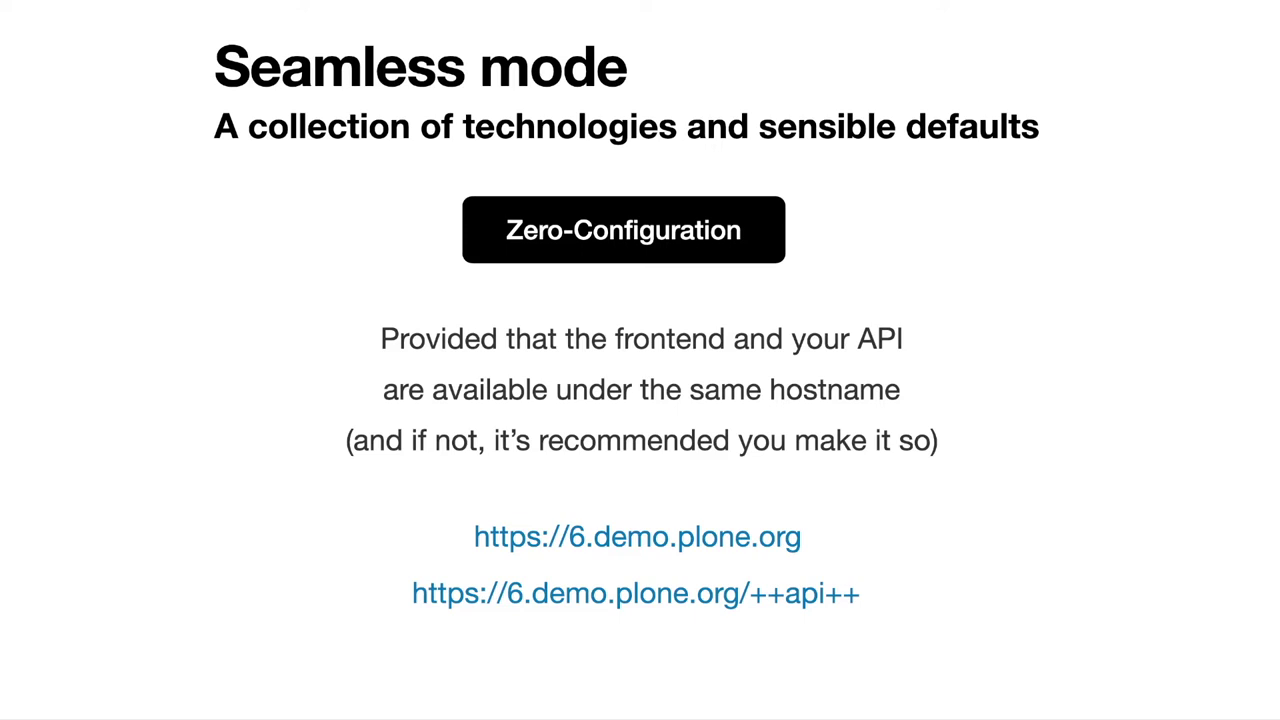
- Advance the presentation to the slide with the full seamless-mode nginx configuration
{"action": "key", "text": "Right"}
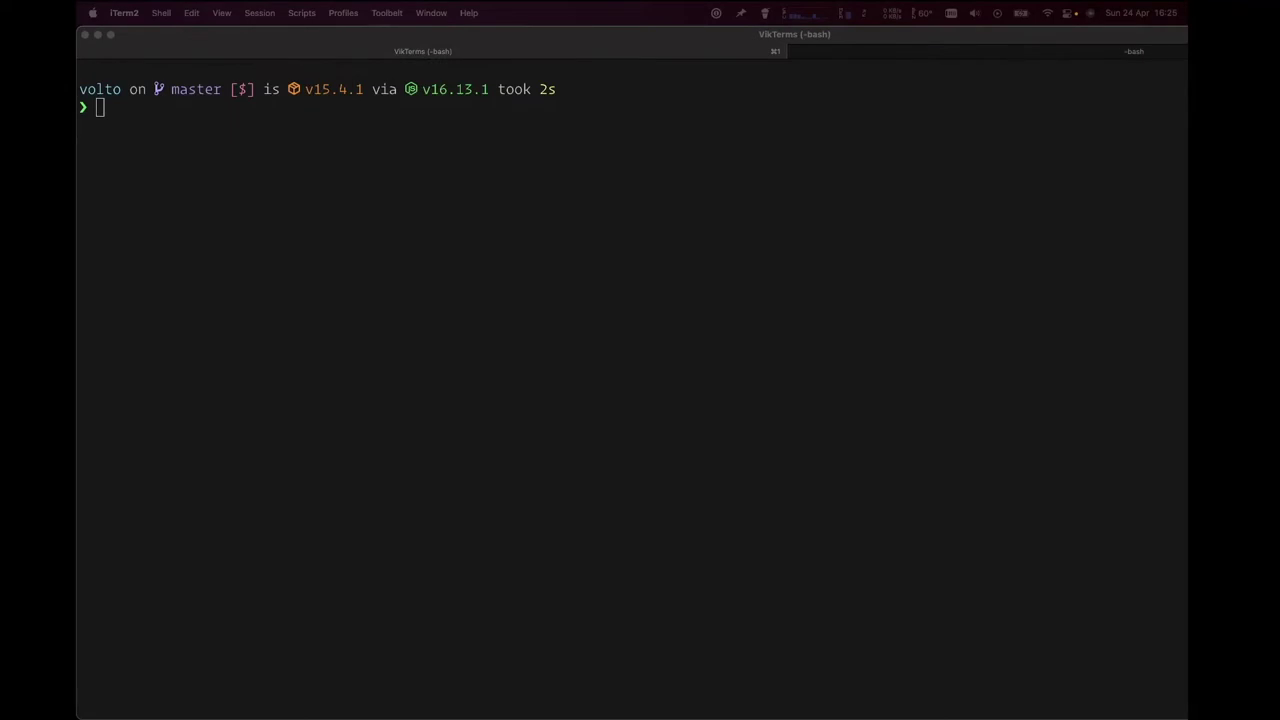
- Run yarn start in the volto project terminal to compile the frontend
{"action": "left_click", "coordinate": [354, 183]}
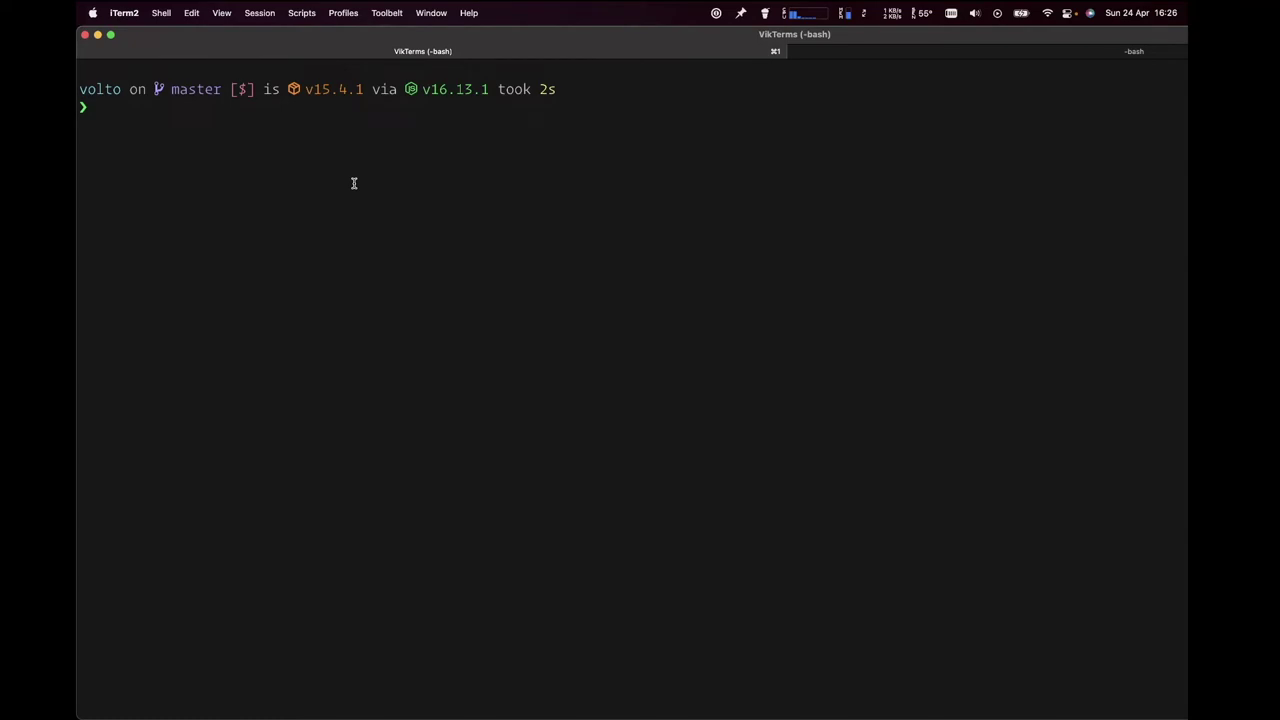
{"action": "type", "text": "yarn start"}
{"action": "key", "text": "Return"}
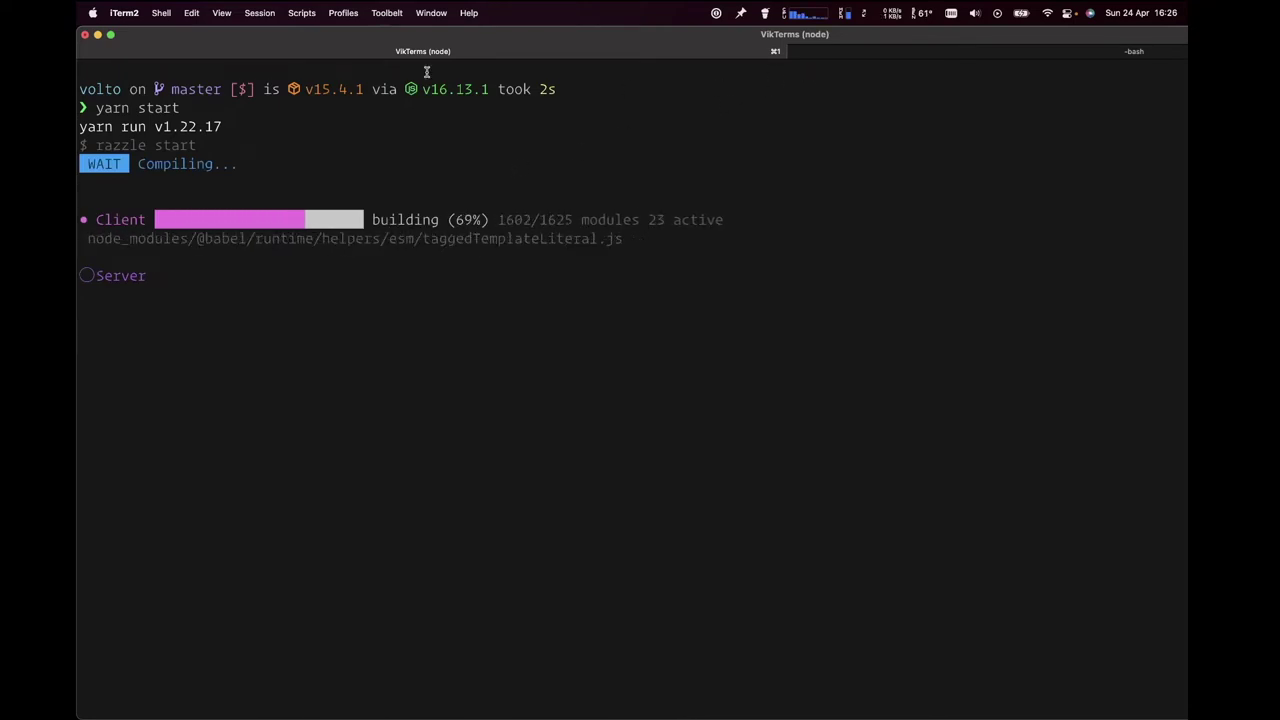
- Exit full screen and duplicate the terminal tab to get a fresh shell
{"action": "left_click", "coordinate": [125, 52]}
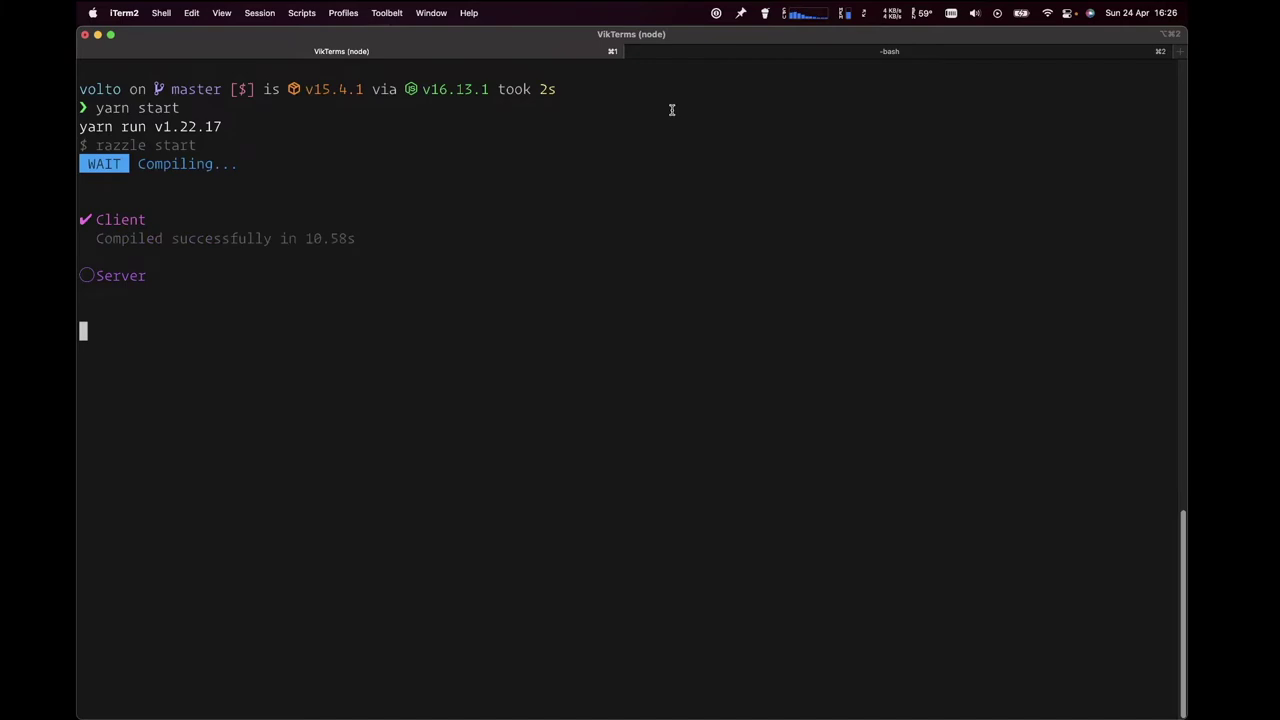
{"action": "right_click", "coordinate": [434, 51]}
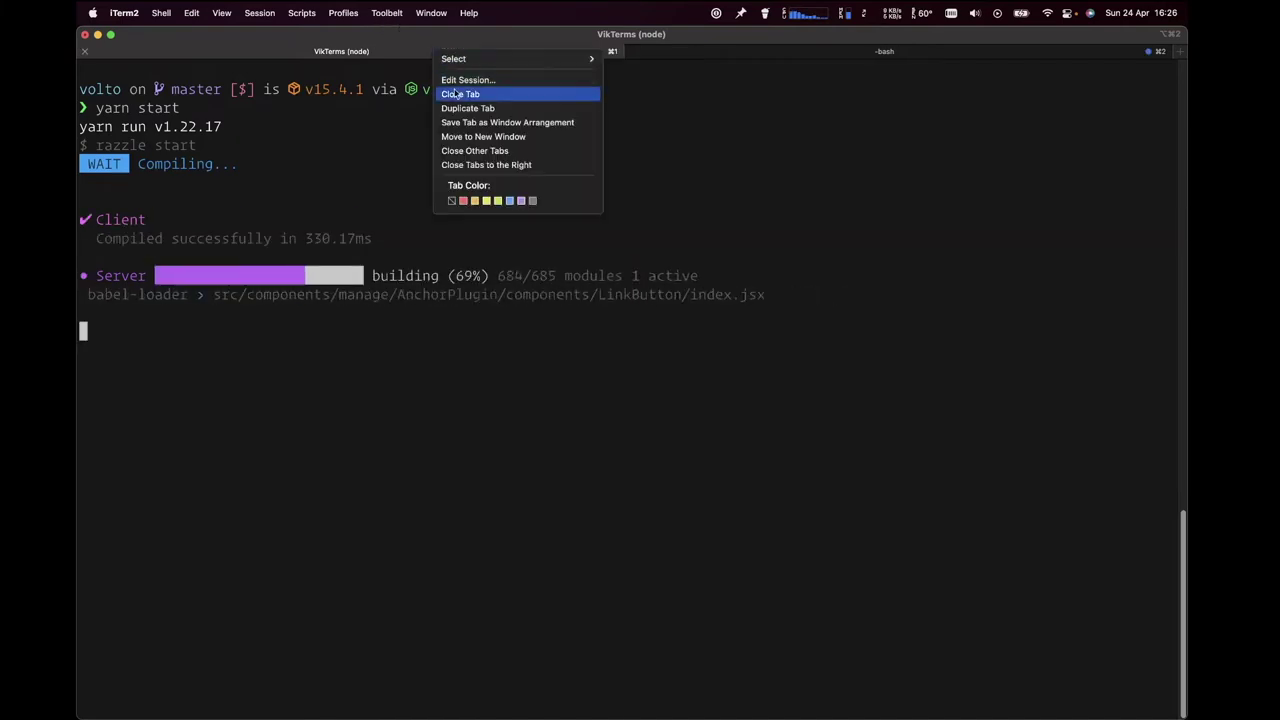
{"action": "left_click", "coordinate": [468, 108]}
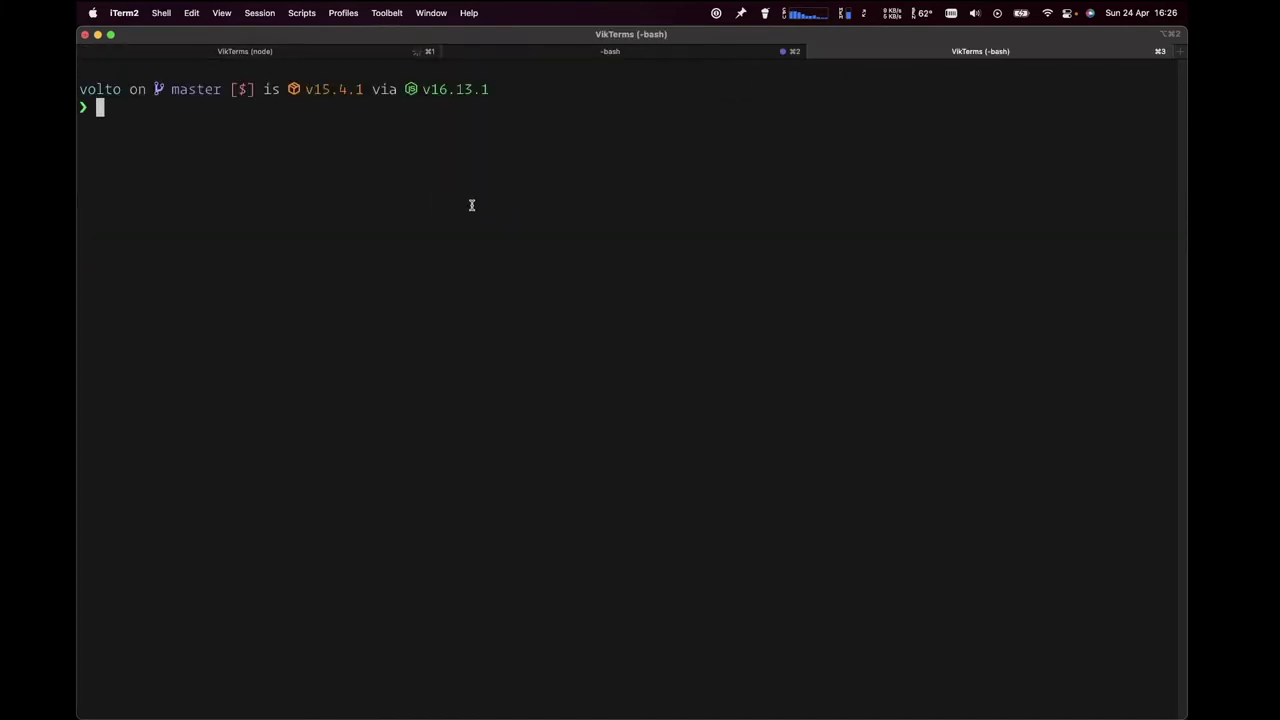
- Run make start-backend-docker, then stop it with Ctrl+C
{"action": "type", "text": "make start-ba"}
{"action": "key", "text": "BackSpace"}
{"action": "key", "text": "BackSpace"}
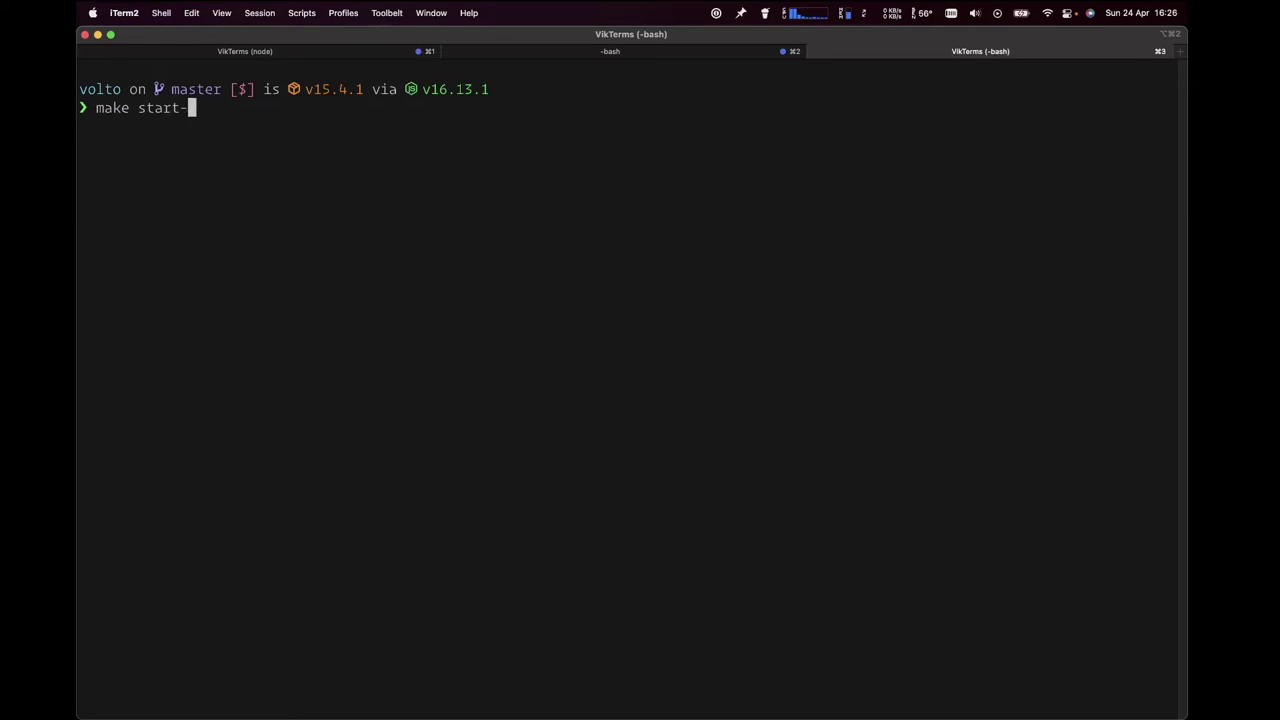
{"action": "type", "text": "ba"}
{"action": "key", "text": "Tab"}
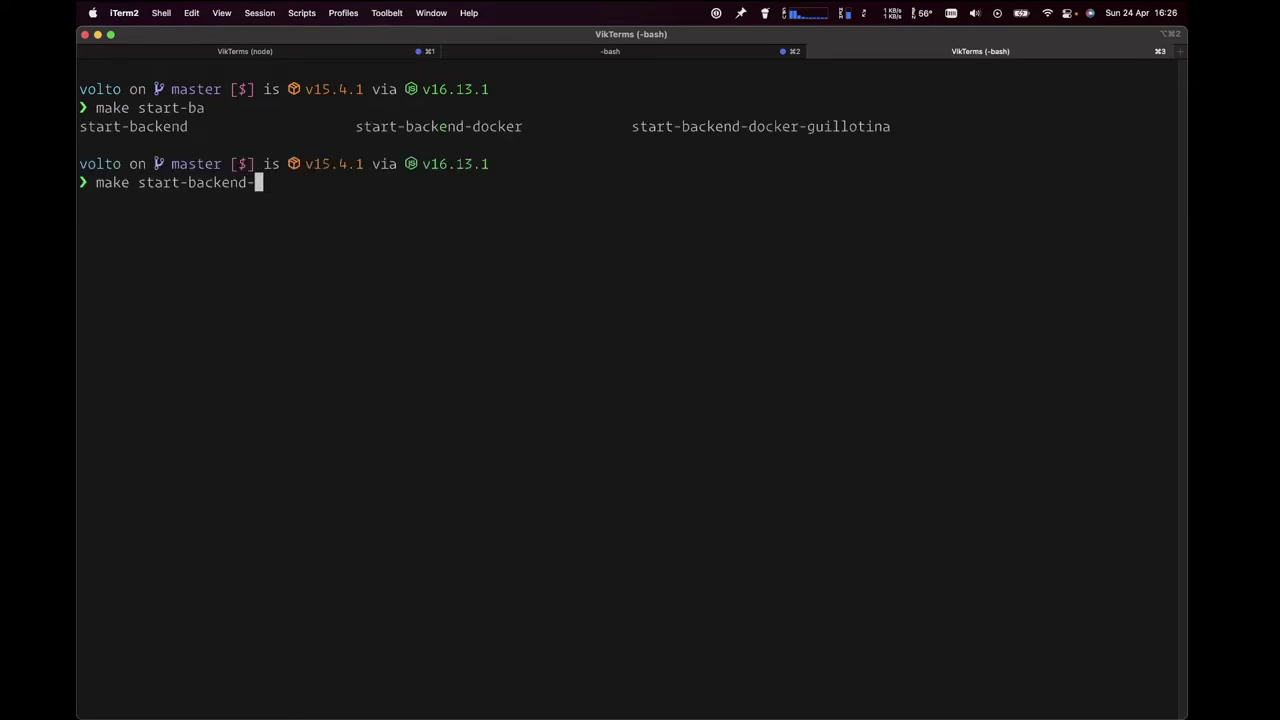
{"action": "type", "text": "-do"}
{"action": "key", "text": "Tab"}
{"action": "key", "text": "Return"}
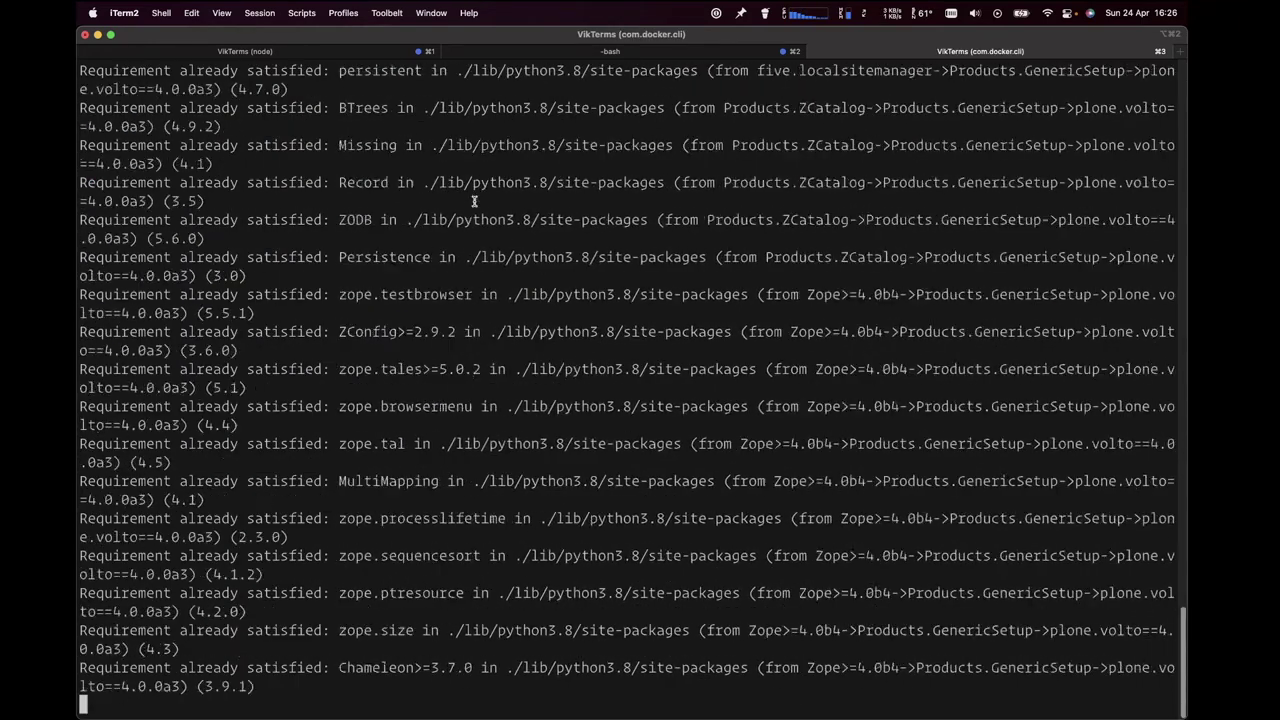
{"action": "key", "text": "ctrl+c"}
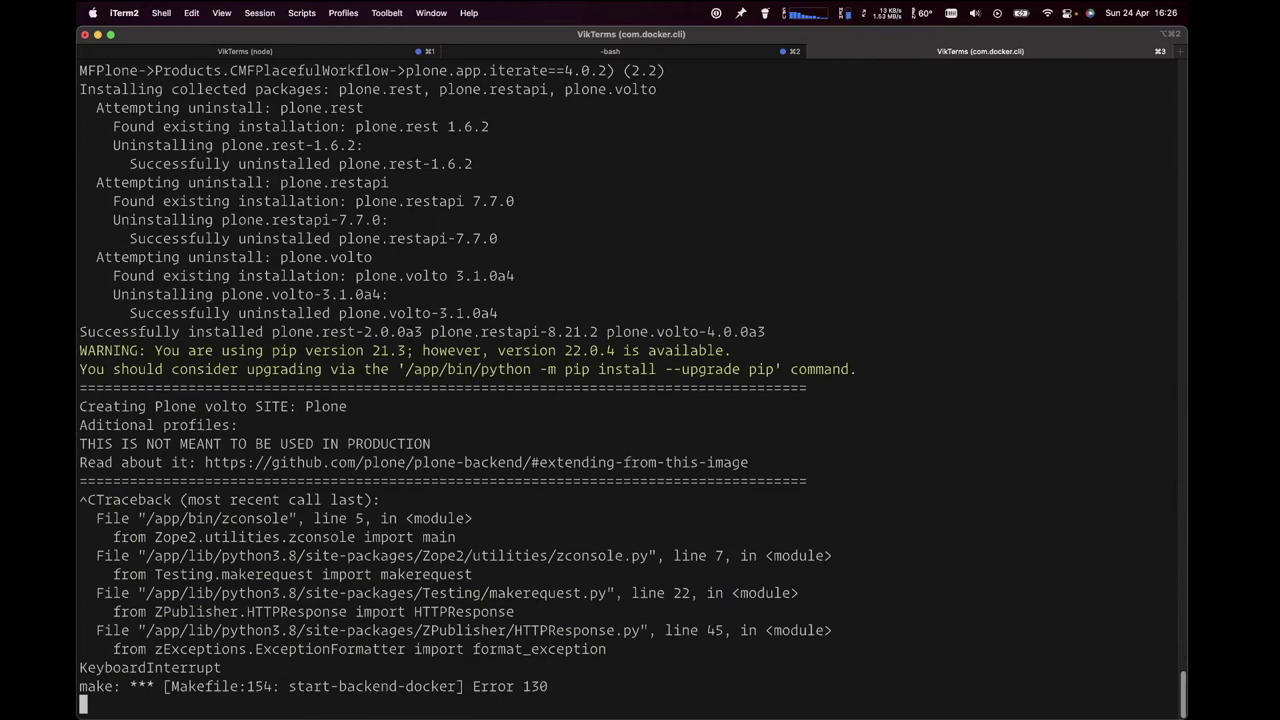
- Rerun the backend with DOCKER_IMAGE=plone/plone-backend:6.0.0a4 and check the Volto tab's output
{"action": "key", "text": "Up"}
{"action": "type", "text": "DO"}
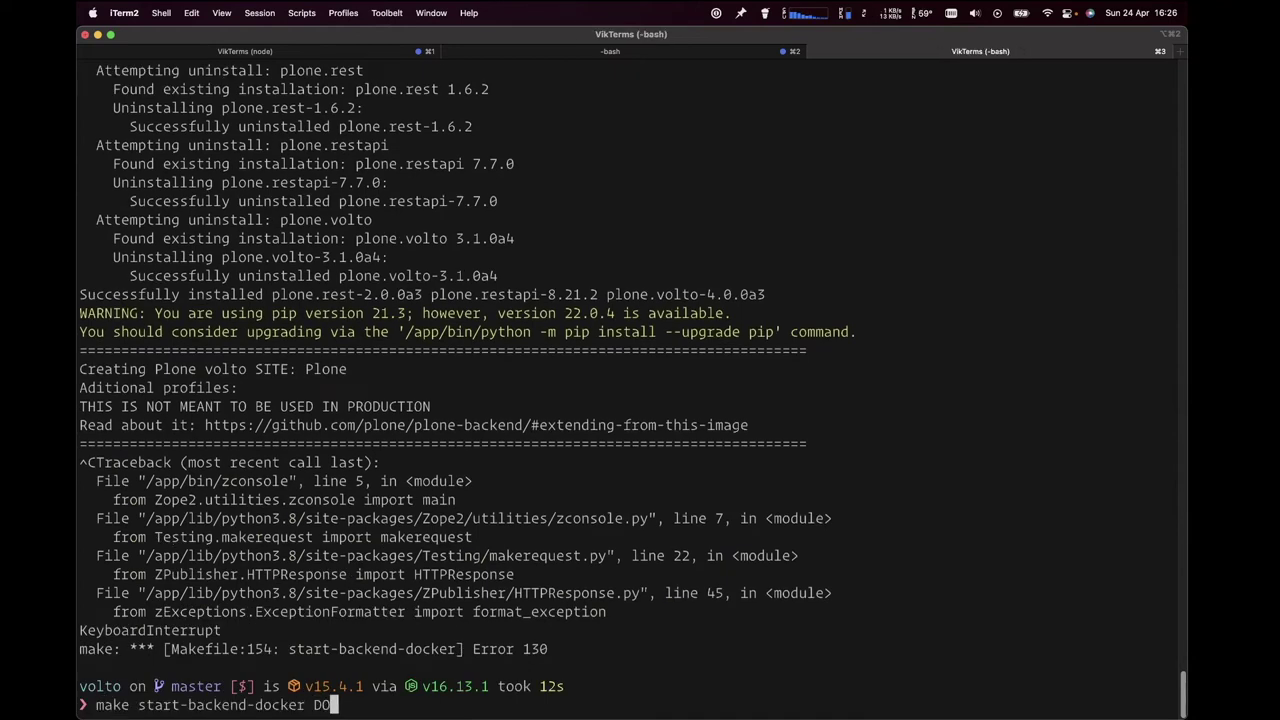
{"action": "type", "text": "CKER_IMAGE="}
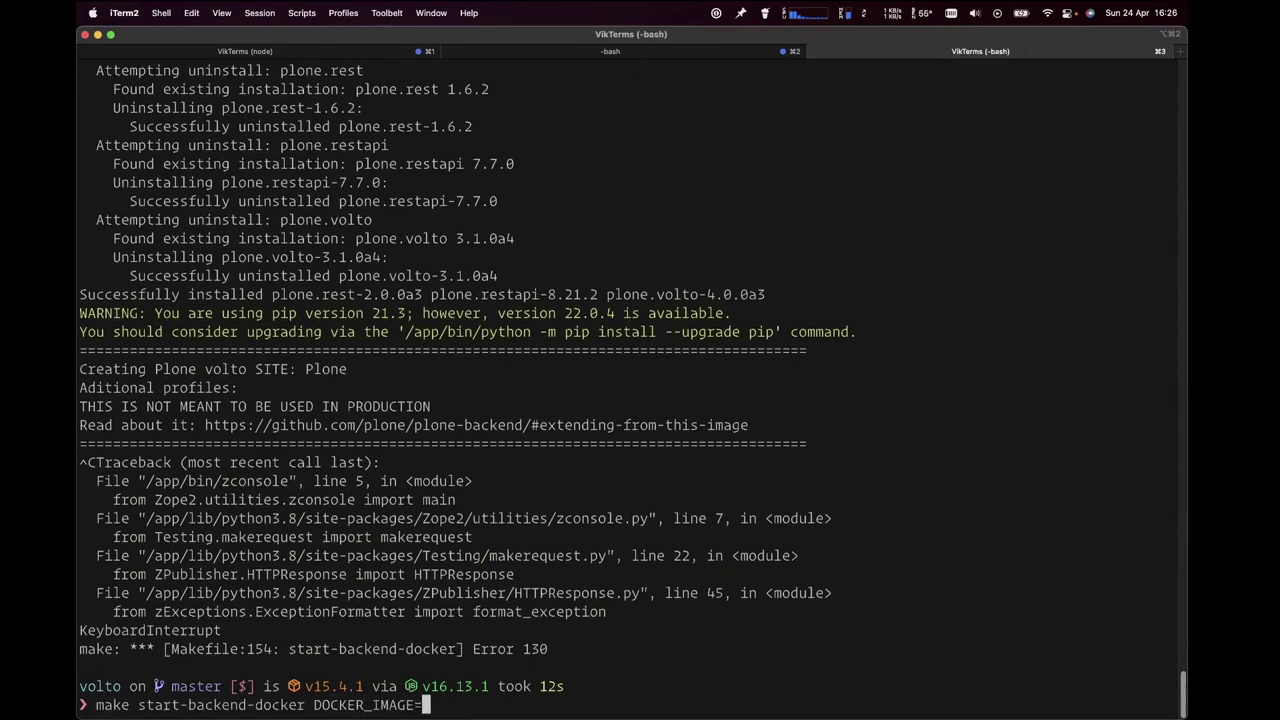
{"action": "type", "text": "plone/plone-"}
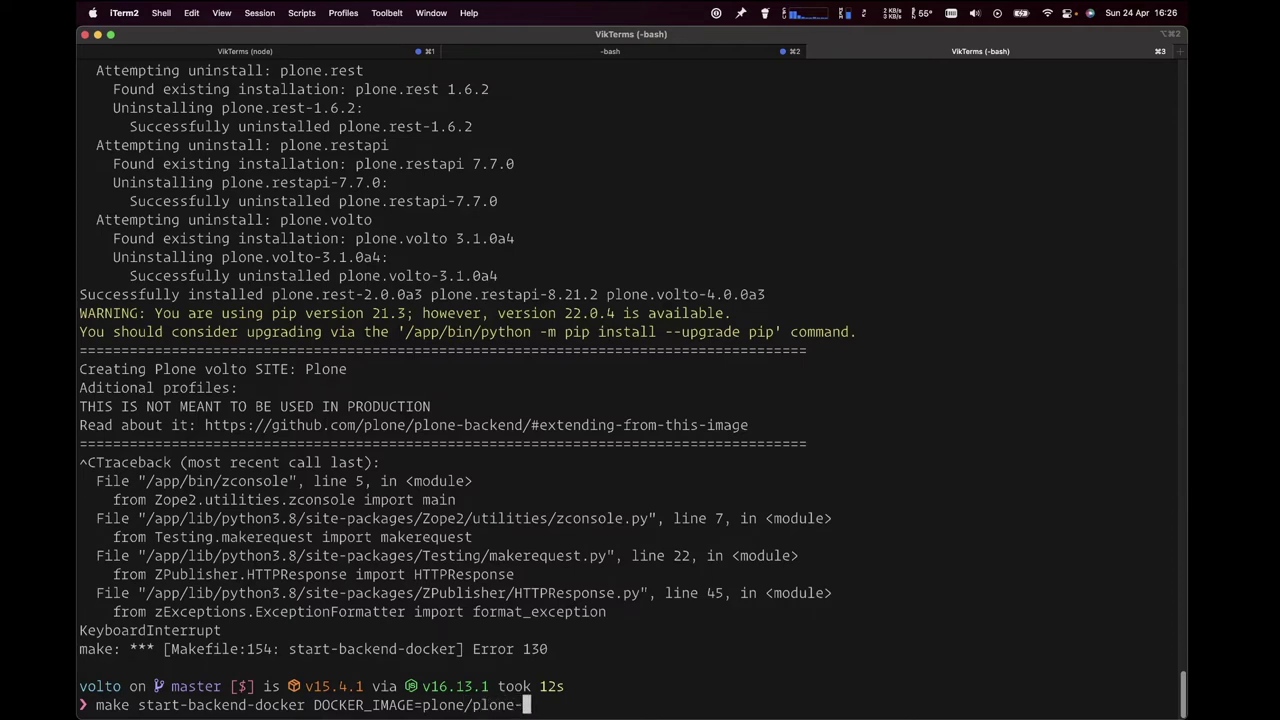
{"action": "type", "text": "backend:6.0.0a4"}
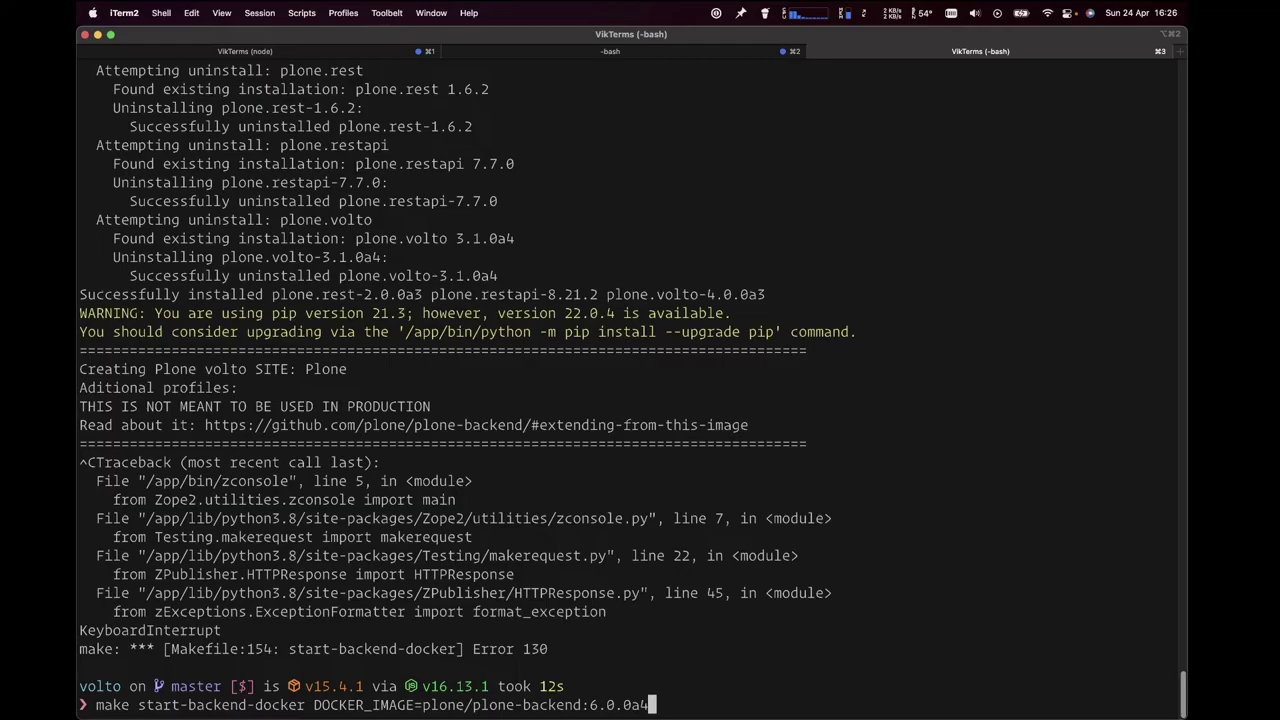
{"action": "key", "text": "Return"}
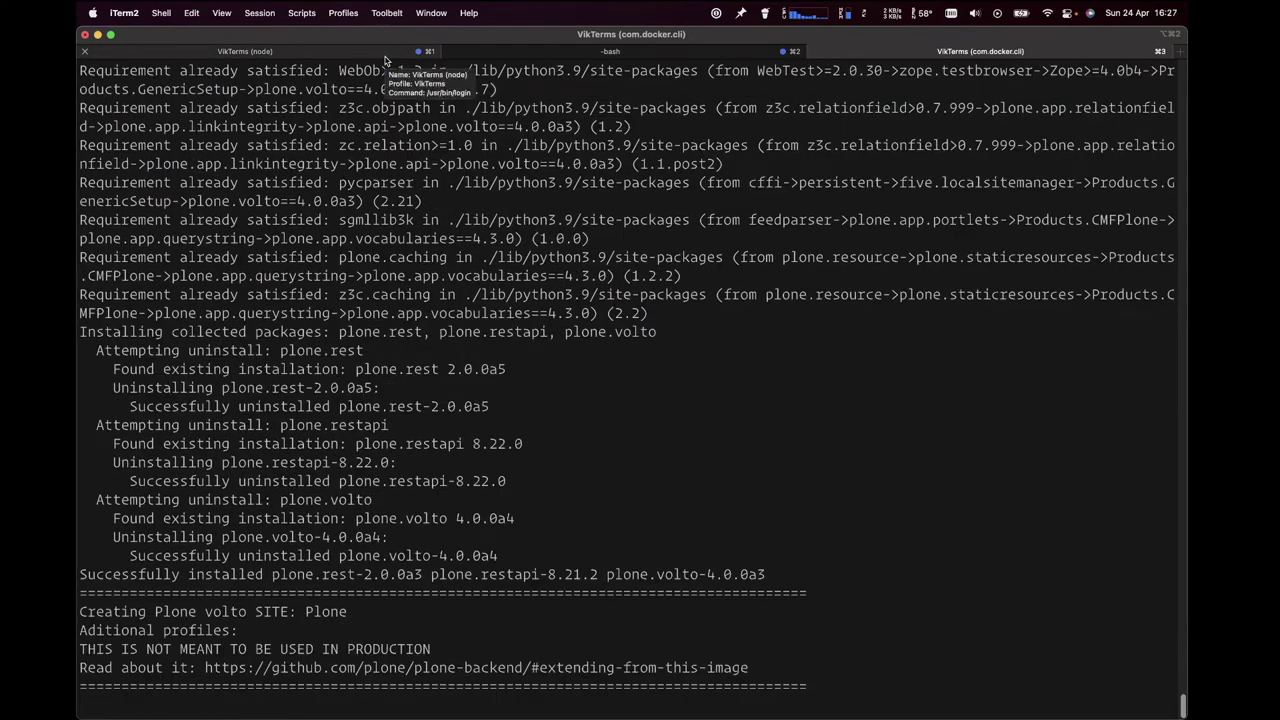
{"action": "left_click", "coordinate": [385, 52]}
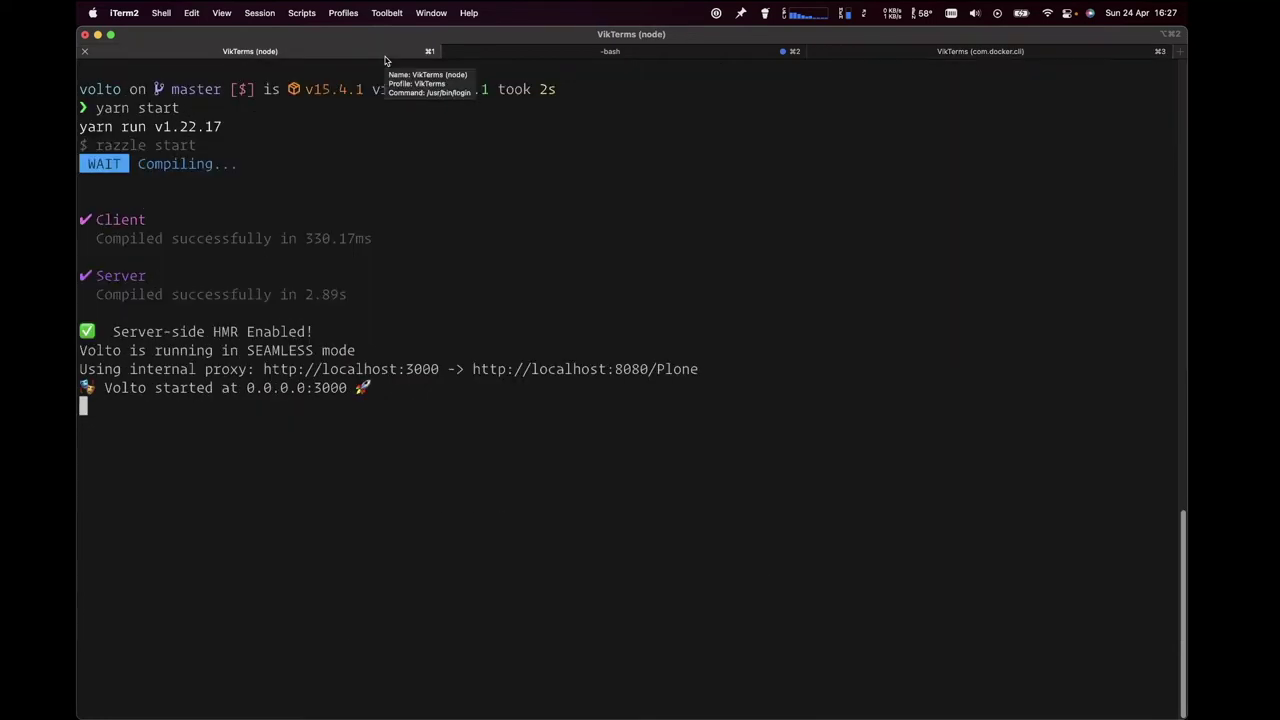
{"action": "left_click", "coordinate": [884, 54]}
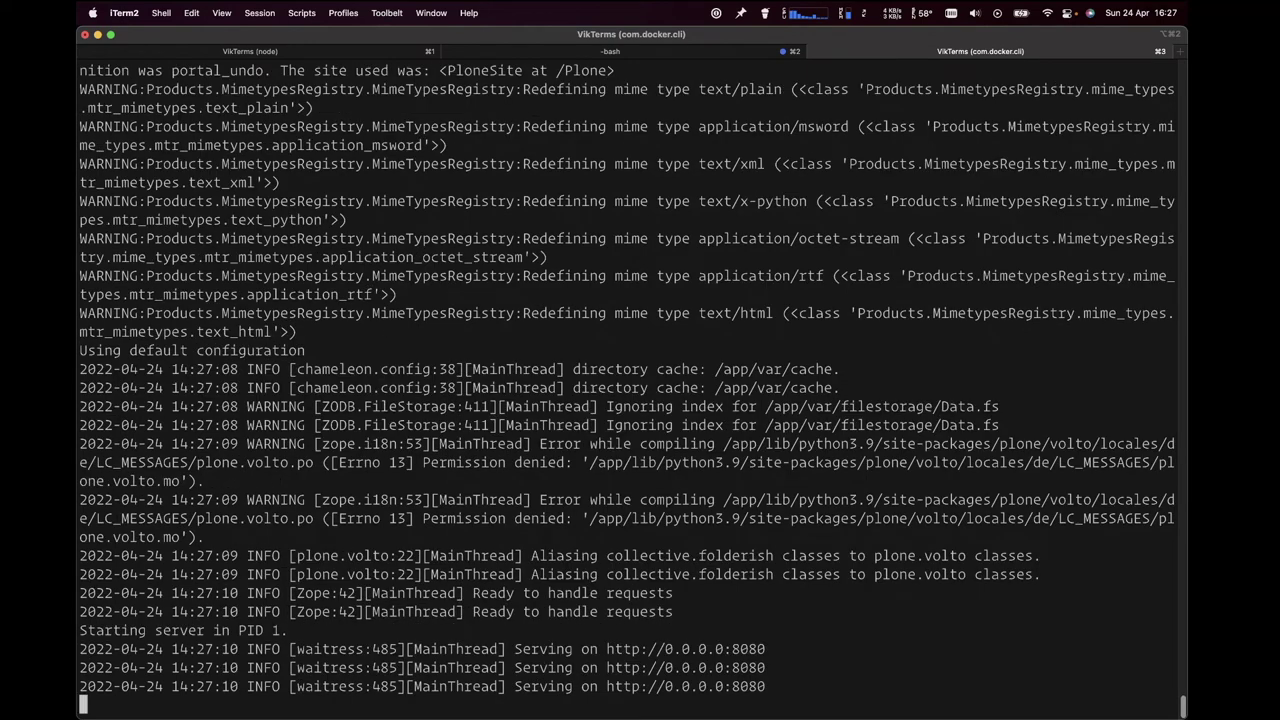
- Open the Volto site at localhost:3000 in a new Chrome tab and reload it
{"action": "key", "text": "super+Tab"}
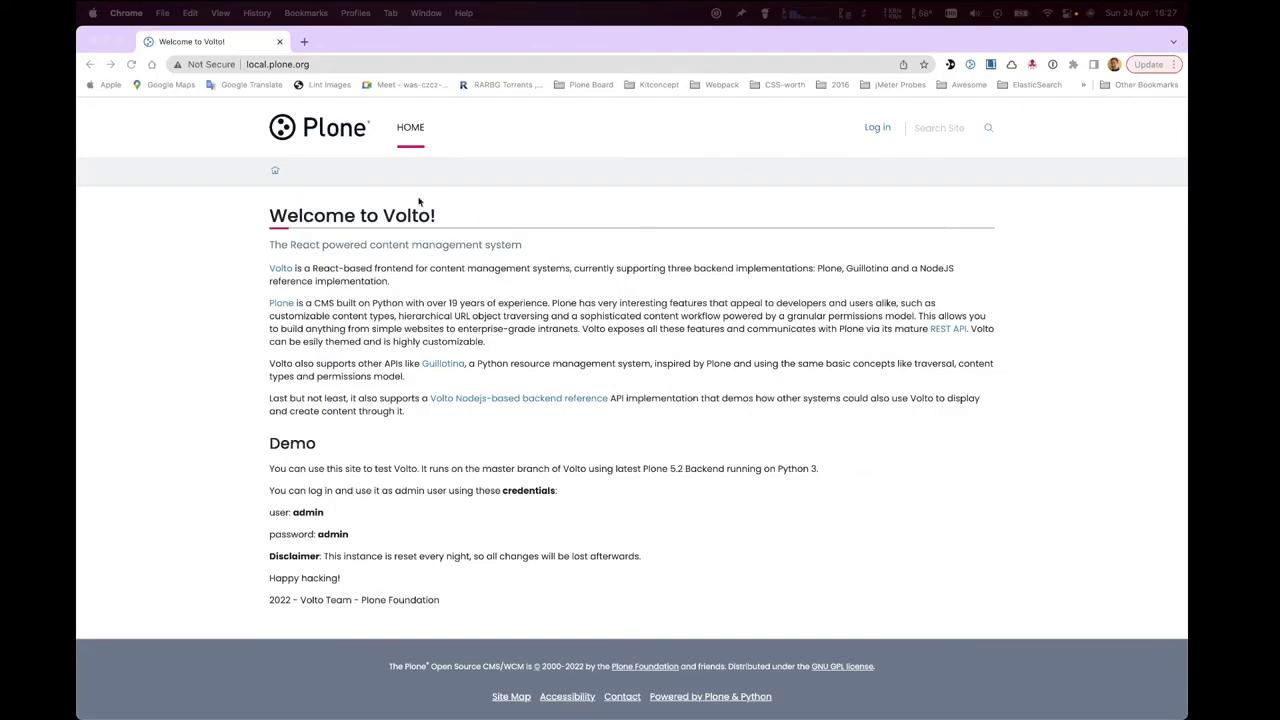
{"action": "left_click", "coordinate": [304, 41]}
{"action": "type", "text": "localhost:3000"}
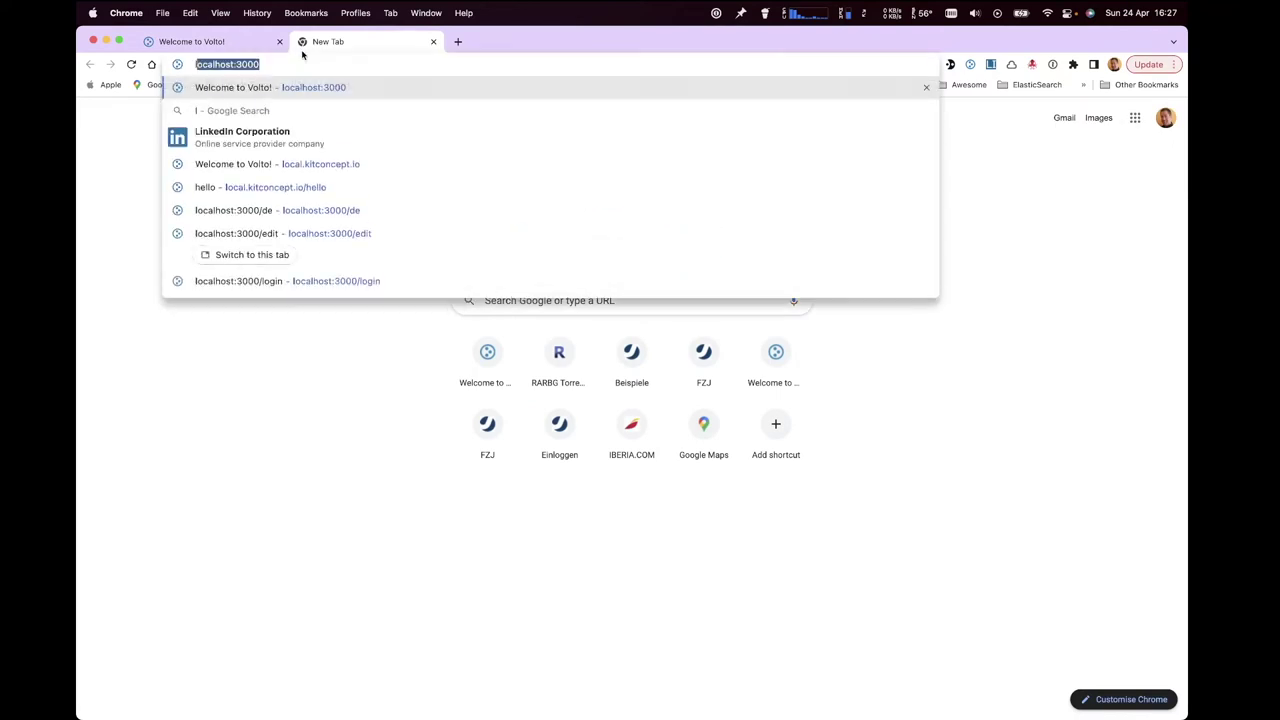
{"action": "key", "text": "Return"}
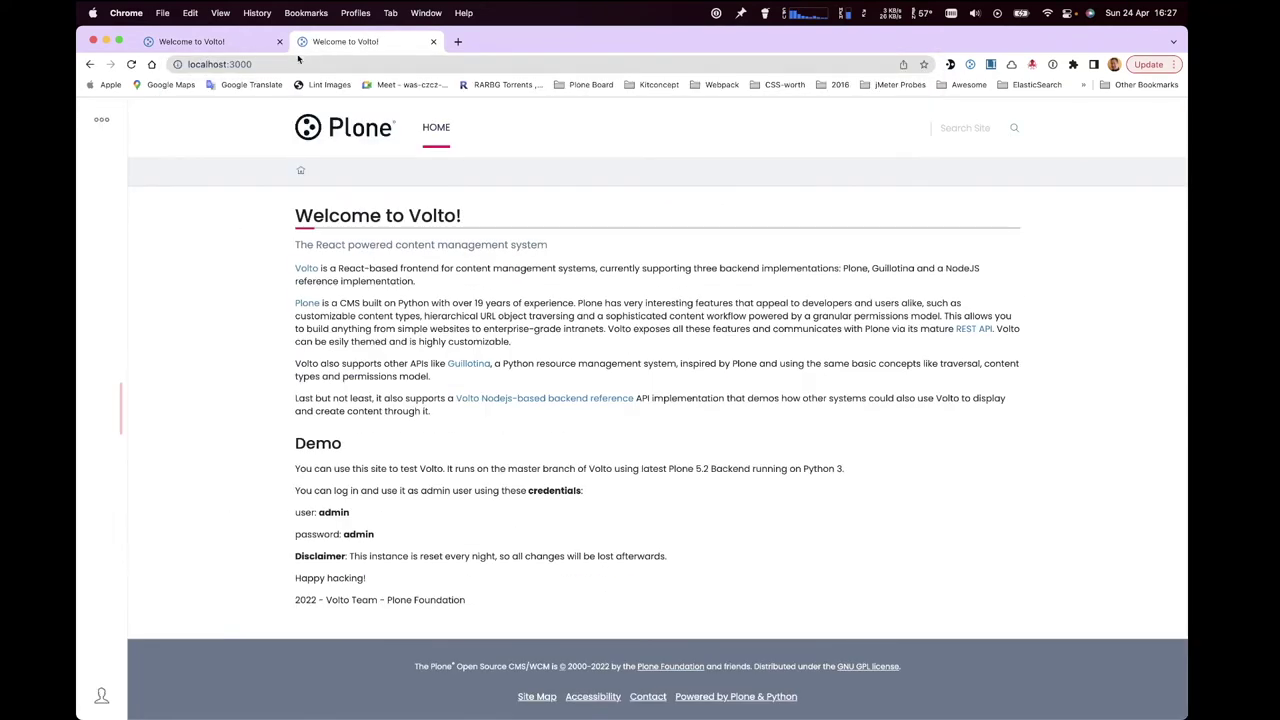
{"action": "left_click", "coordinate": [950, 64]}
- Open localhost:8080 in another tab, view the Plone site, then return to the Volto tab
{"action": "left_click", "coordinate": [458, 41]}
{"action": "type", "text": "lo"}
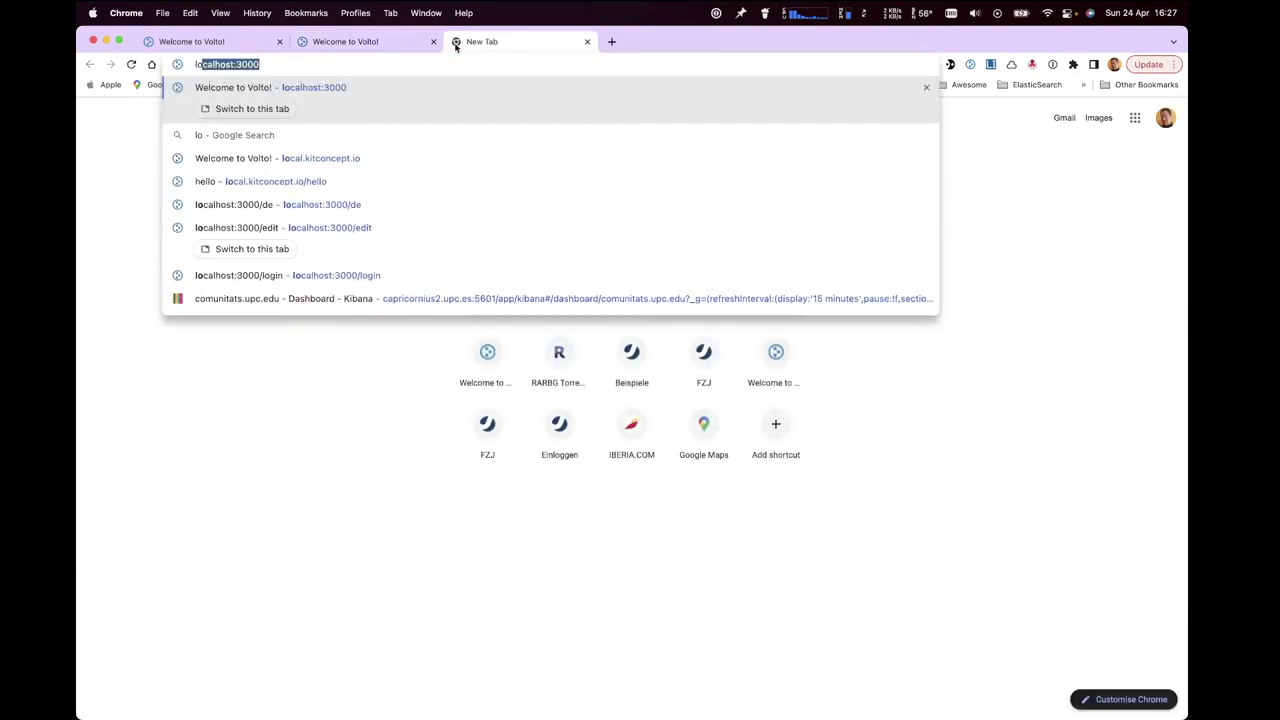
{"action": "type", "text": "calhost:"}
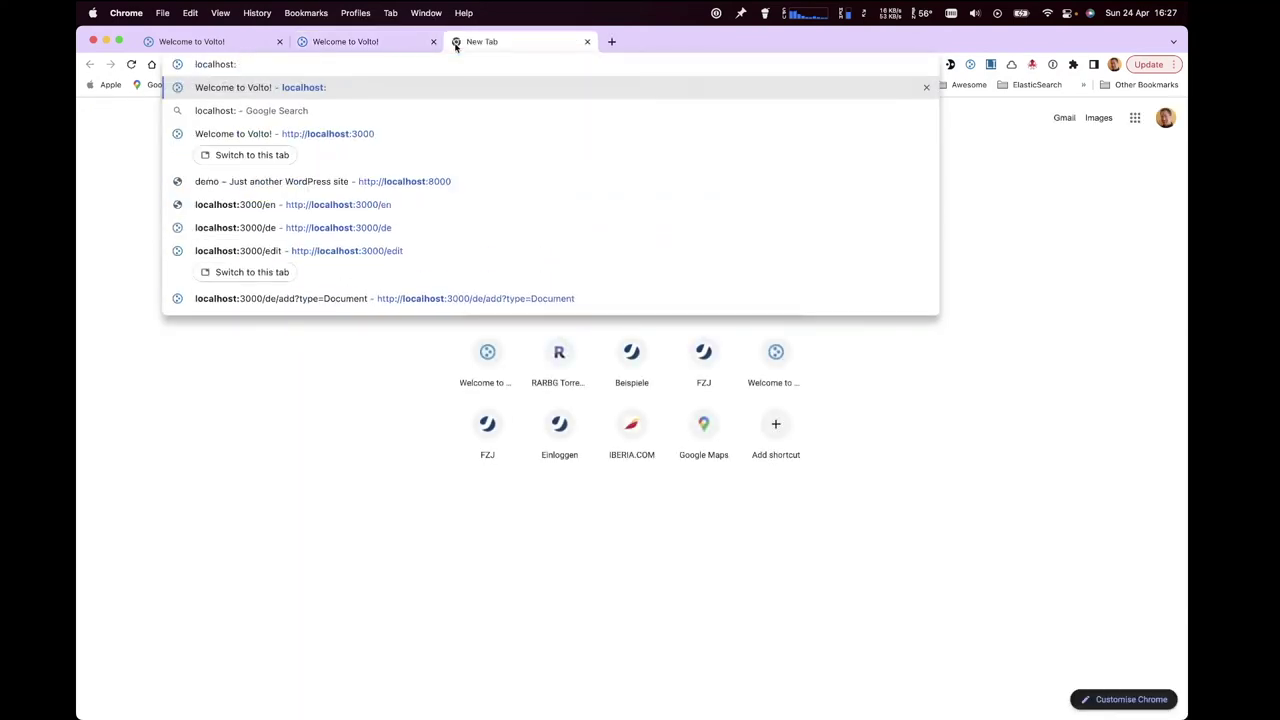
{"action": "type", "text": "8080"}
{"action": "key", "text": "Return"}
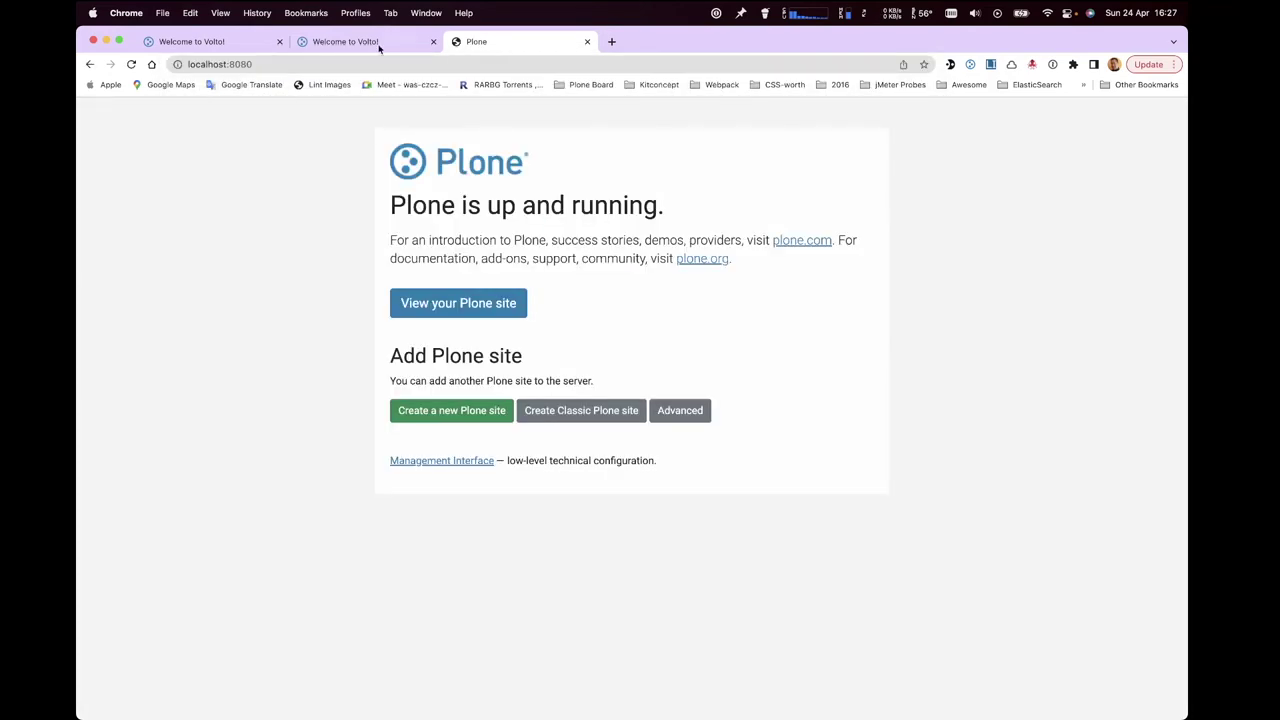
{"action": "left_click", "coordinate": [436, 298]}
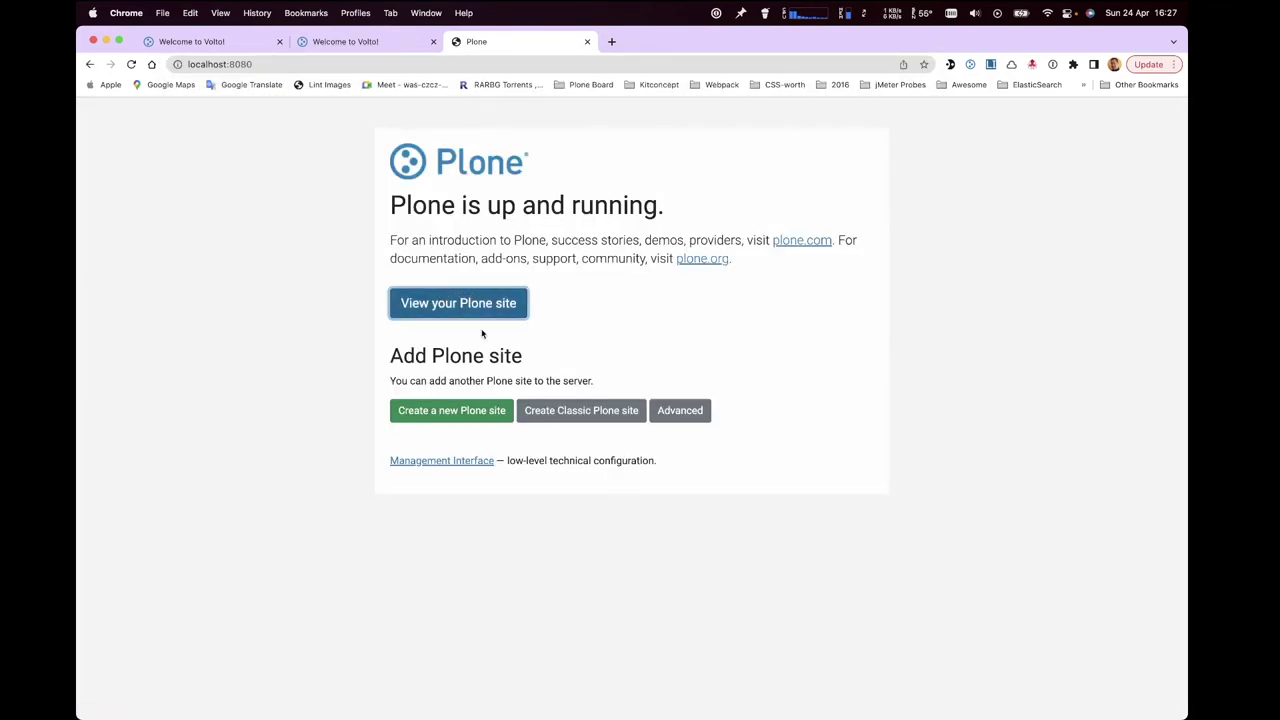
{"action": "left_click", "coordinate": [497, 305]}
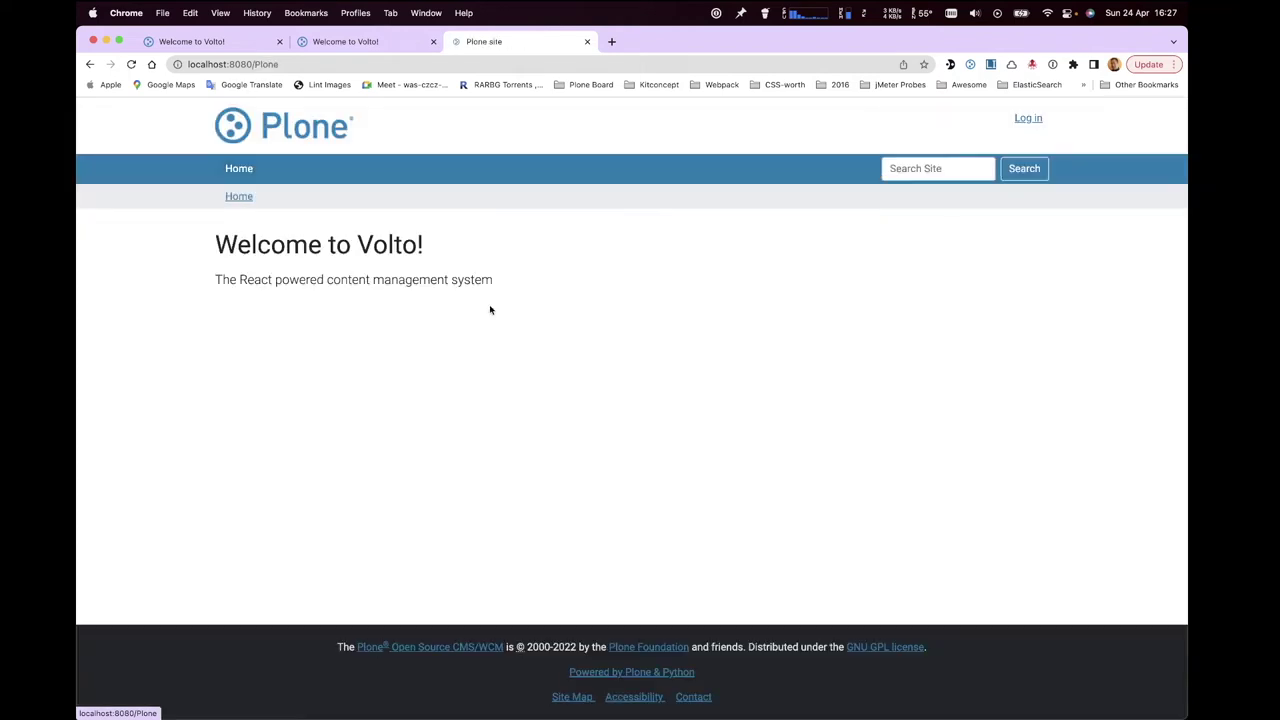
{"action": "left_click", "coordinate": [362, 45]}
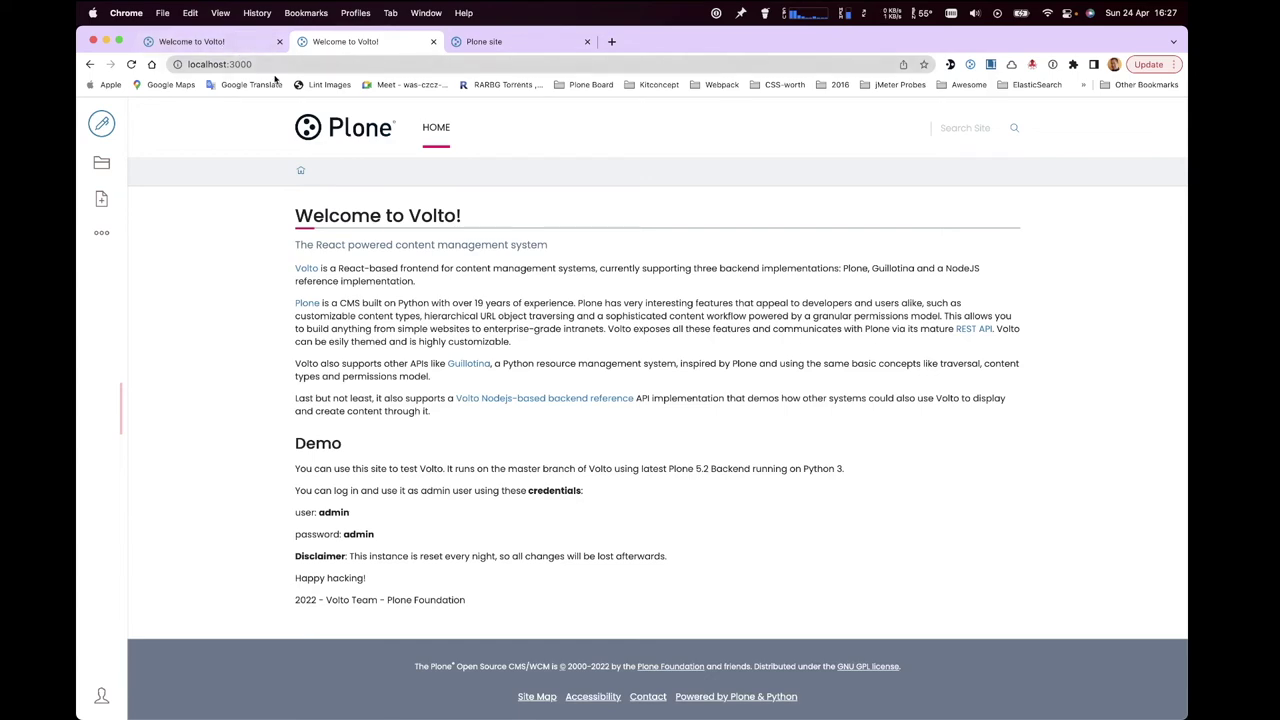
{"action": "key", "text": "super+Tab"}
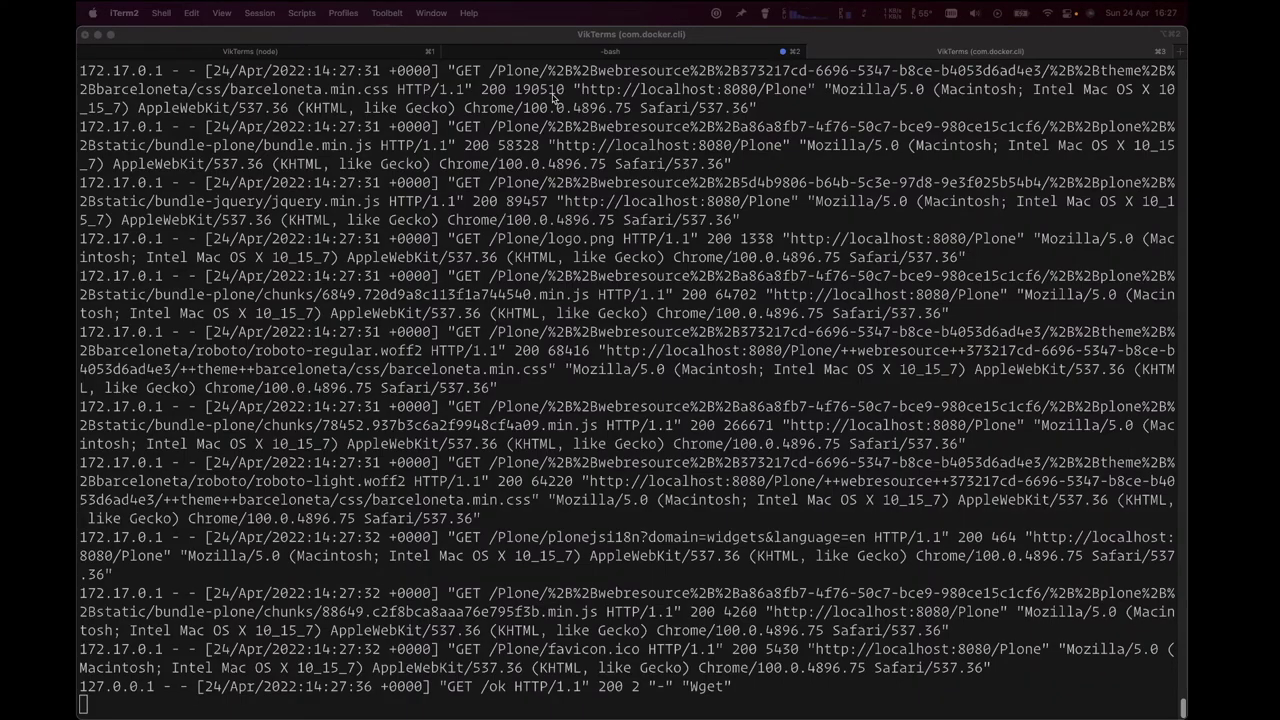
- Stop and restart the Plone 6 backend Docker container from command history
{"action": "left_click", "coordinate": [840, 55]}
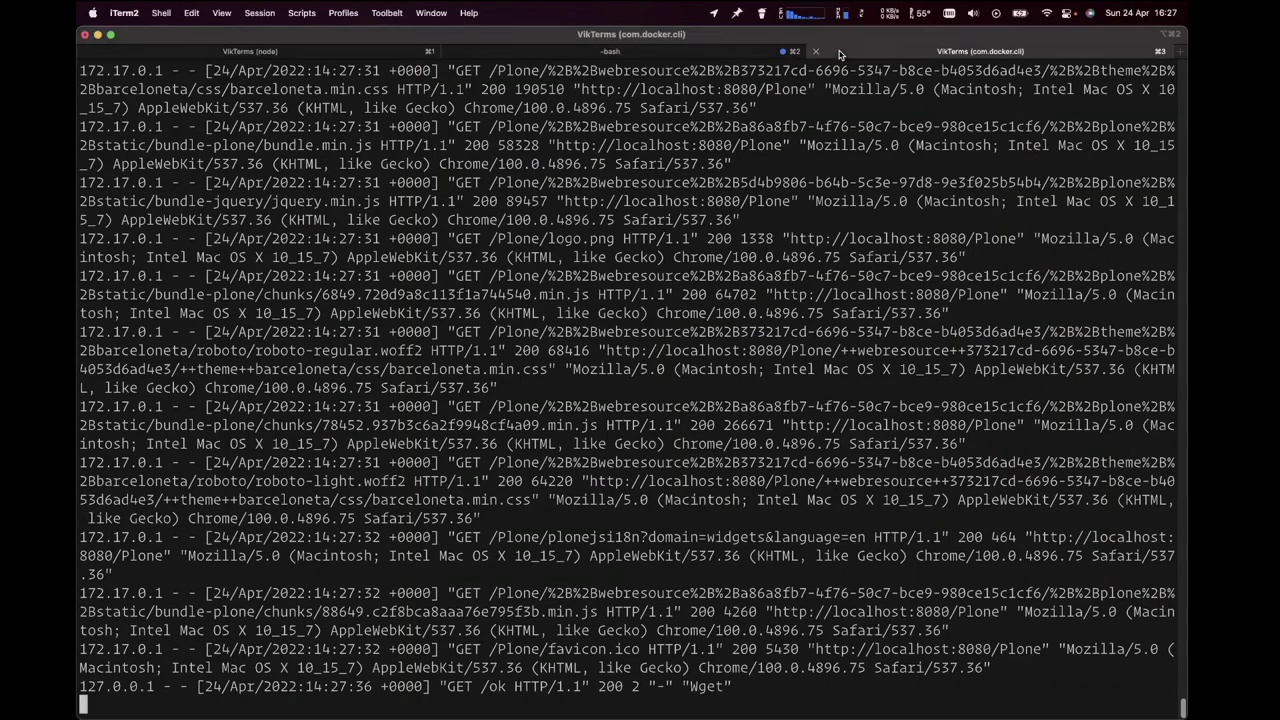
{"action": "key", "text": "ctrl+c"}
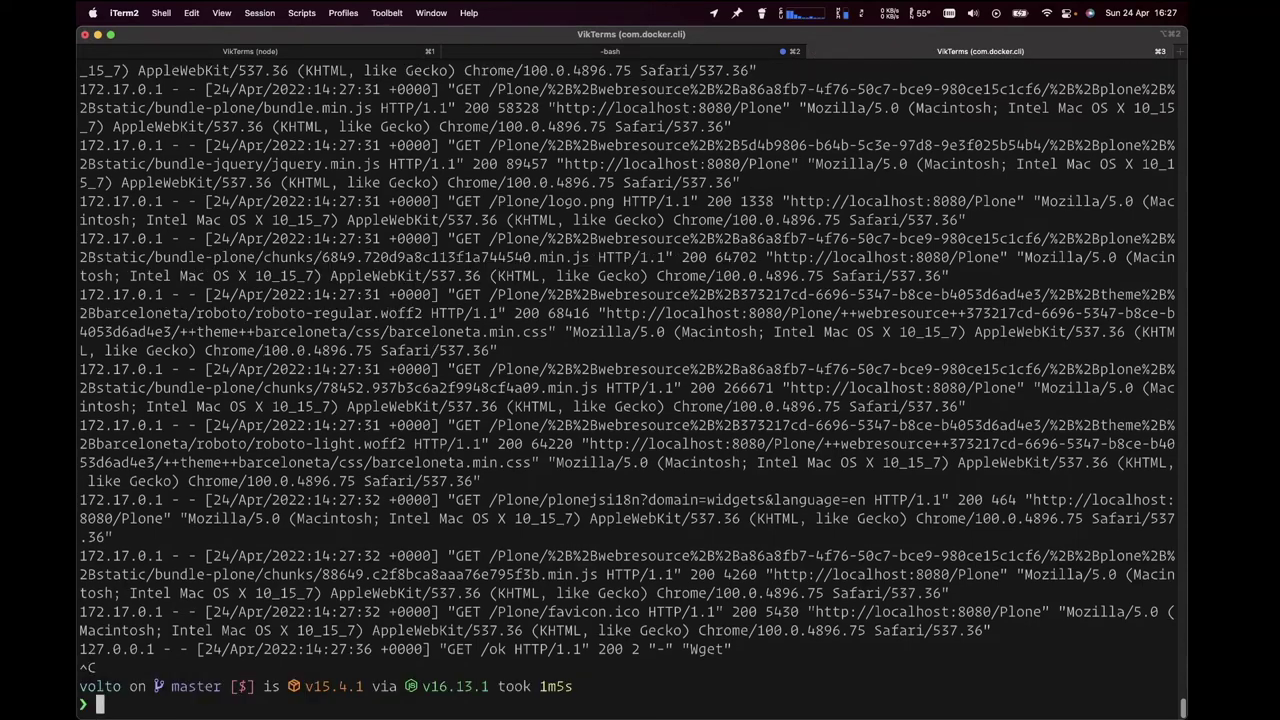
{"action": "key", "text": "Up"}
{"action": "key", "text": "Up"}
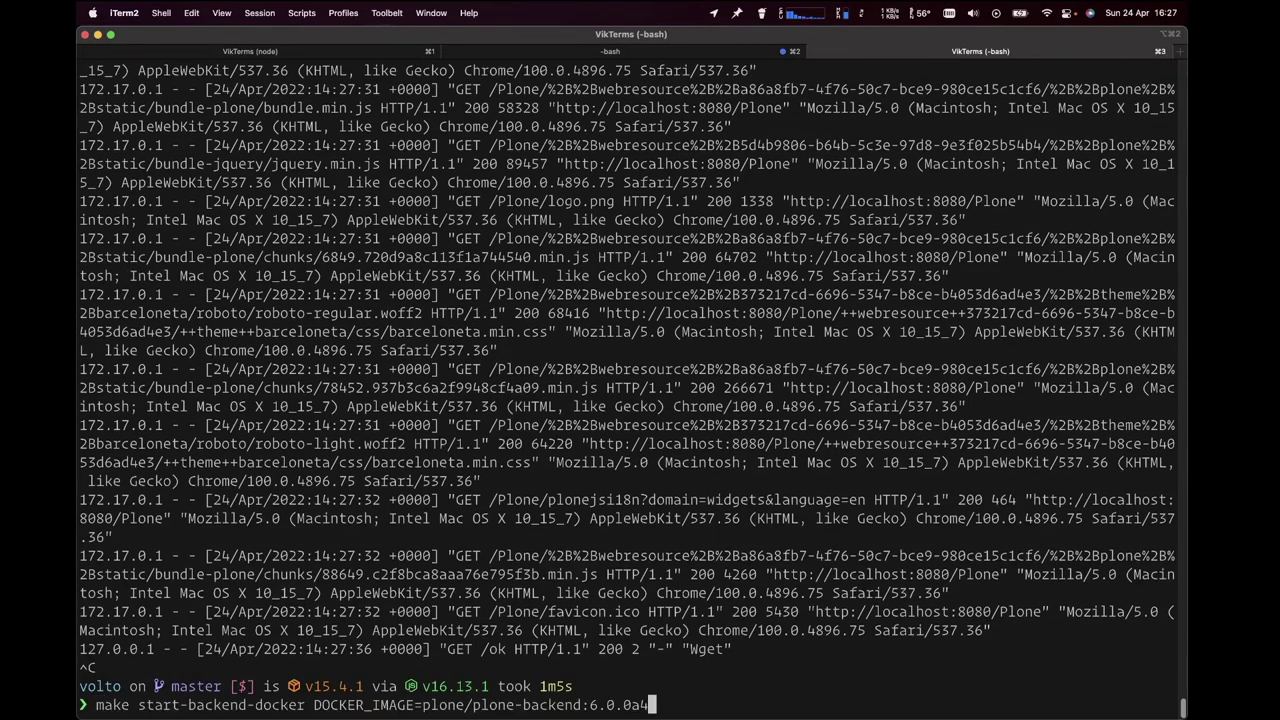
{"action": "key", "text": "Return"}
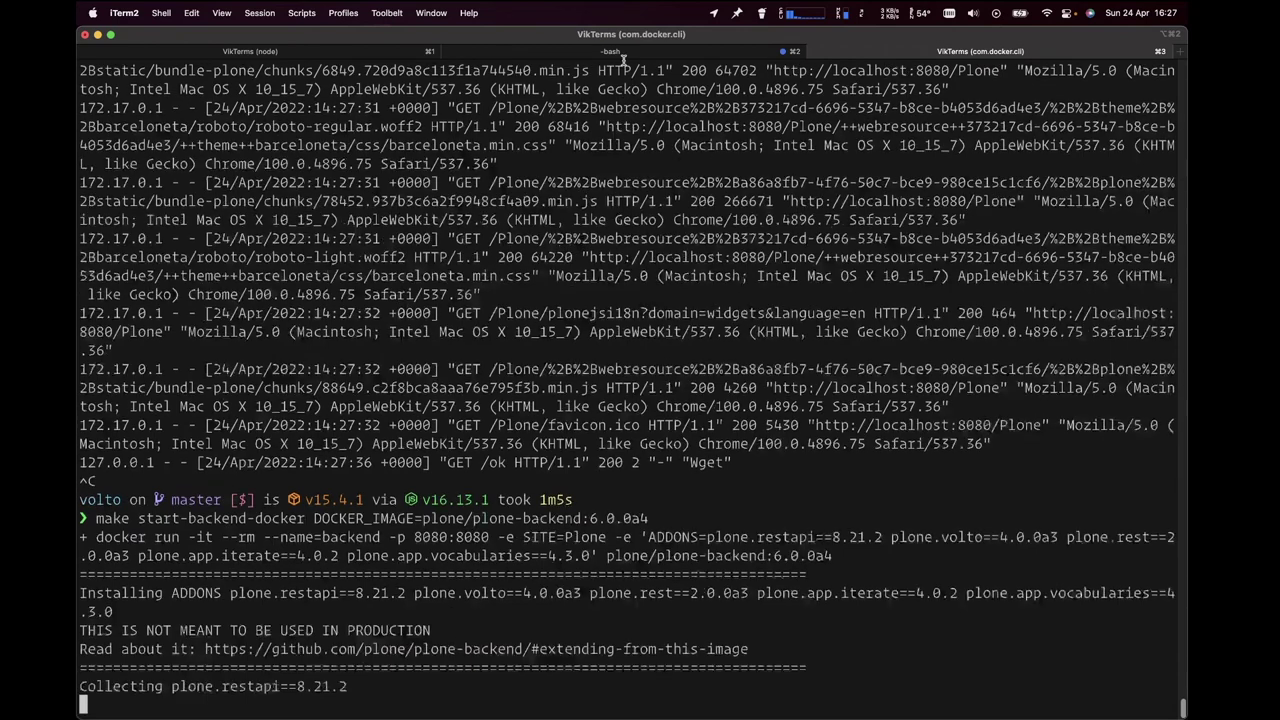
- Switch to the docker.nginx terminal tab, then bring up ploneonseamlessapi.conf in VS Code
{"action": "left_click", "coordinate": [622, 54]}
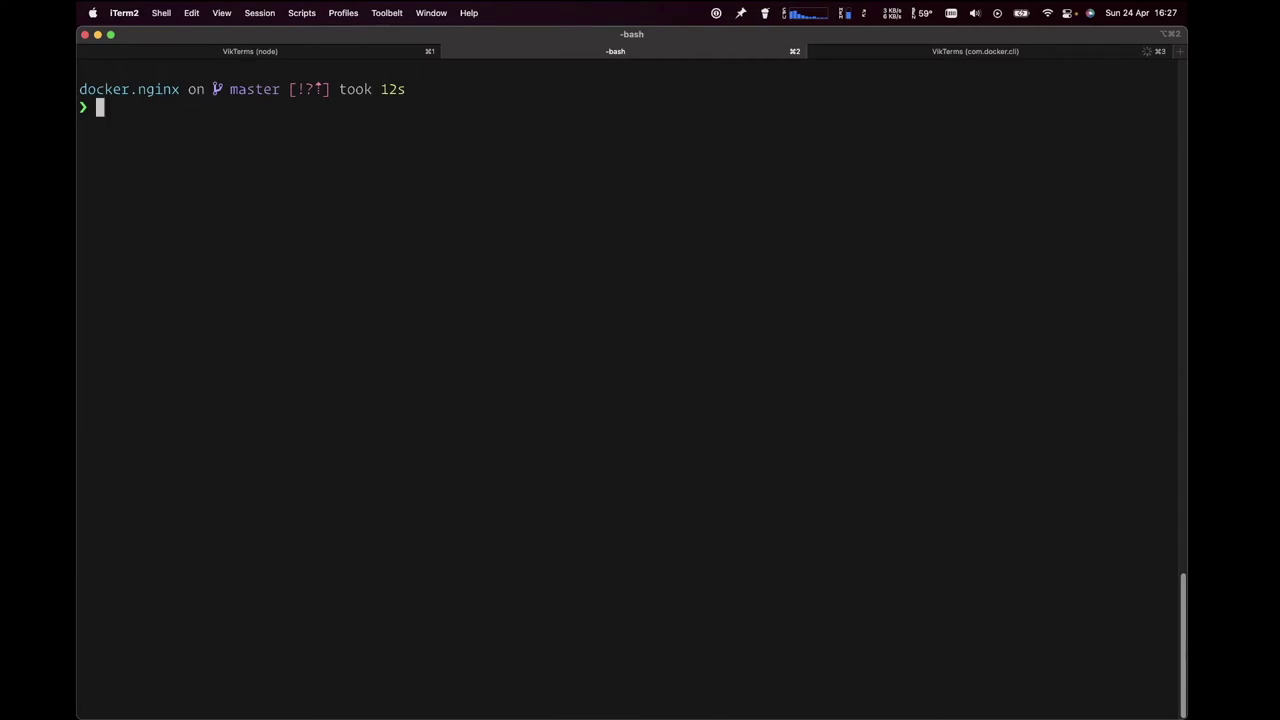
{"action": "key", "text": "super+Tab"}
{"action": "left_click", "coordinate": [530, 252]}
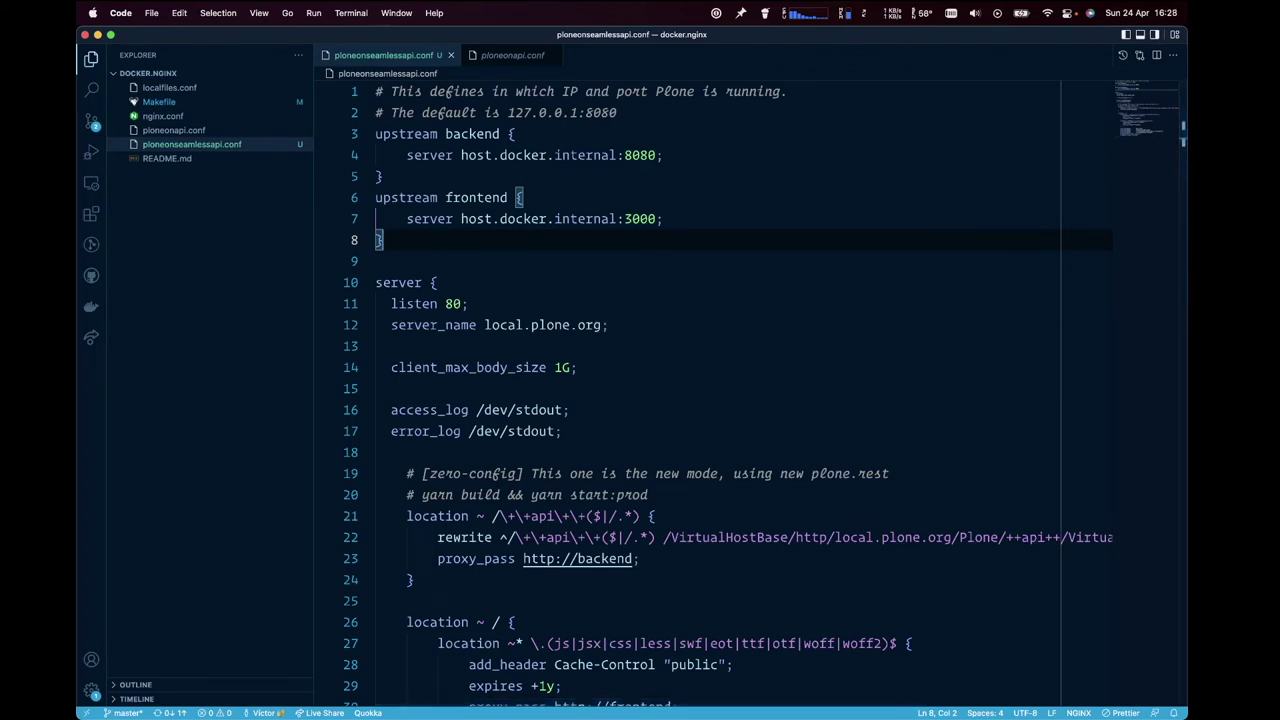
- Highlight the server name local.plone.org and scroll through the config's location blocks
{"action": "key", "text": "super+Tab"}
{"action": "double_click", "coordinate": [503, 325]}
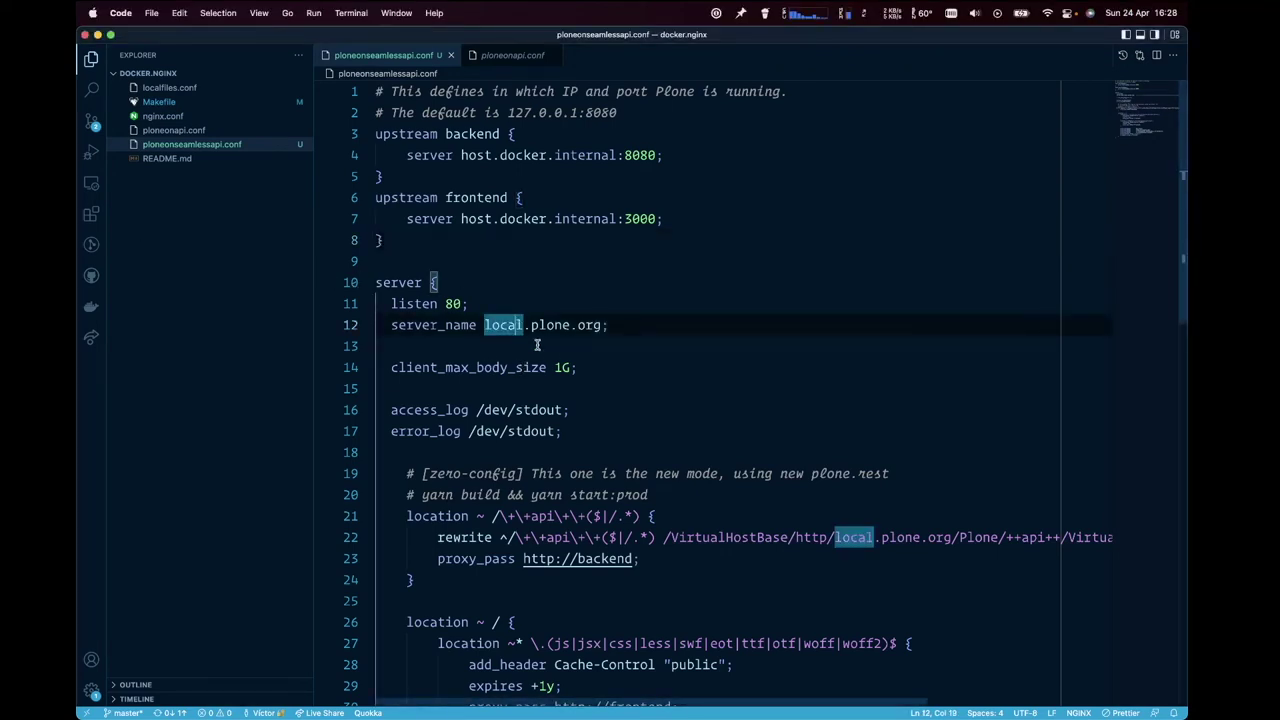
{"action": "left_click_drag", "start_coordinate": [487, 325], "coordinate": [643, 324]}
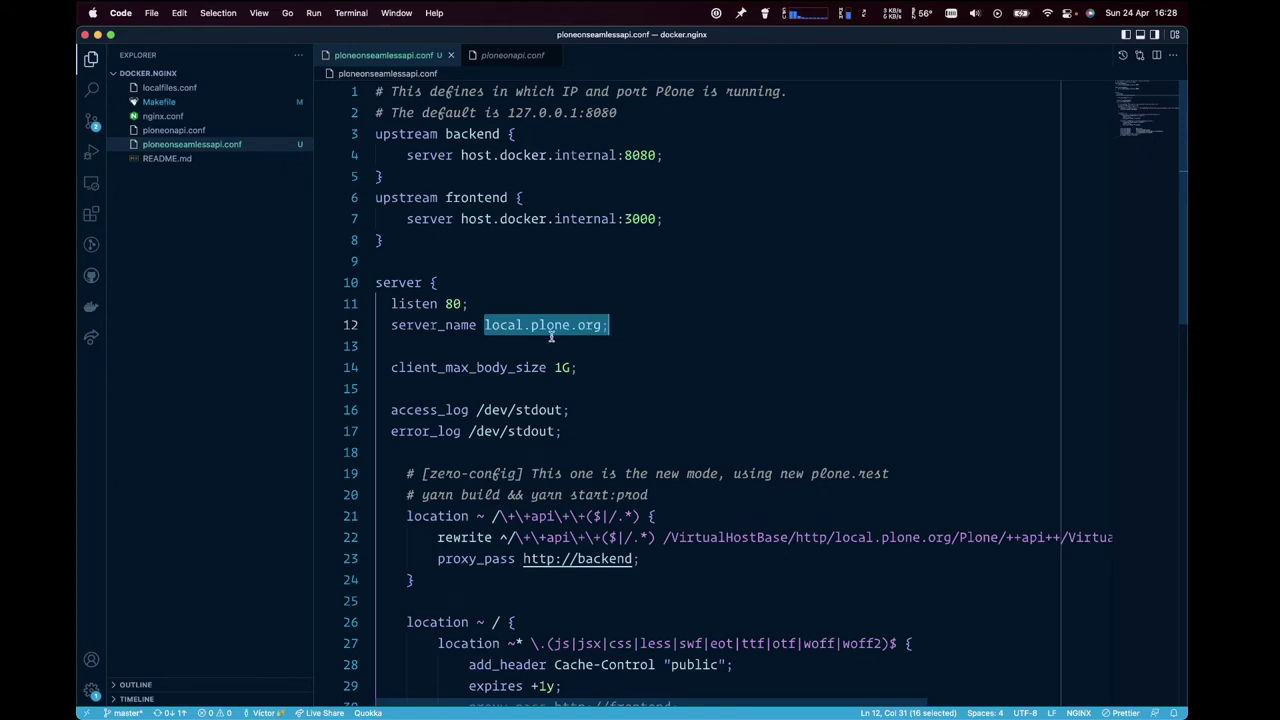
{"action": "scroll", "coordinate": [550, 337], "scroll_direction": "down", "scroll_amount": 2}
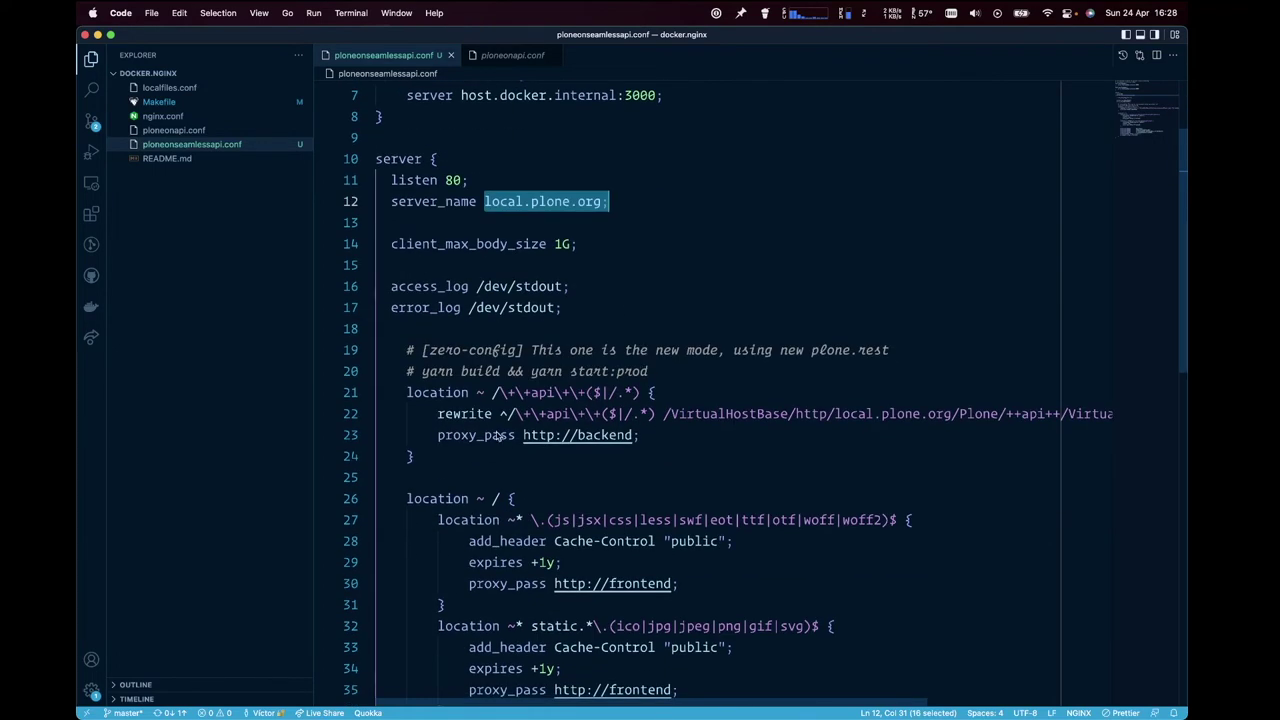
{"action": "scroll", "coordinate": [534, 474], "scroll_direction": "down", "scroll_amount": 2}
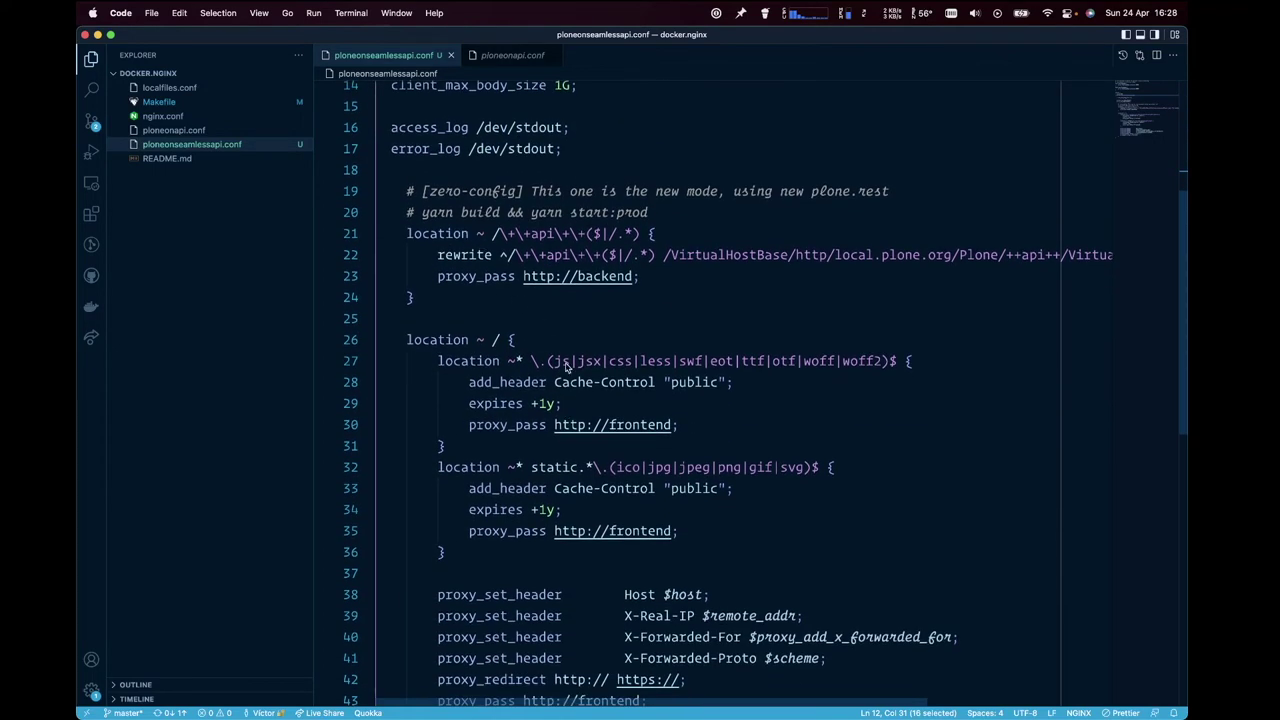
{"action": "scroll", "coordinate": [601, 351], "scroll_direction": "down", "scroll_amount": 2}
{"action": "scroll", "coordinate": [601, 351], "scroll_direction": "up", "scroll_amount": 1}
{"action": "left_click_drag", "start_coordinate": [708, 531], "coordinate": [378, 440]}
{"action": "scroll", "coordinate": [505, 459], "scroll_direction": "up", "scroll_amount": 4}
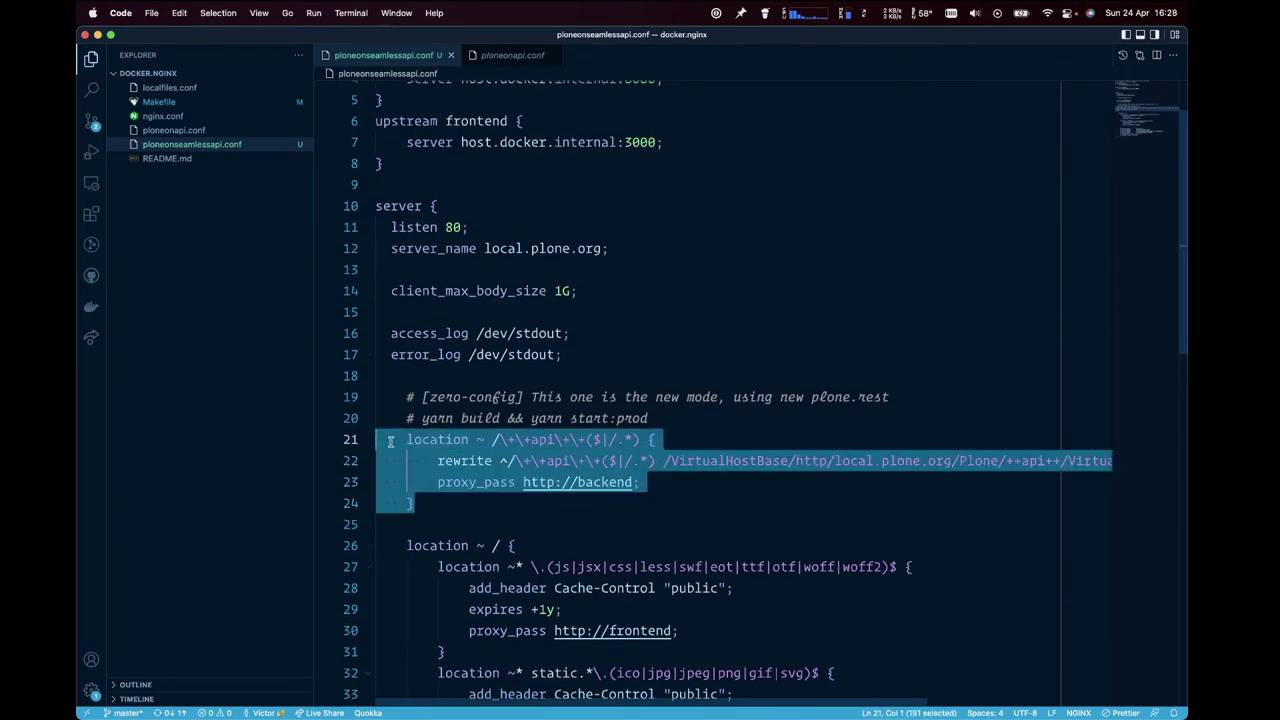
- Switch to the localhost:8080/Plone tab in Chrome and edit its address
{"action": "left_click", "coordinate": [614, 376]}
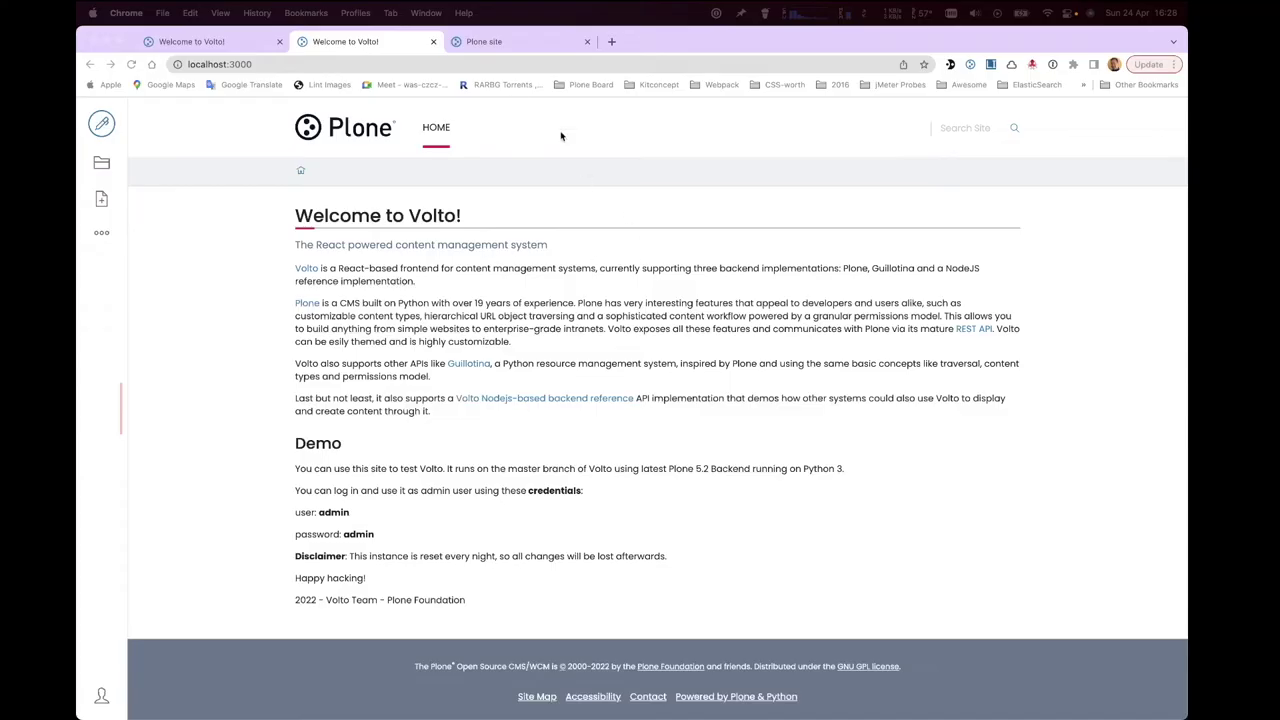
{"action": "left_click", "coordinate": [511, 41]}
{"action": "left_click", "coordinate": [461, 64]}
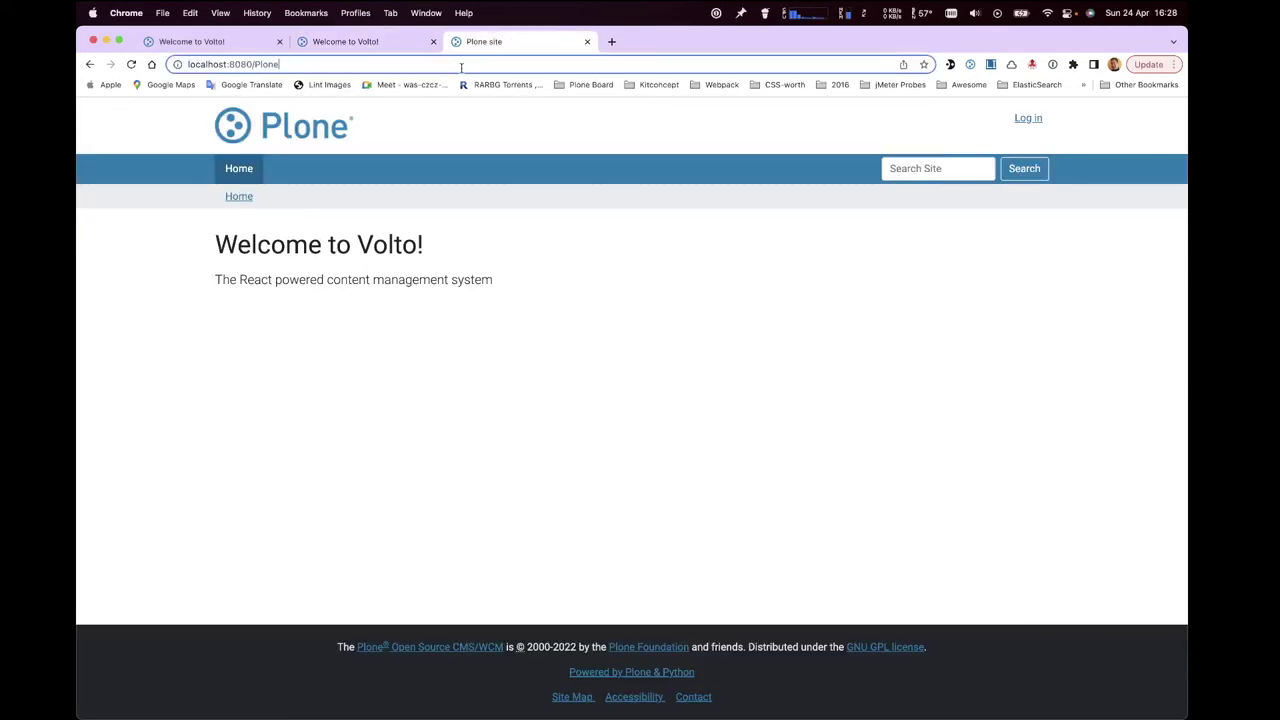
- Load localhost:8080/Plone/++api++ and scroll through the returned JSON, highlighting the ++api++ path
{"action": "type", "text": "/++"}
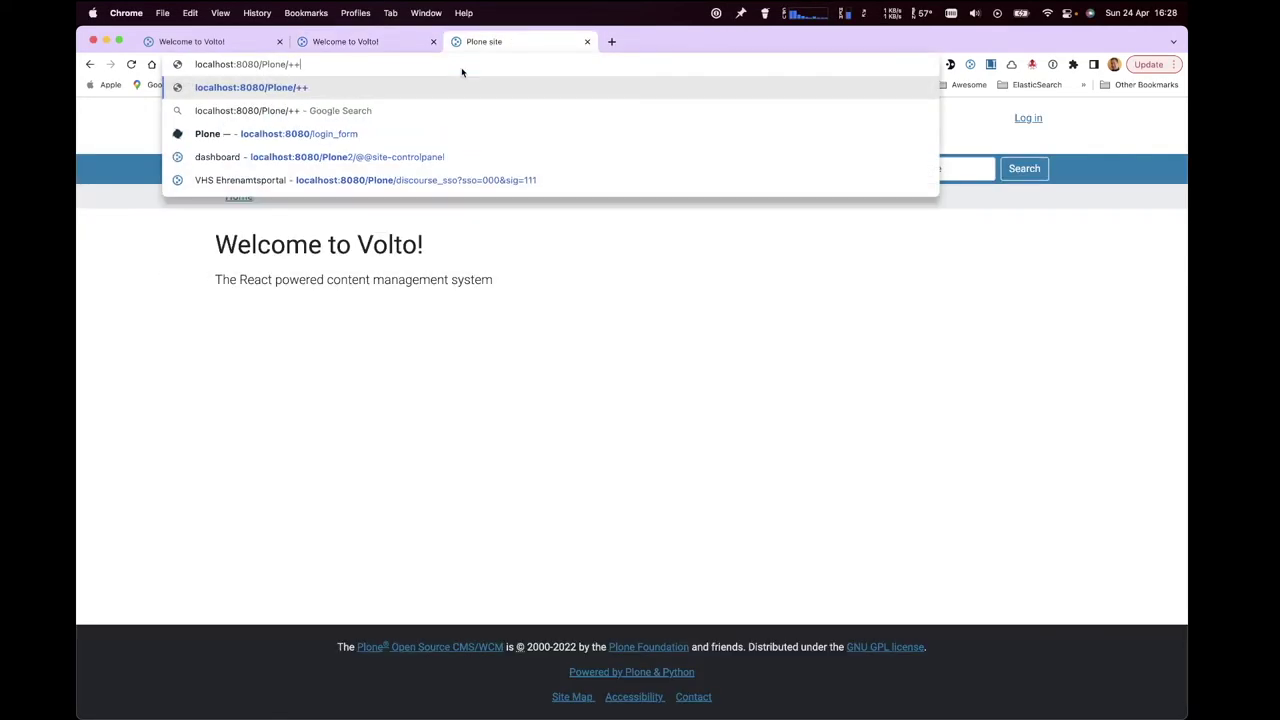
{"action": "type", "text": "api++"}
{"action": "key", "text": "Return"}
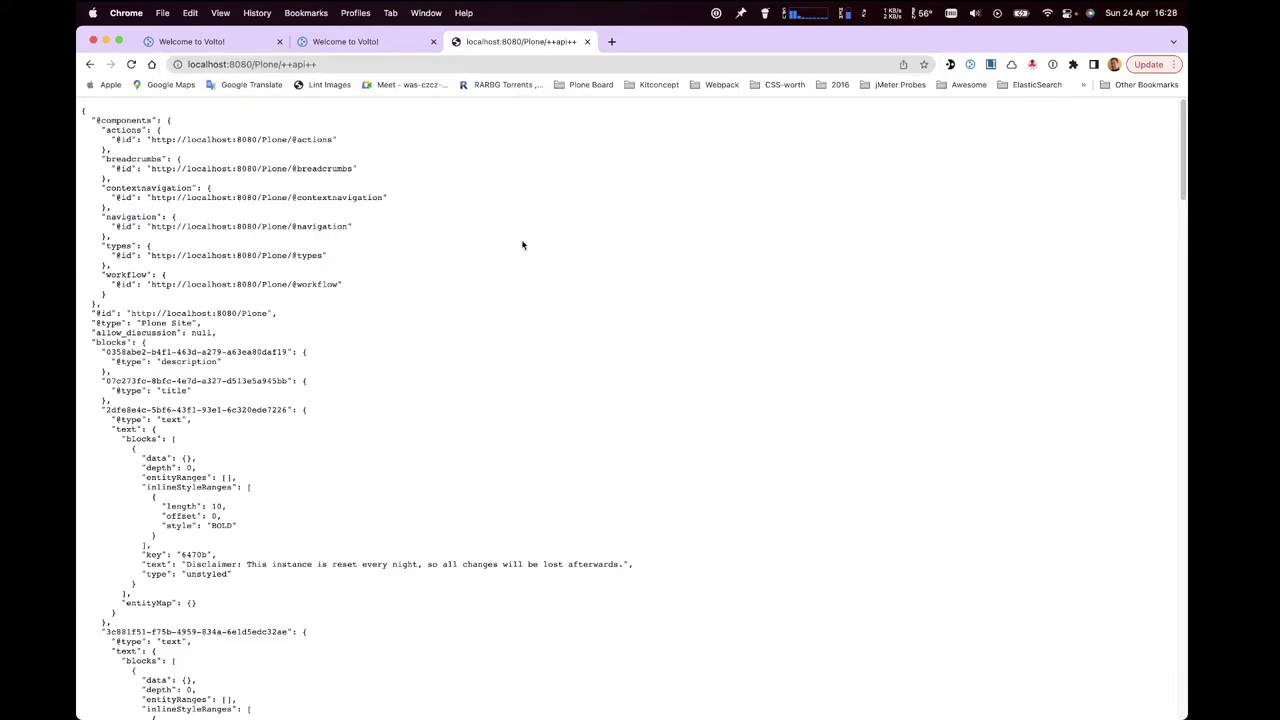
{"action": "scroll", "coordinate": [500, 266], "scroll_direction": "down", "scroll_amount": 15}
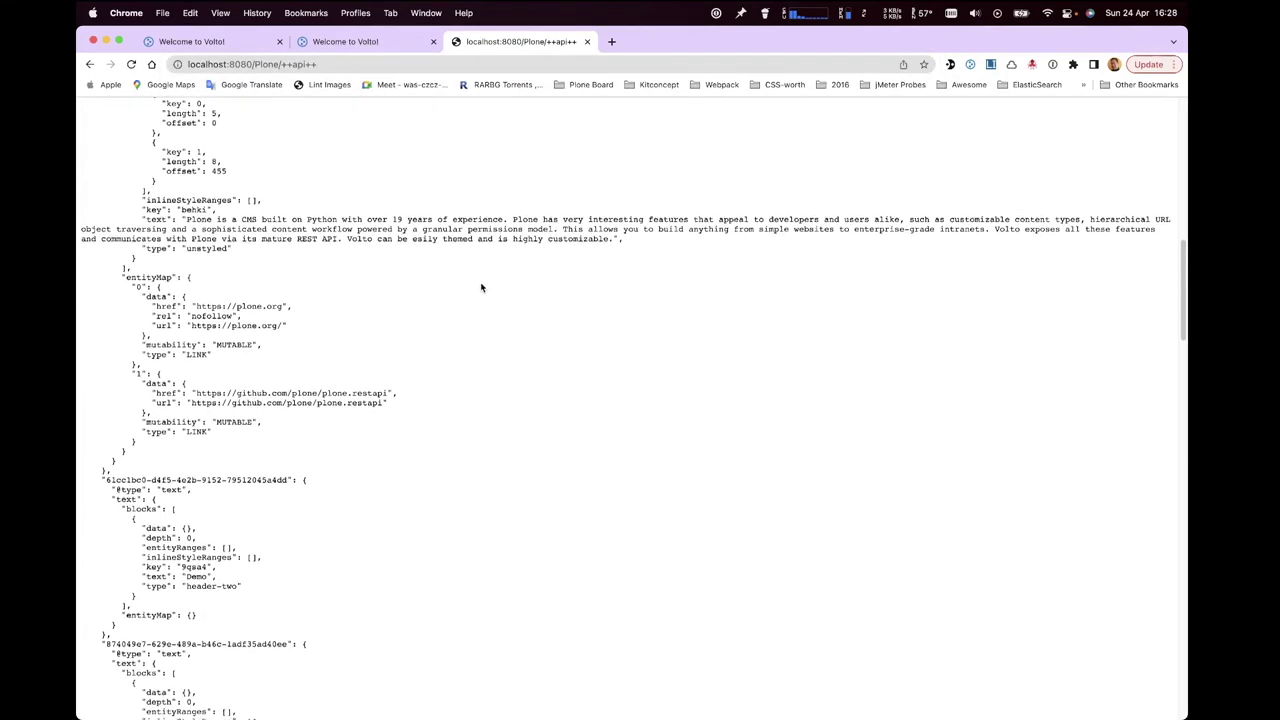
{"action": "scroll", "coordinate": [480, 288], "scroll_direction": "down", "scroll_amount": 1}
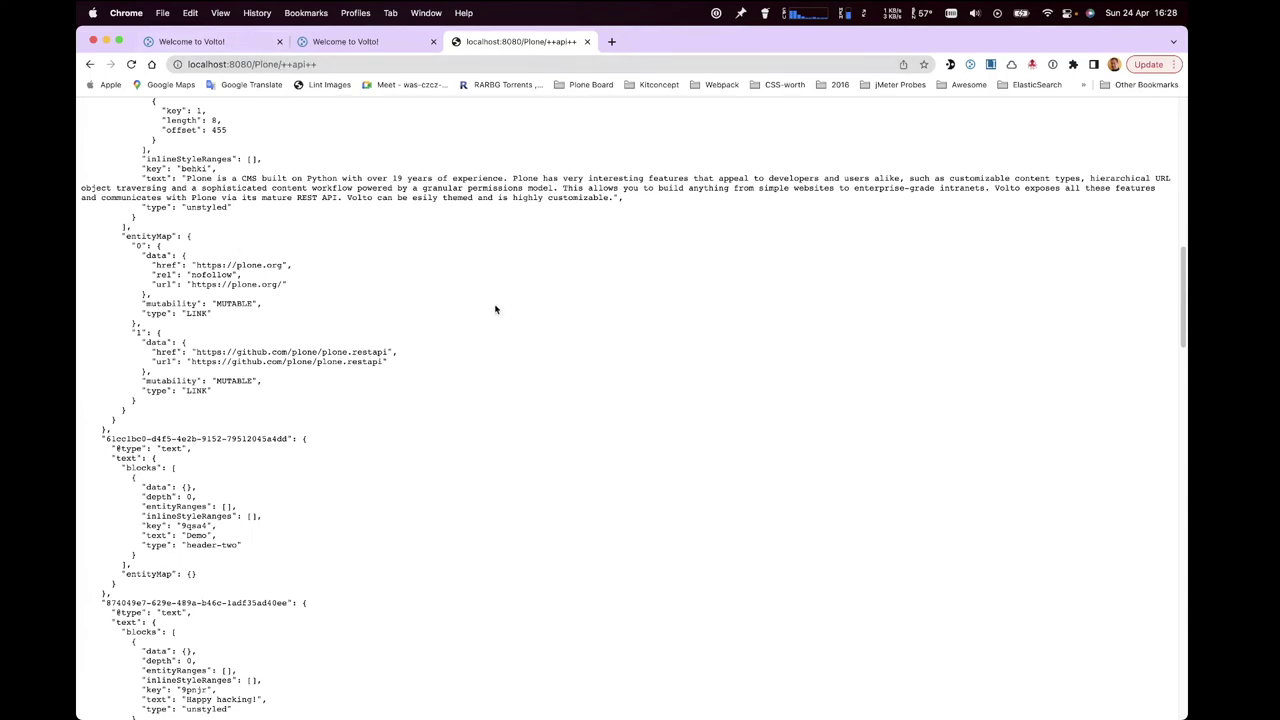
{"action": "scroll", "coordinate": [494, 309], "scroll_direction": "down", "scroll_amount": 10}
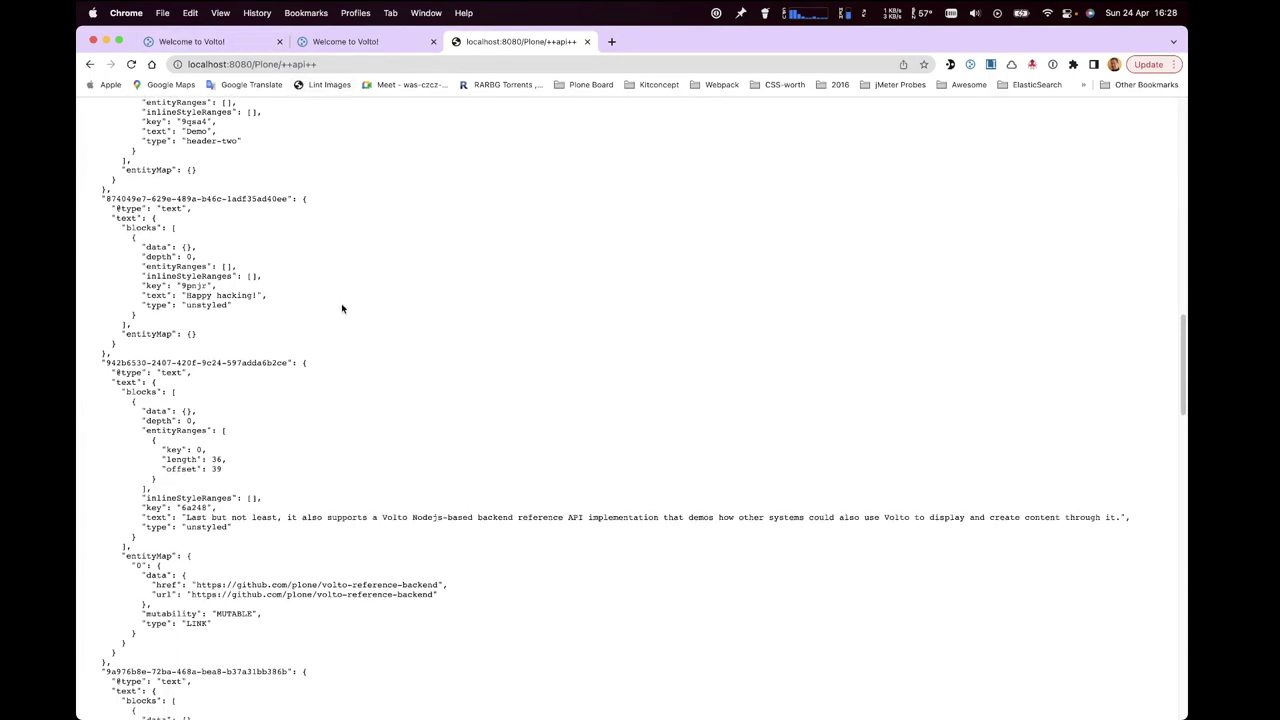
{"action": "scroll", "coordinate": [341, 309], "scroll_direction": "down", "scroll_amount": 13}
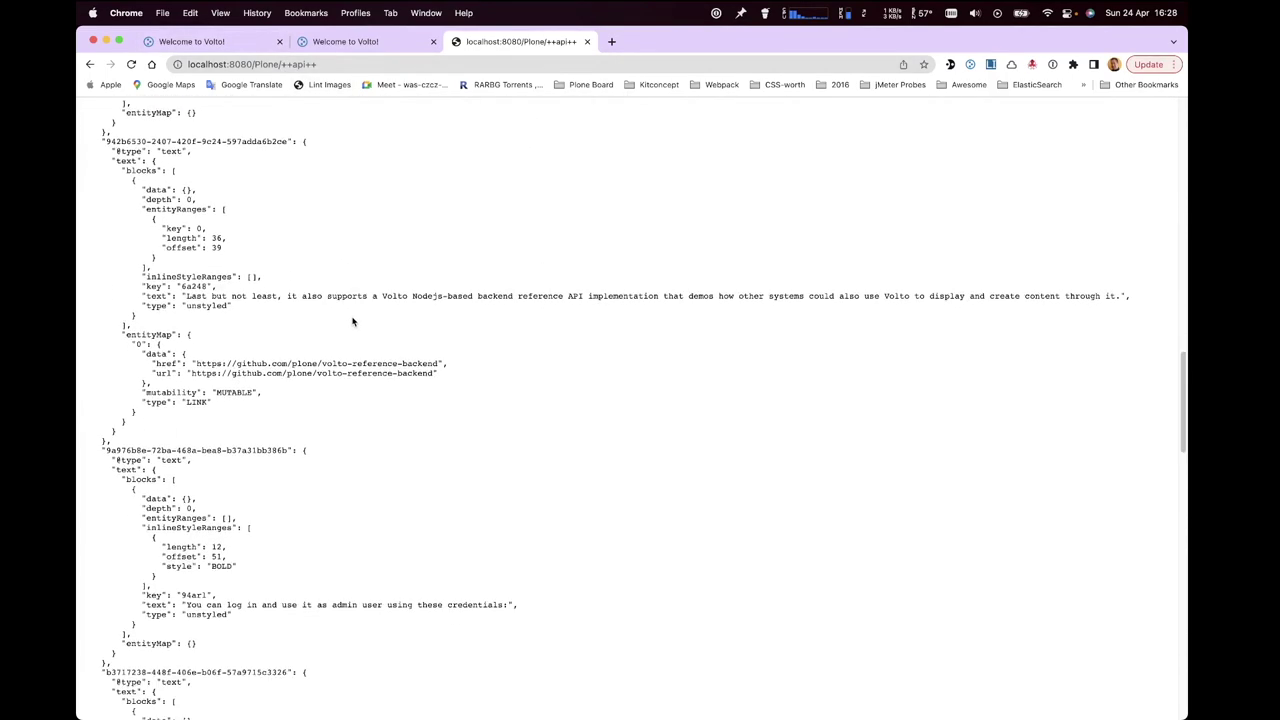
{"action": "double_click", "coordinate": [265, 64]}
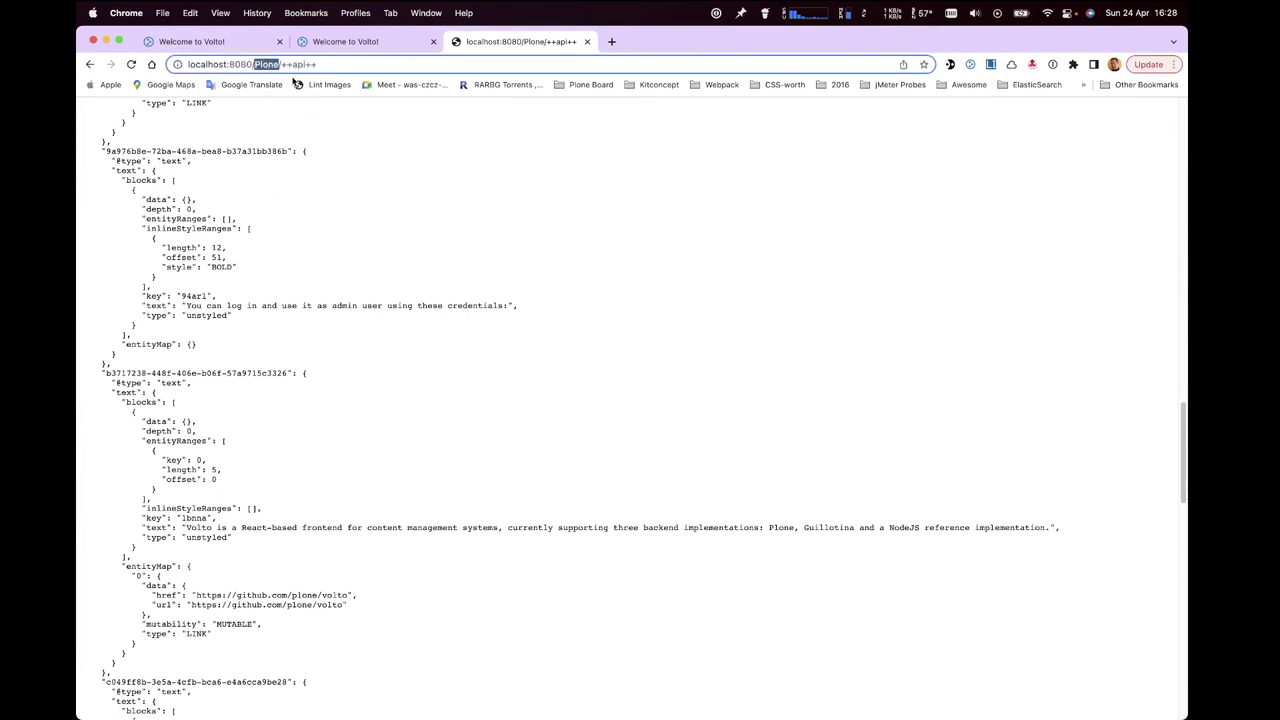
{"action": "left_click", "coordinate": [289, 64]}
{"action": "left_click_drag", "start_coordinate": [282, 64], "coordinate": [342, 76]}
{"action": "scroll", "coordinate": [237, 206], "scroll_direction": "up", "scroll_amount": 15}
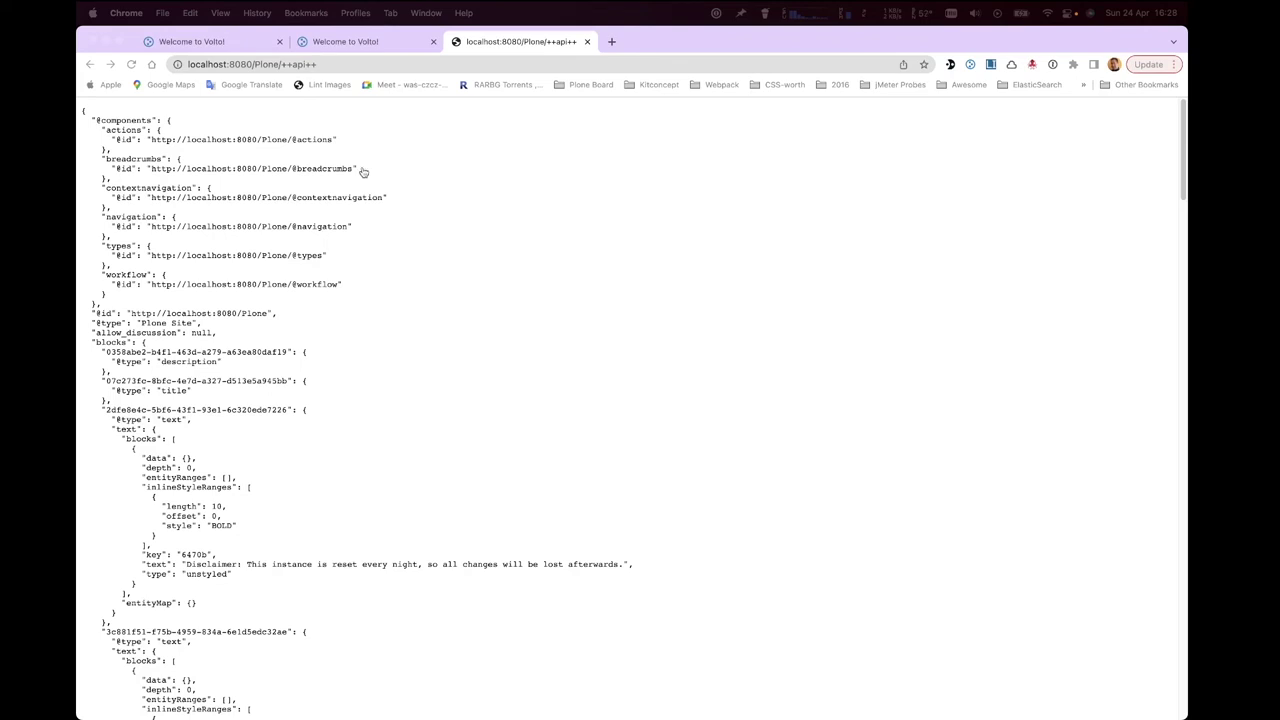
{"action": "key", "text": "ctrl+Right"}
- Run make runonseamless in the docker.nginx terminal to start nginx
{"action": "type", "text": "make np"}
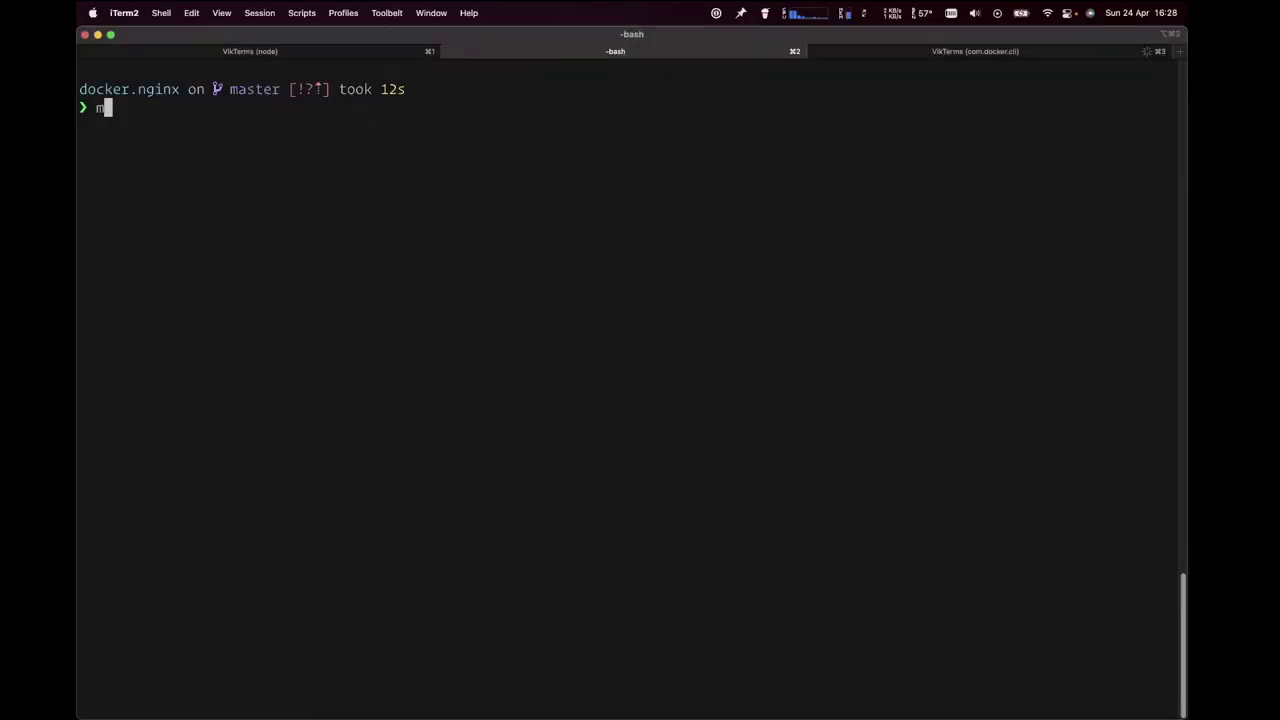
{"action": "key", "text": "BackSpace"}
{"action": "key", "text": "BackSpace"}
{"action": "type", "text": "run"}
{"action": "key", "text": "Tab"}
{"action": "type", "text": "on"}
{"action": "key", "text": "Tab"}
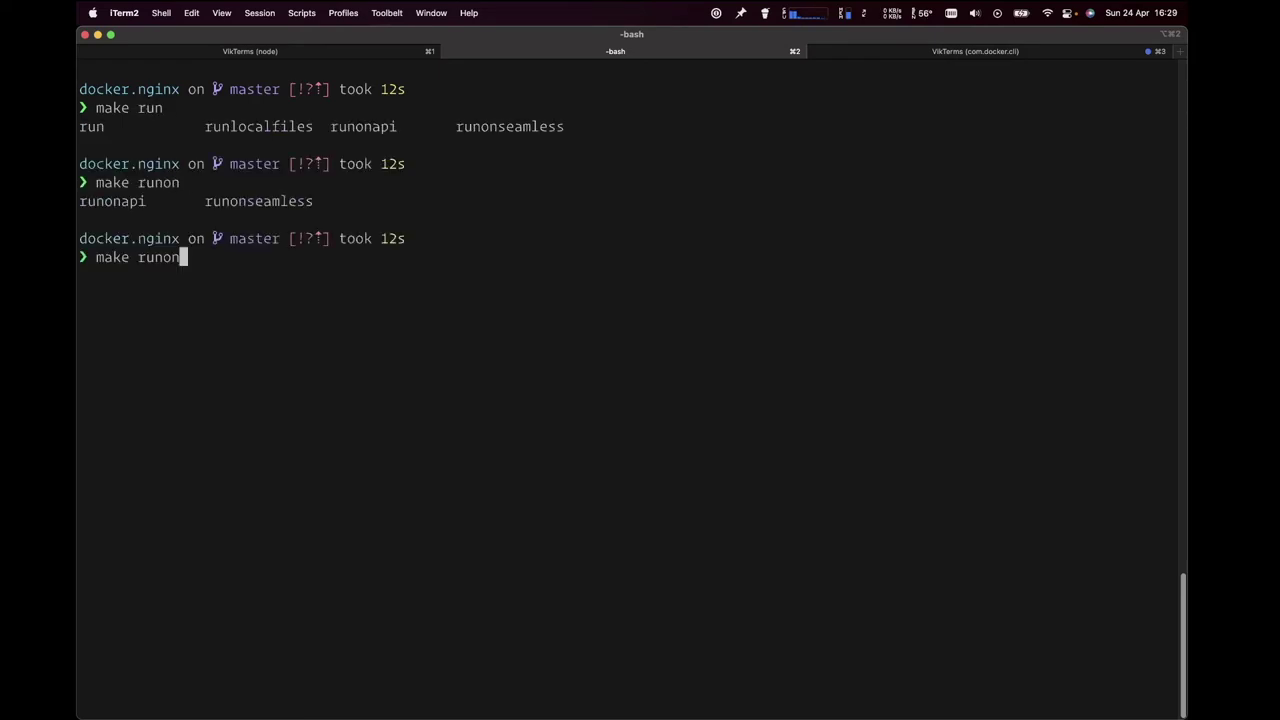
{"action": "type", "text": "s"}
{"action": "key", "text": "Tab"}
{"action": "key", "text": "Return"}
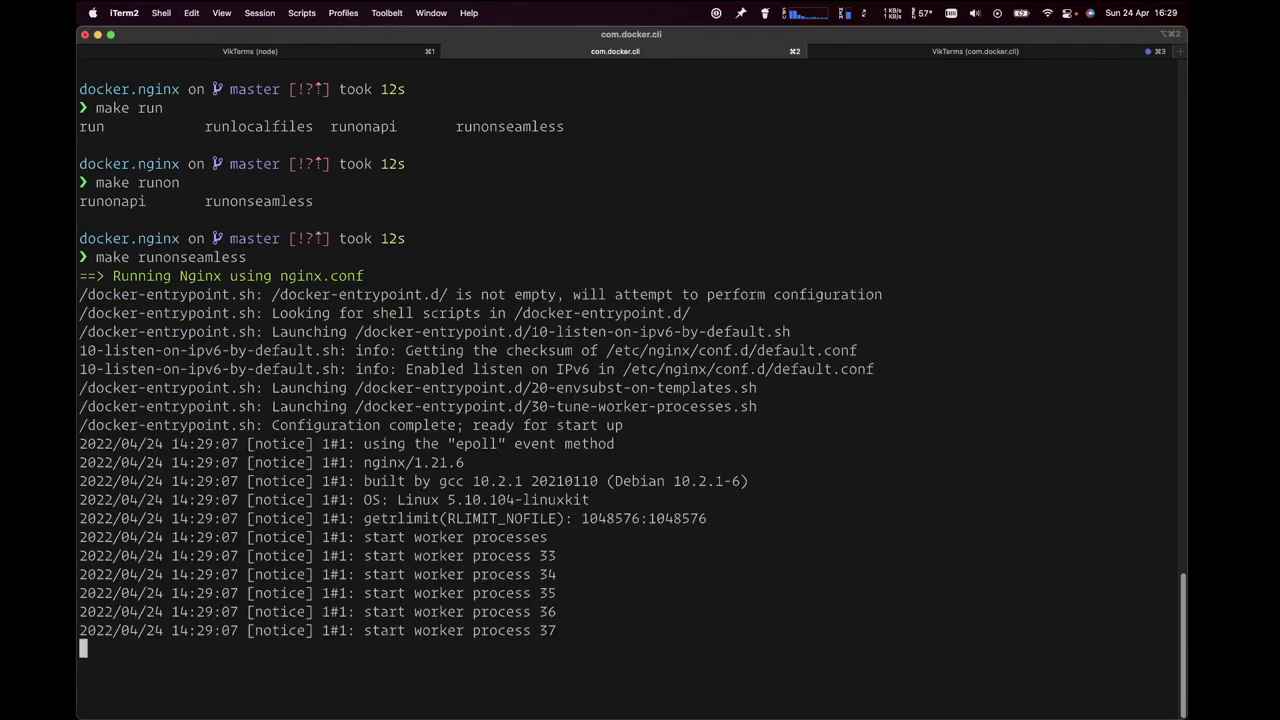
{"action": "key", "text": "super+Tab"}
- Reload local.plone.org in the first Welcome to Volto tab, now served through nginx
{"action": "left_click", "coordinate": [234, 42]}
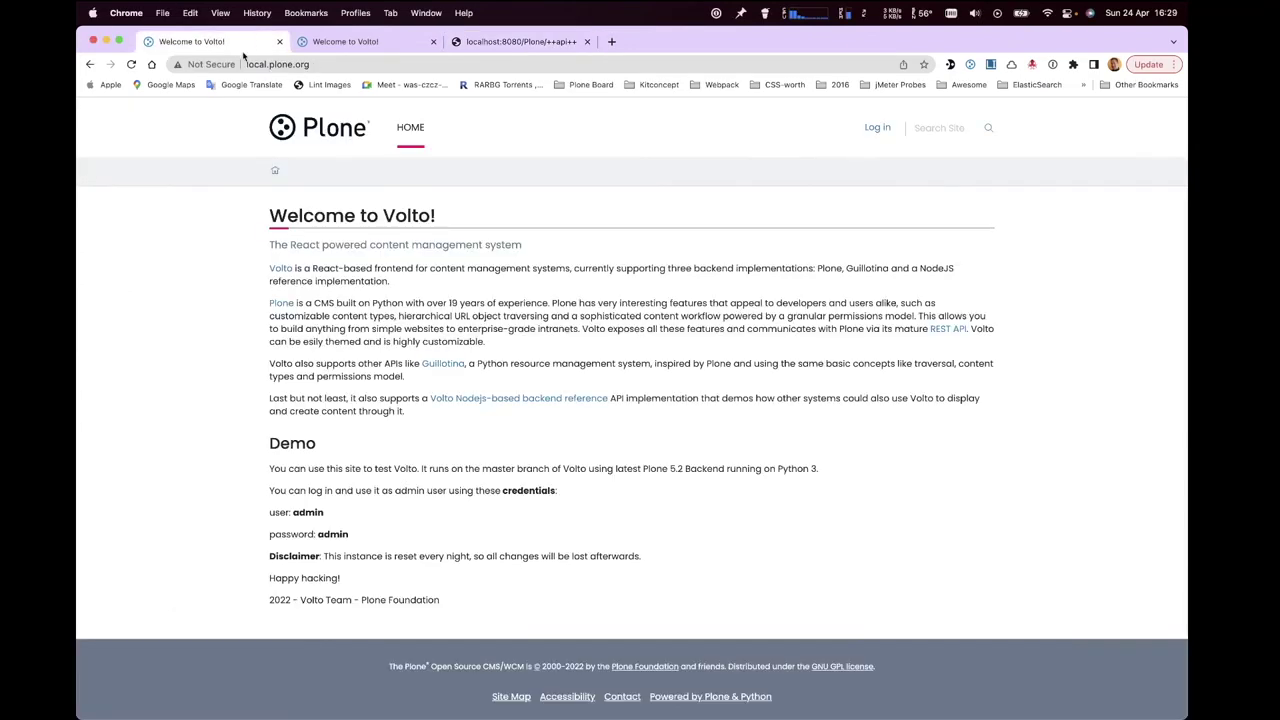
{"action": "left_click", "coordinate": [317, 63]}
{"action": "left_click", "coordinate": [332, 63]}
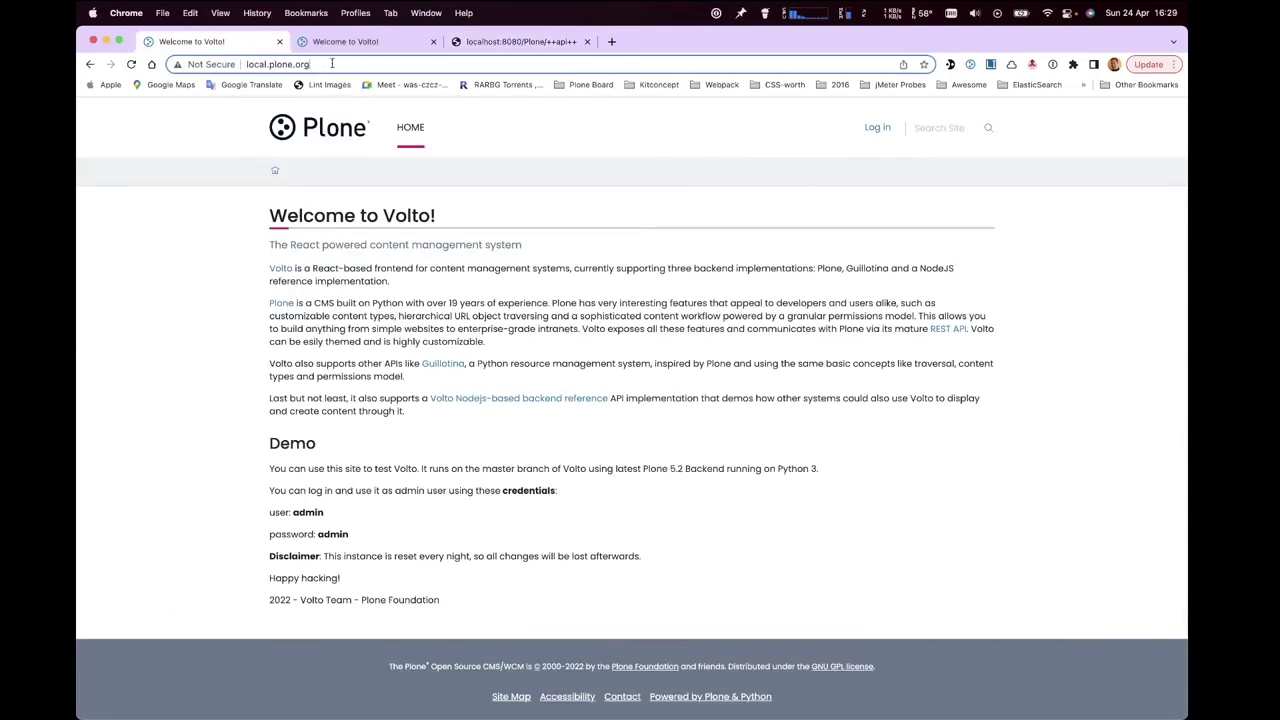
{"action": "key", "text": "Return"}
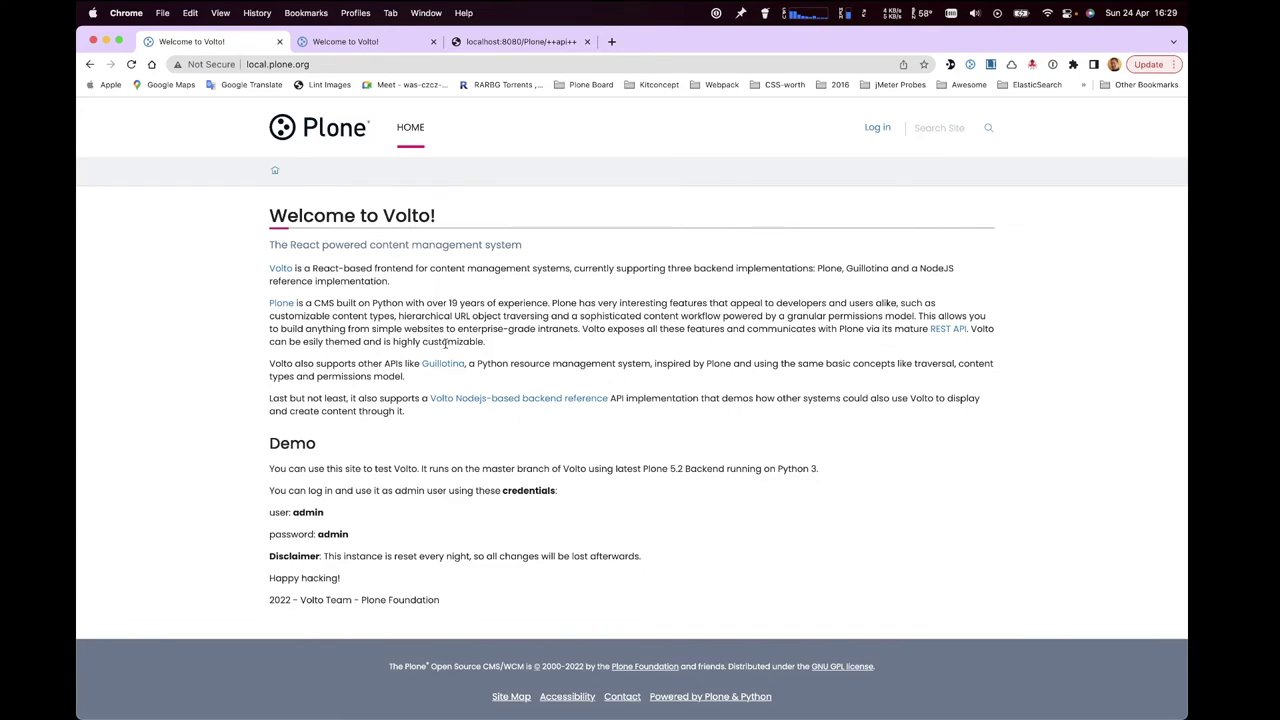
- Record the page's requests in DevTools Network and preview the ++api++/ response
{"action": "right_click", "coordinate": [679, 283]}
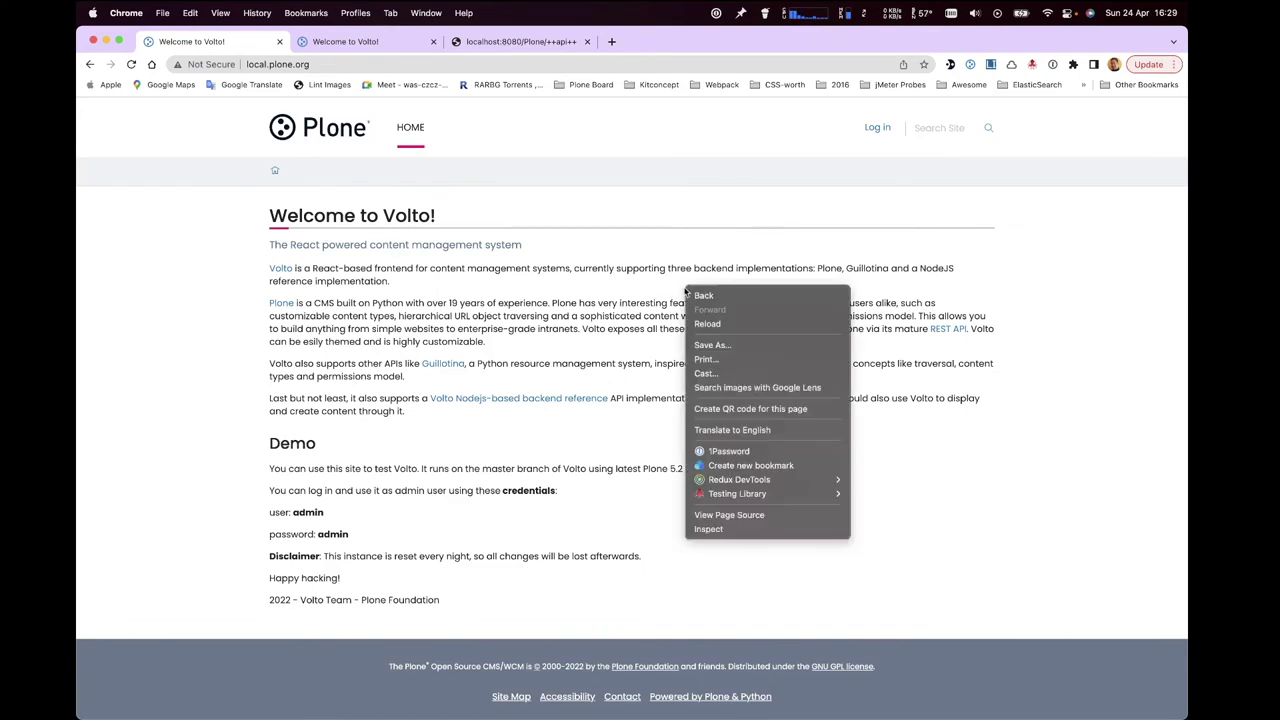
{"action": "left_click", "coordinate": [760, 528]}
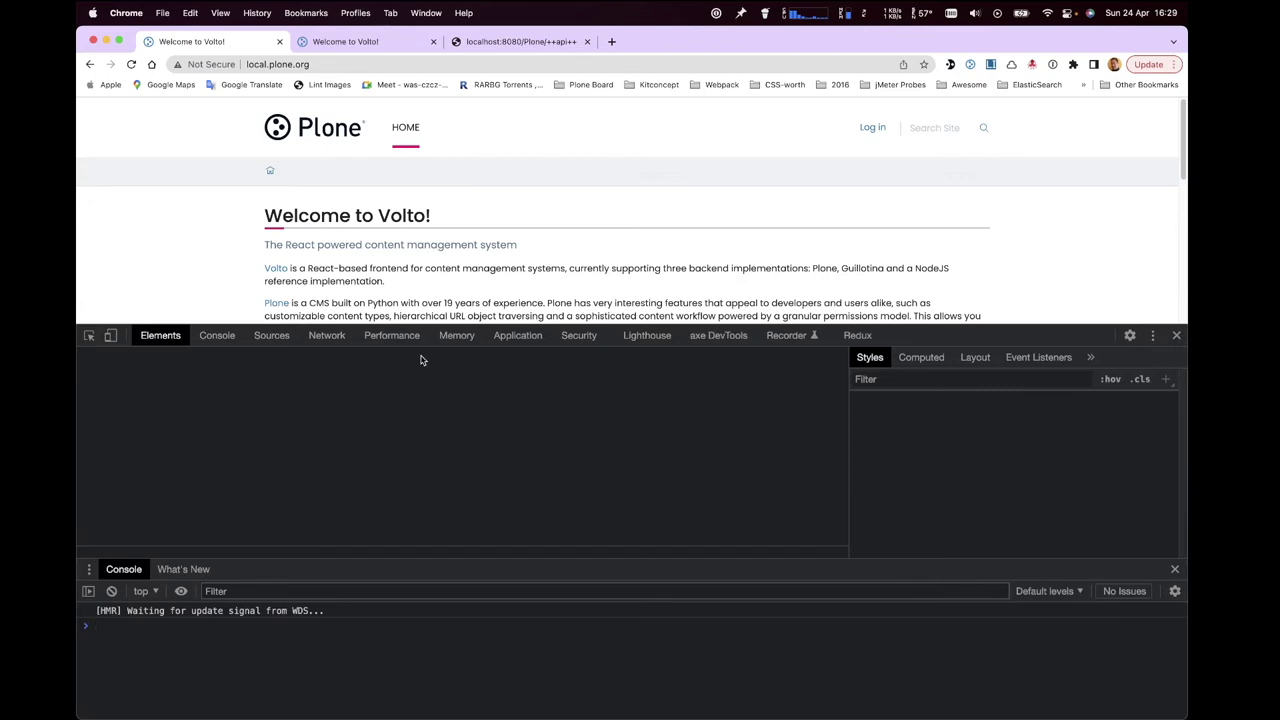
{"action": "left_click", "coordinate": [326, 335]}
{"action": "key", "text": "super+r"}
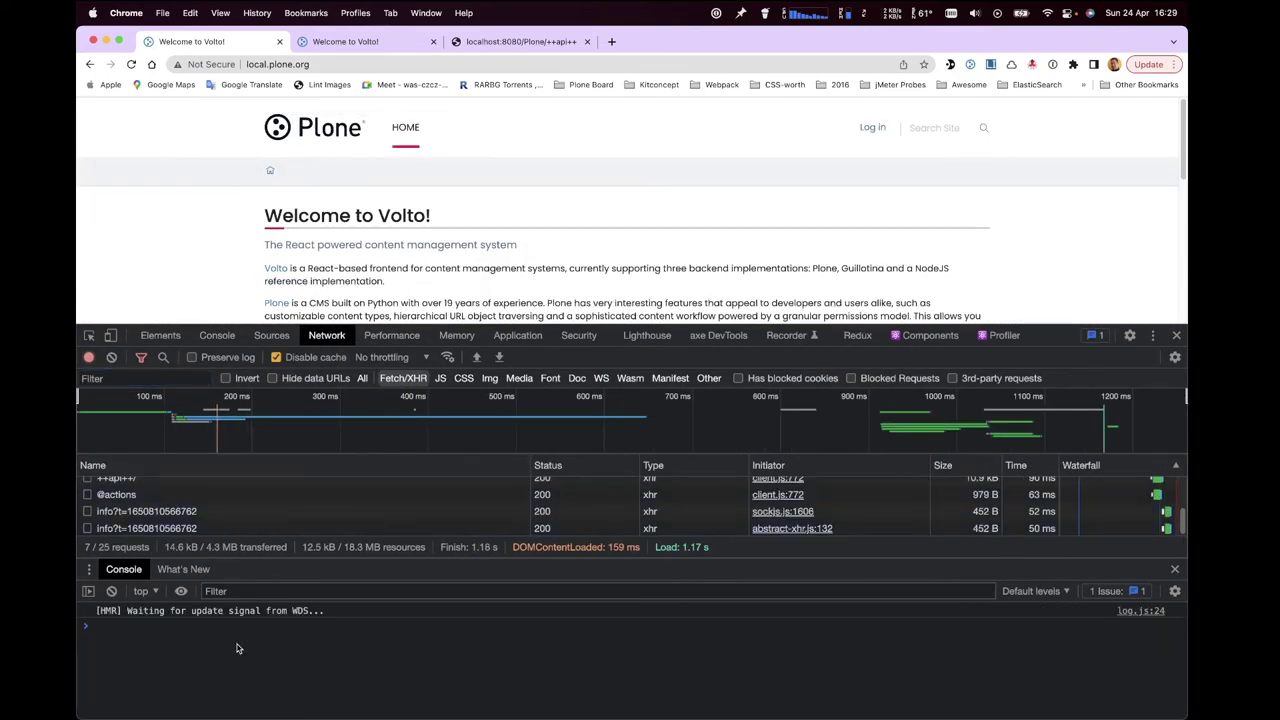
{"action": "key", "text": "Escape"}
{"action": "left_click", "coordinate": [163, 538]}
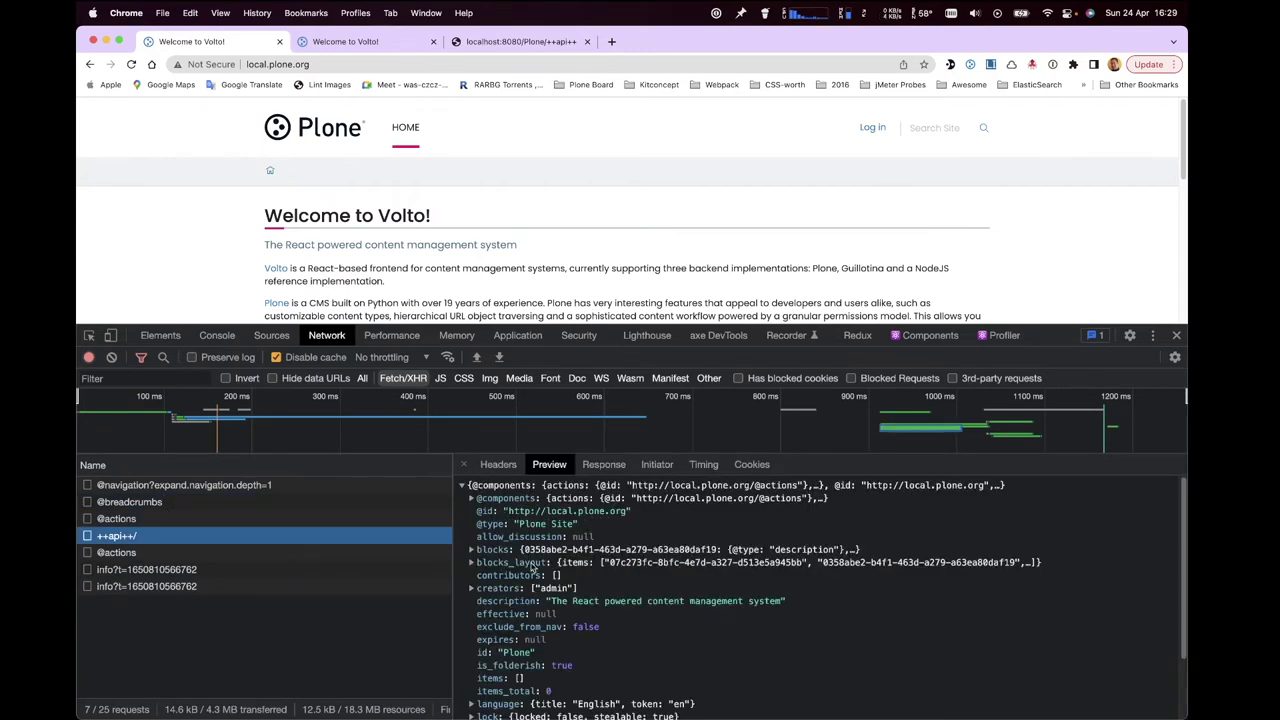
{"action": "left_click_drag", "start_coordinate": [522, 549], "coordinate": [549, 568]}
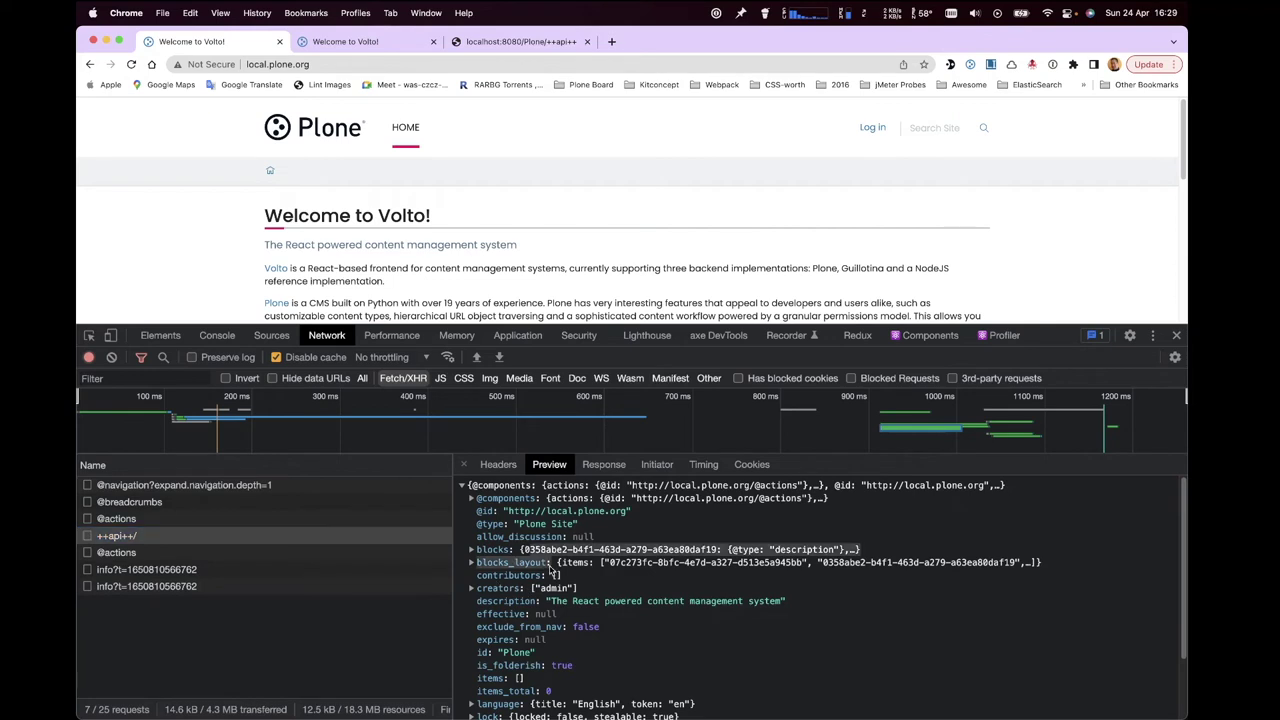
{"action": "double_click", "coordinate": [516, 653]}
{"action": "scroll", "coordinate": [586, 630], "scroll_direction": "down", "scroll_amount": 1}
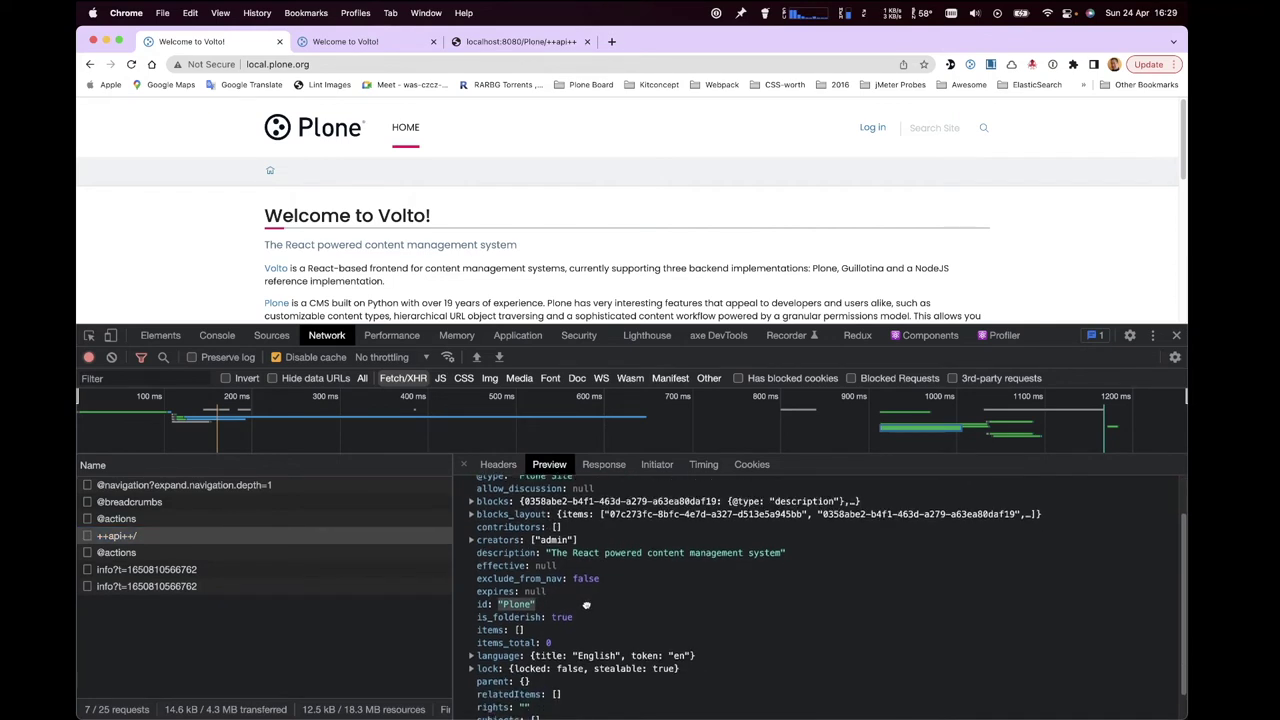
{"action": "scroll", "coordinate": [586, 605], "scroll_direction": "up", "scroll_amount": 1}
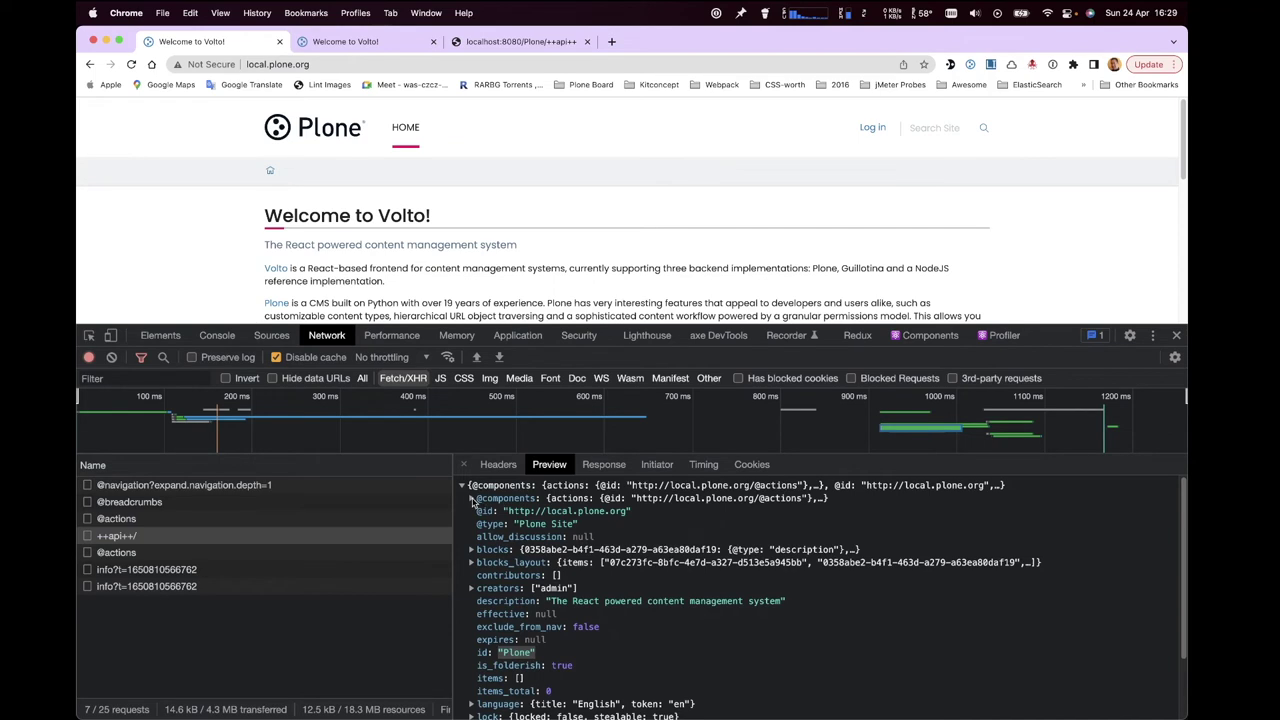
{"action": "left_click", "coordinate": [474, 500]}
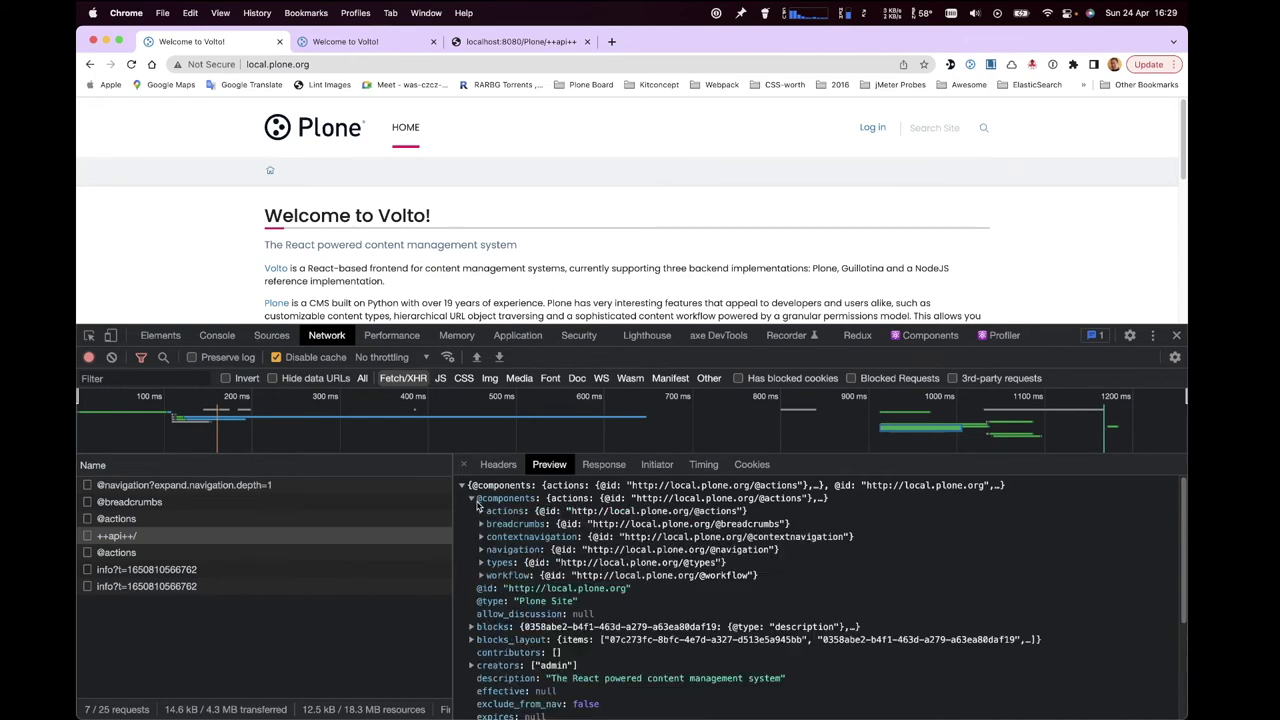
{"action": "left_click_drag", "start_coordinate": [790, 524], "coordinate": [588, 525]}
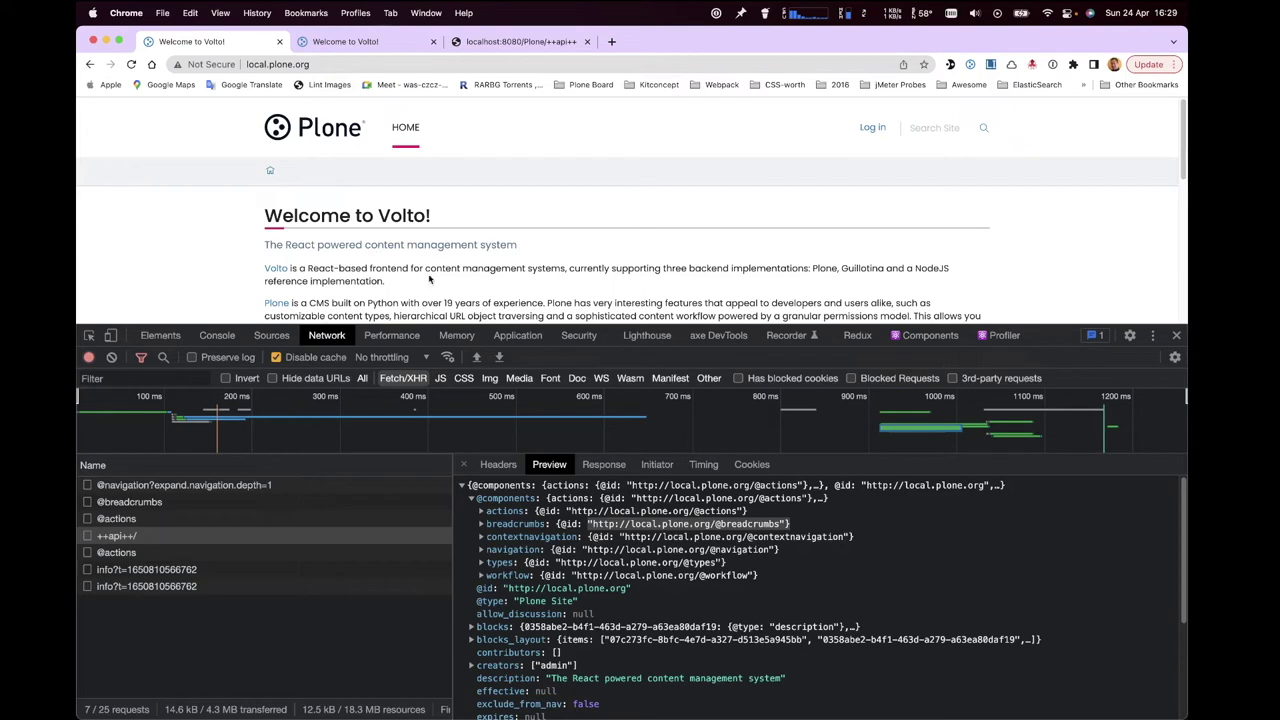
{"action": "left_click_drag", "start_coordinate": [432, 325], "coordinate": [428, 389]}
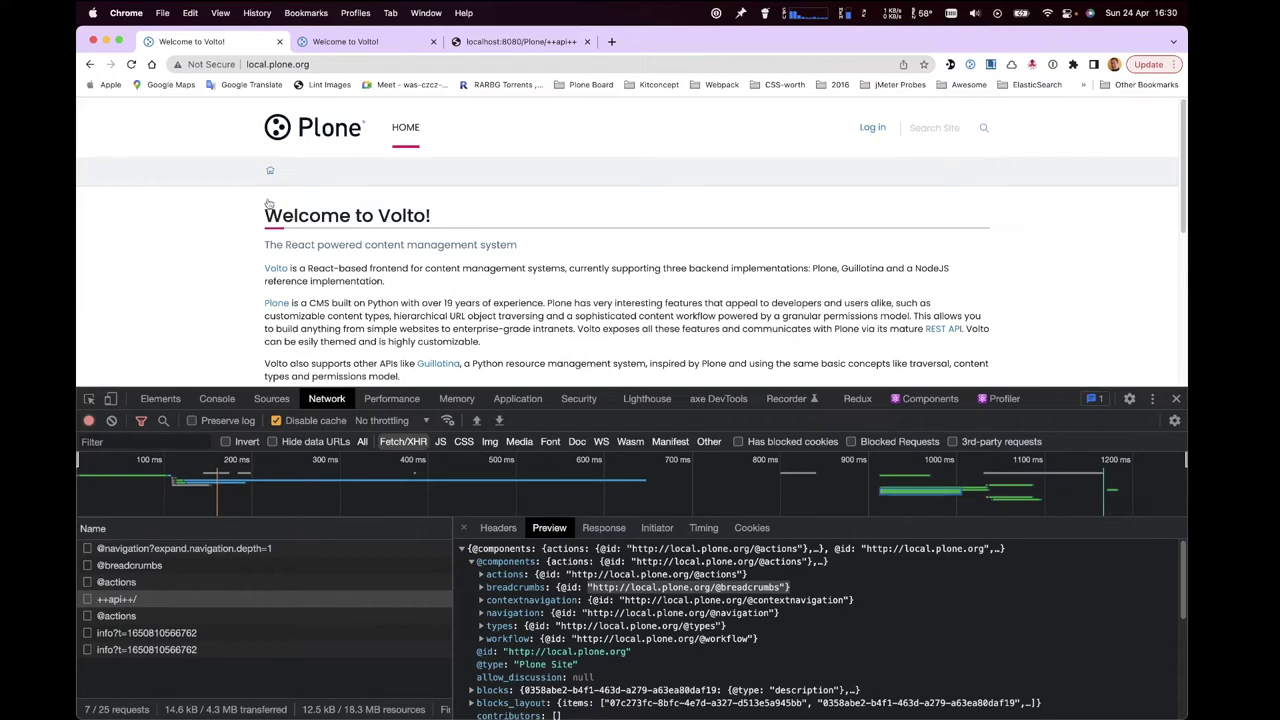
- Stop the Volto dev server in the node tab and run yarn build
{"action": "key", "text": "super+Tab"}
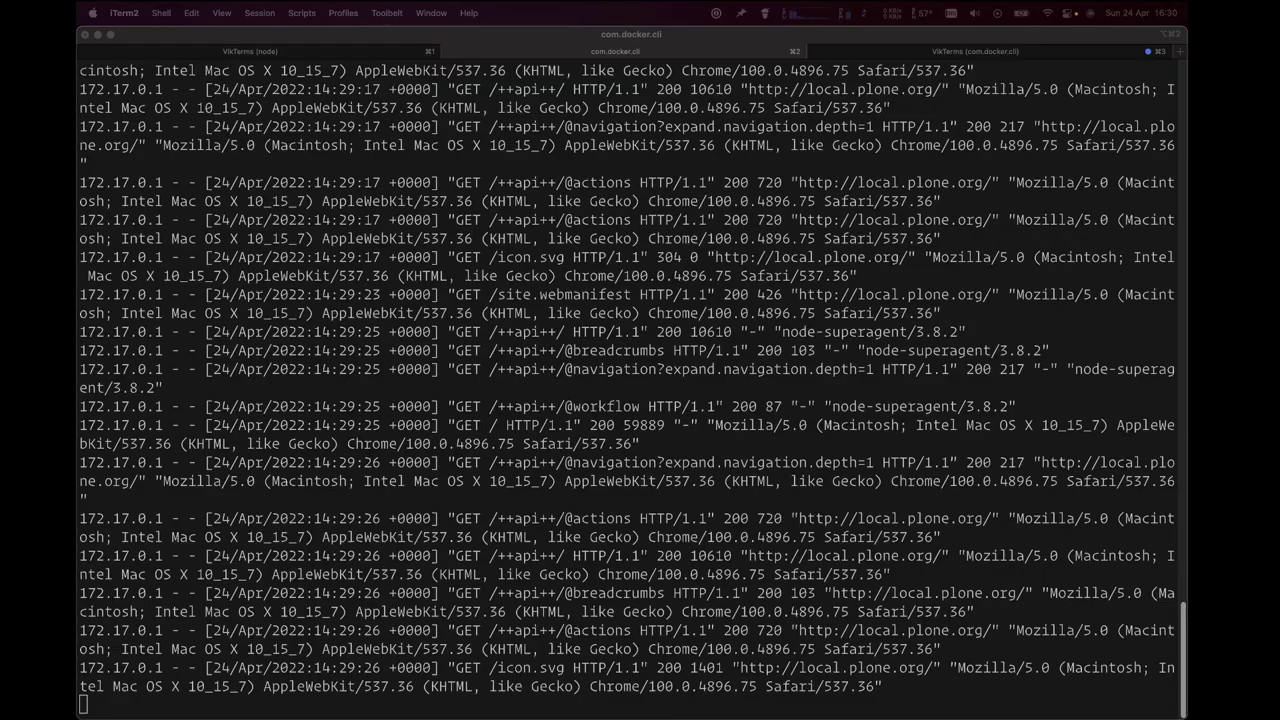
{"action": "left_click", "coordinate": [286, 50]}
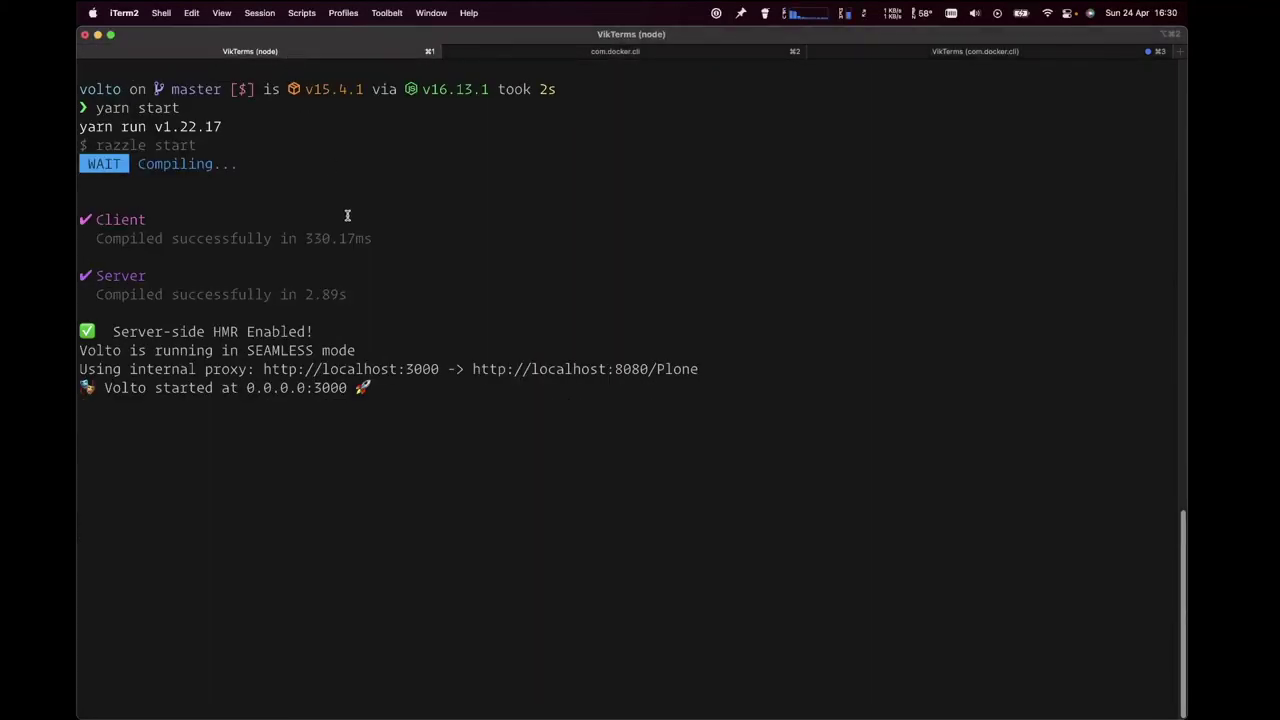
{"action": "key", "text": "ctrl+c"}
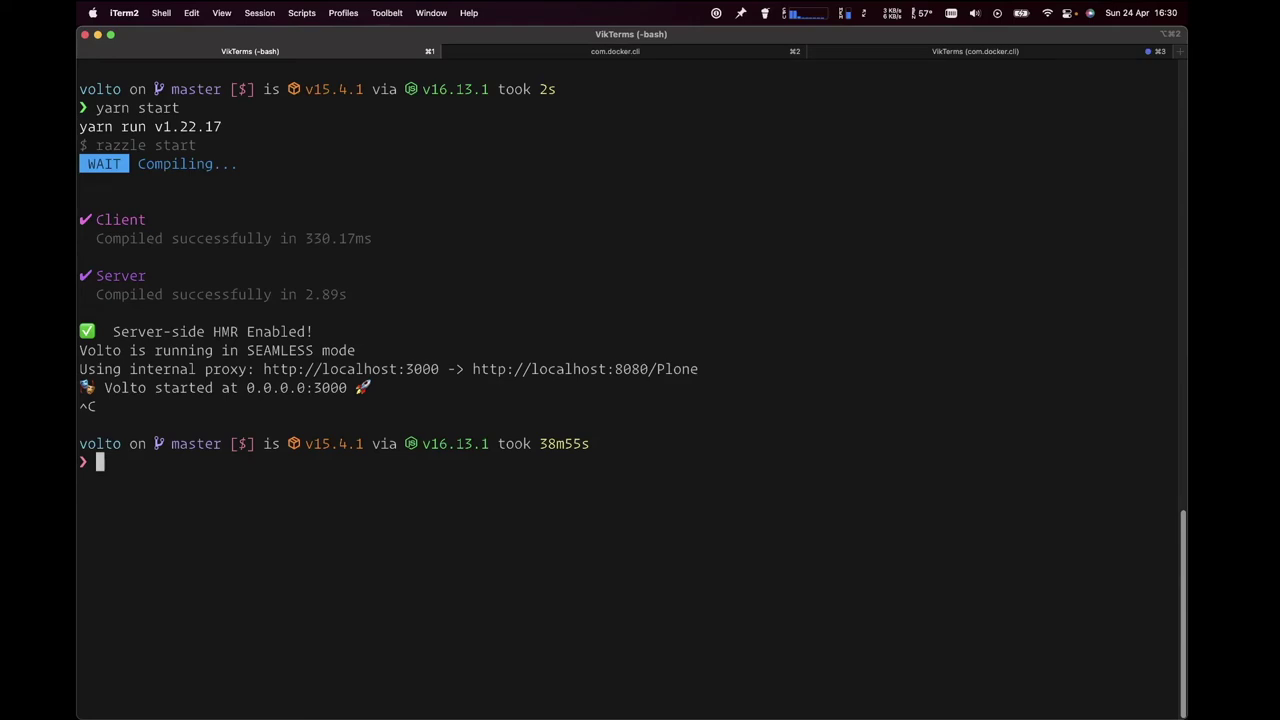
{"action": "type", "text": "yarn build"}
{"action": "key", "text": "Return"}
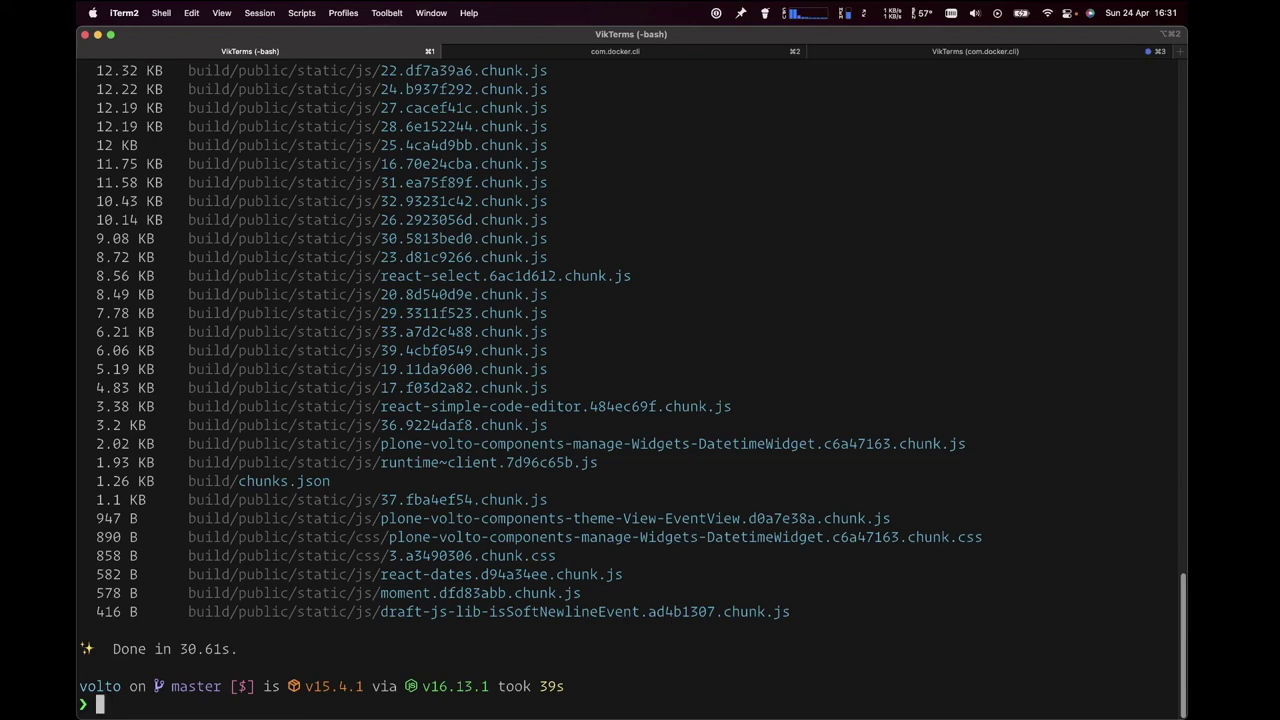
- Run PORT=4000 yarn start:prod to launch production Volto on port 4000
{"action": "type", "text": "PORT=4000 yar"}
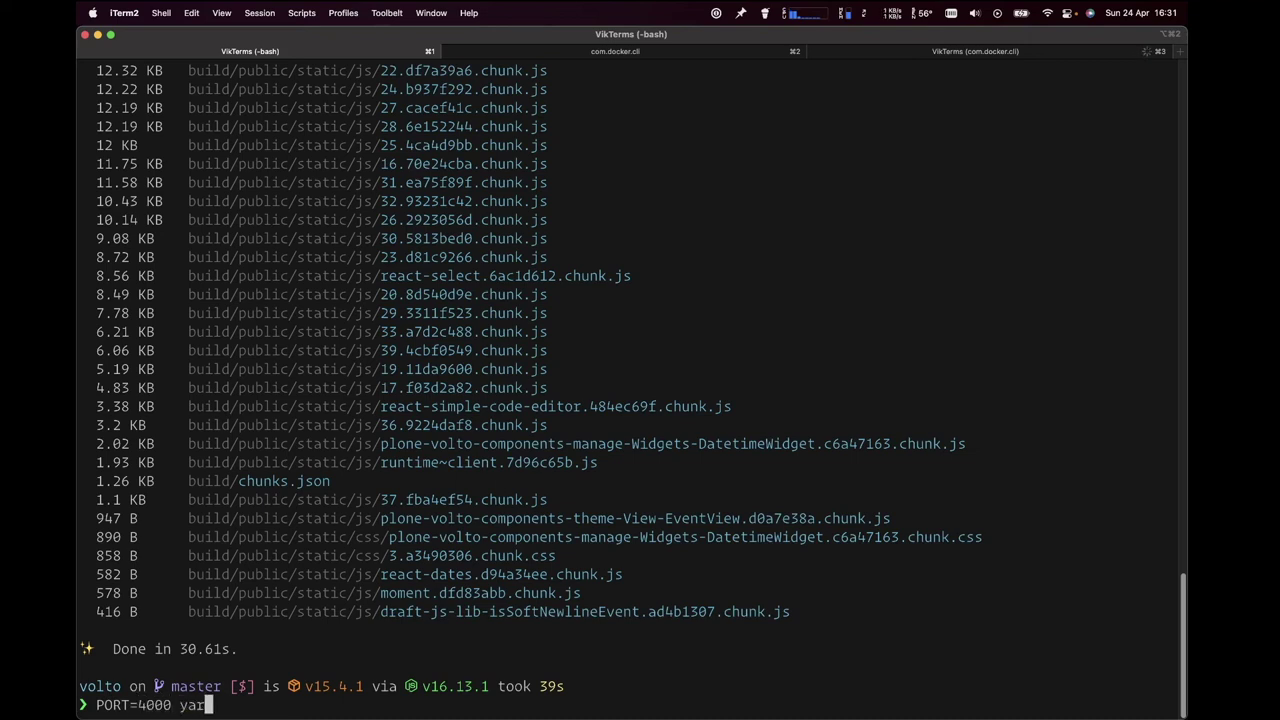
{"action": "type", "text": "n"}
{"action": "key", "text": "Tab"}
{"action": "key", "text": "Tab"}
{"action": "type", "text": "b"}
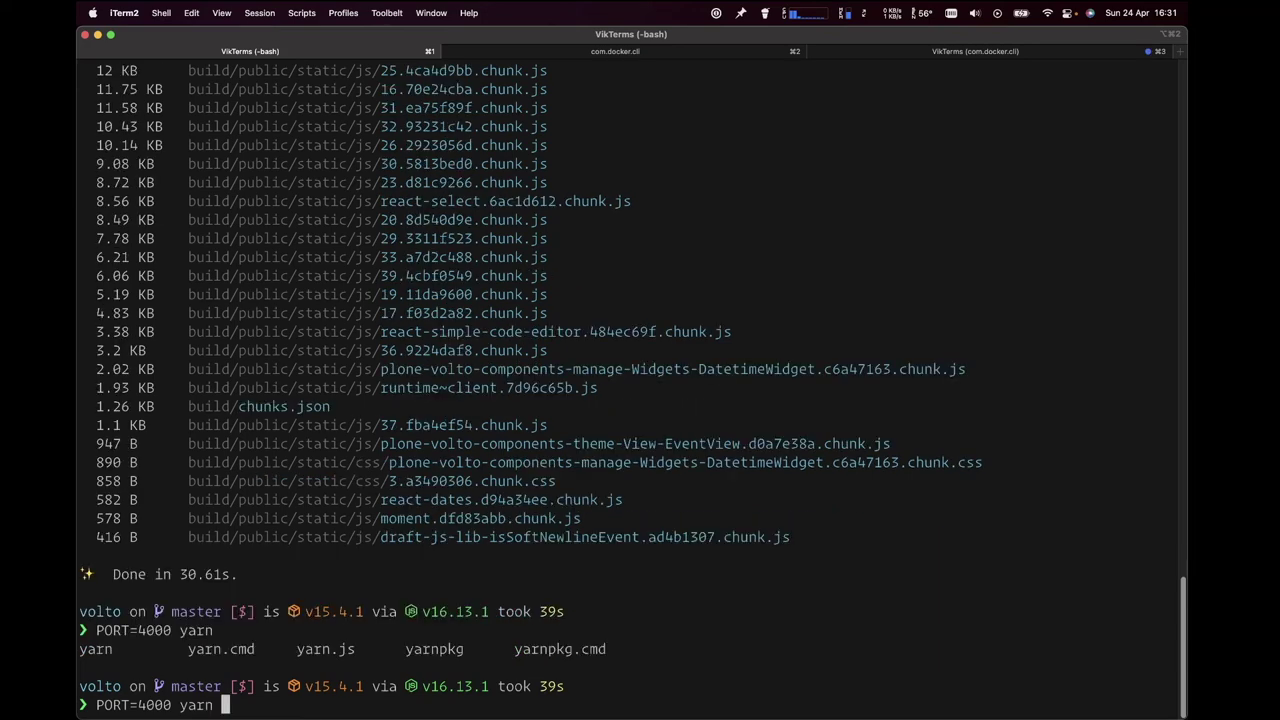
{"action": "type", "text": "ui"}
{"action": "key", "text": "Tab"}
{"action": "key", "text": "Tab"}
{"action": "type", "text": "ld"}
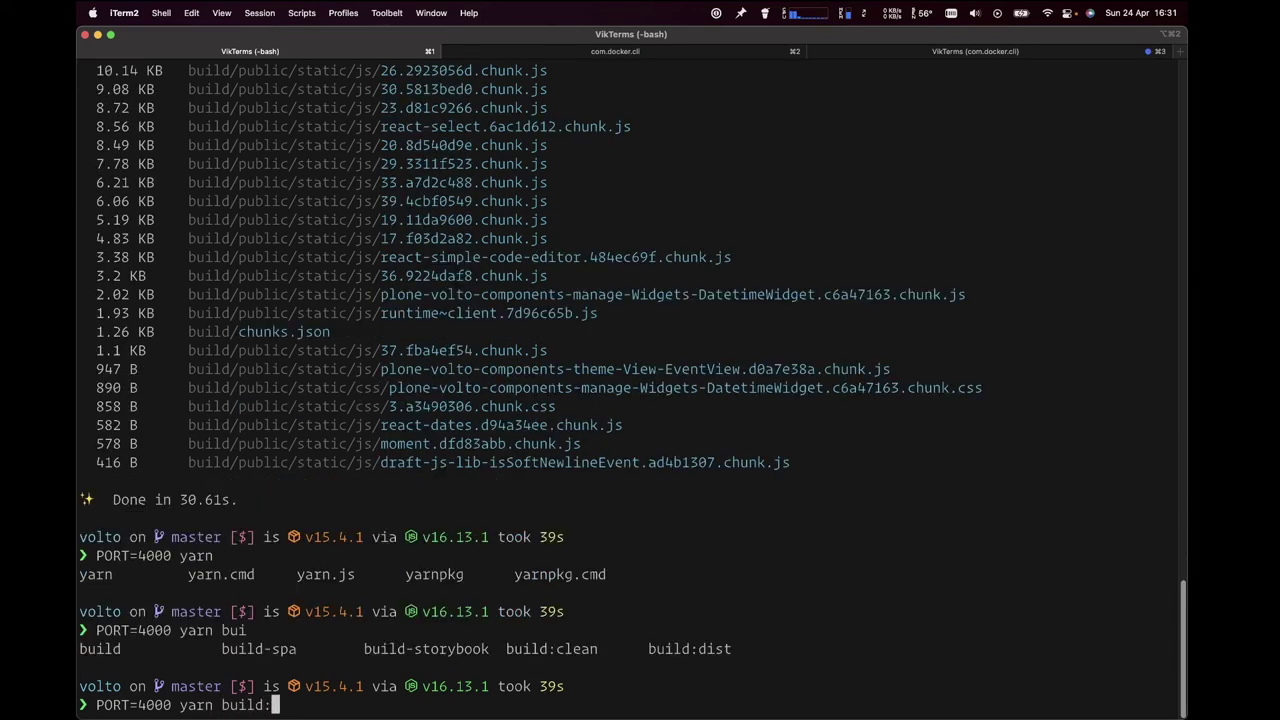
{"action": "key", "text": "BackSpace"}
{"action": "key", "text": "BackSpace"}
{"action": "key", "text": "BackSpace"}
{"action": "key", "text": "BackSpace"}
{"action": "key", "text": "BackSpace"}
{"action": "type", "text": "start:prod"}
{"action": "key", "text": "Return"}
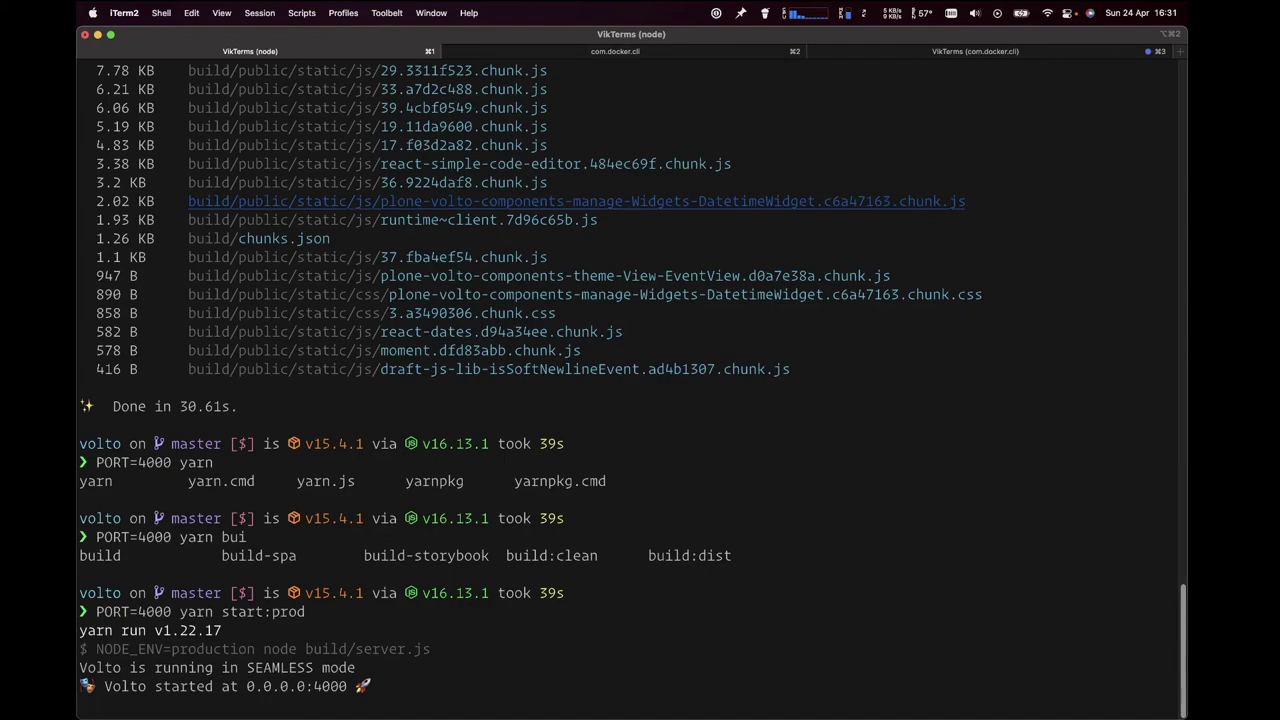
{"action": "key", "text": "super+Tab"}
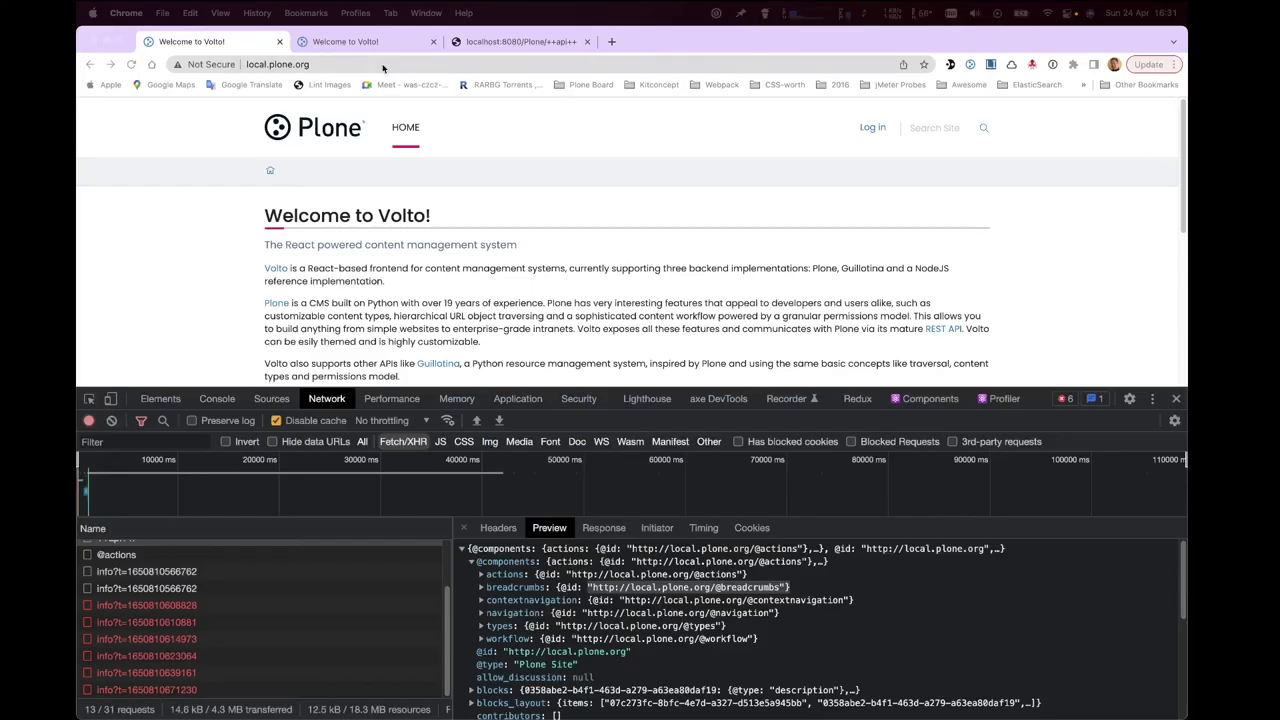
- In the second tab, reload localhost:3000, then change the address to localhost:4000
{"action": "left_click", "coordinate": [386, 42]}
{"action": "left_click", "coordinate": [322, 65]}
{"action": "key", "text": "Return"}
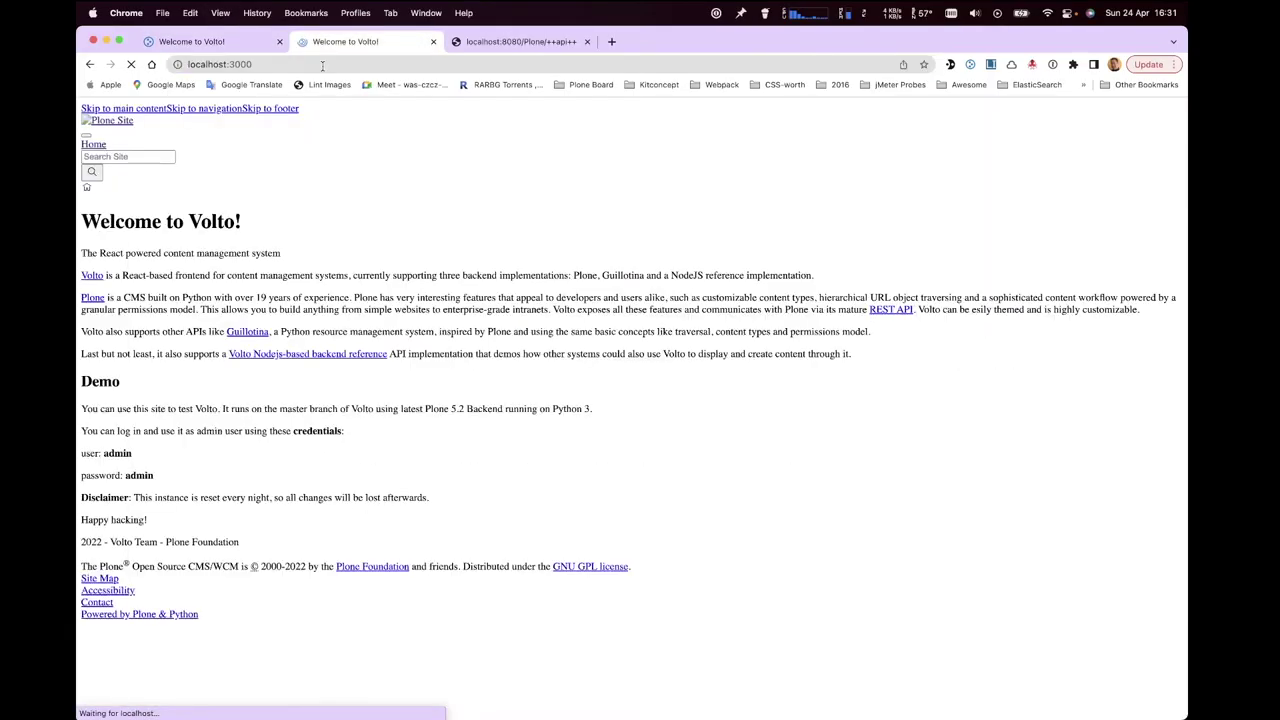
{"action": "left_click", "coordinate": [229, 64]}
{"action": "left_click", "coordinate": [229, 64]}
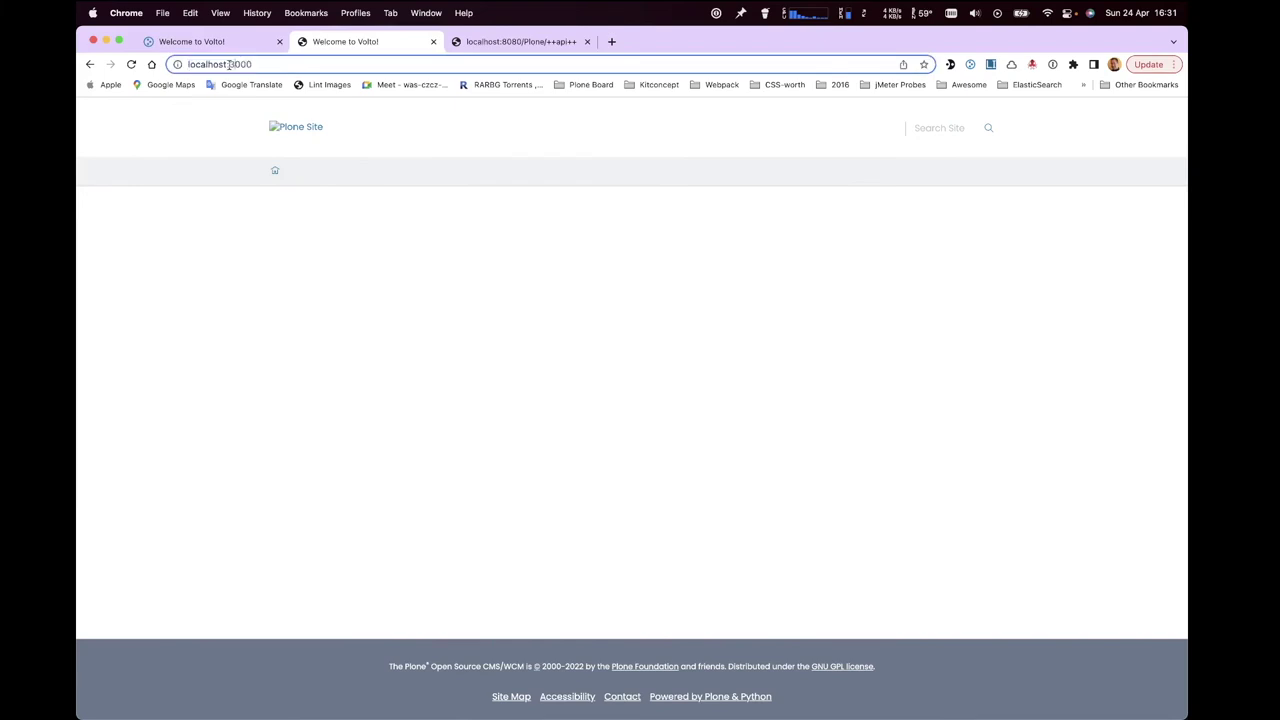
{"action": "left_click_drag", "start_coordinate": [229, 64], "coordinate": [287, 57]}
{"action": "type", "text": "4000"}
{"action": "key", "text": "Return"}
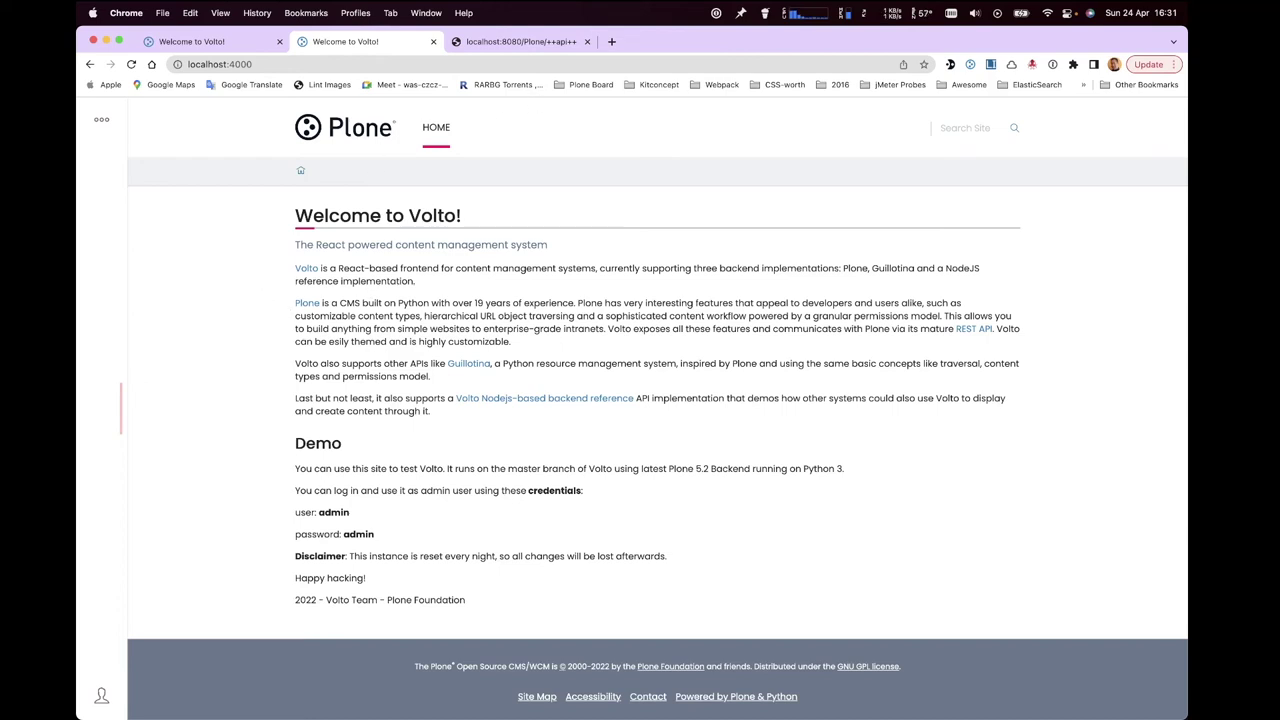
{"action": "key", "text": "super+Tab"}
- Change the frontend upstream port on line 7 from 3000 to 4000
{"action": "scroll", "coordinate": [575, 182], "scroll_direction": "up", "scroll_amount": 2}
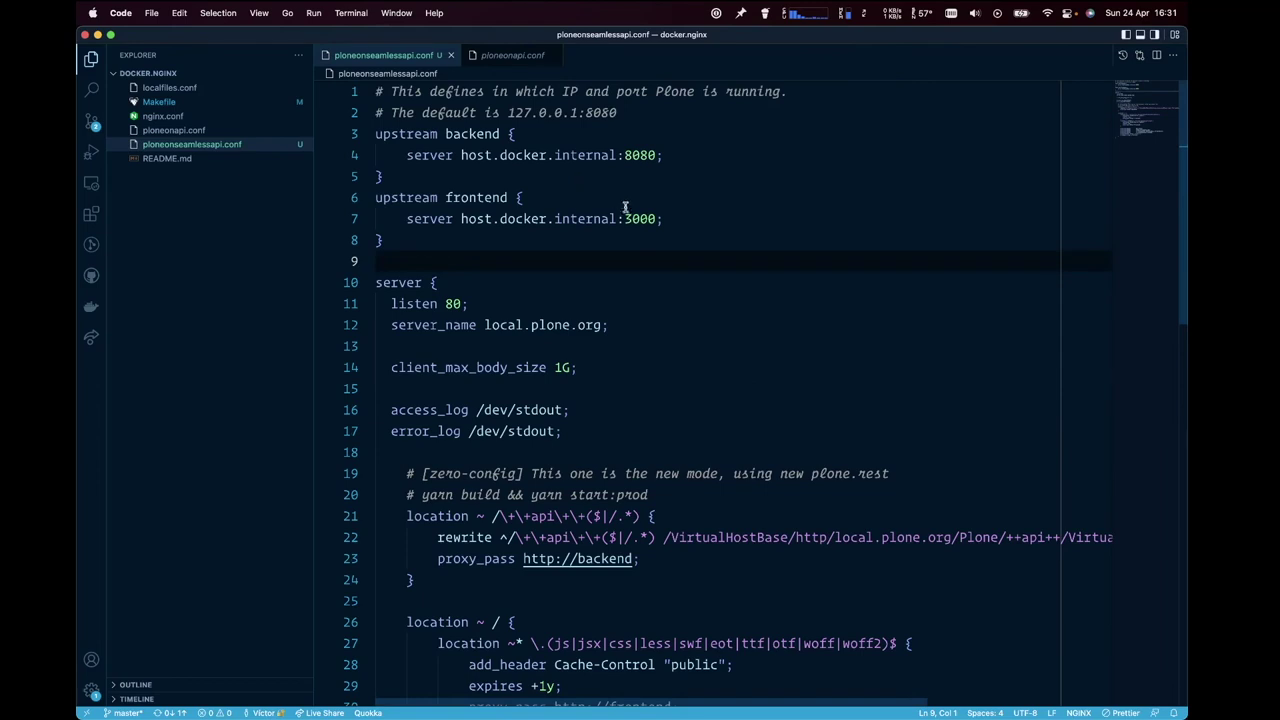
{"action": "double_click", "coordinate": [641, 219]}
{"action": "type", "text": "4000"}
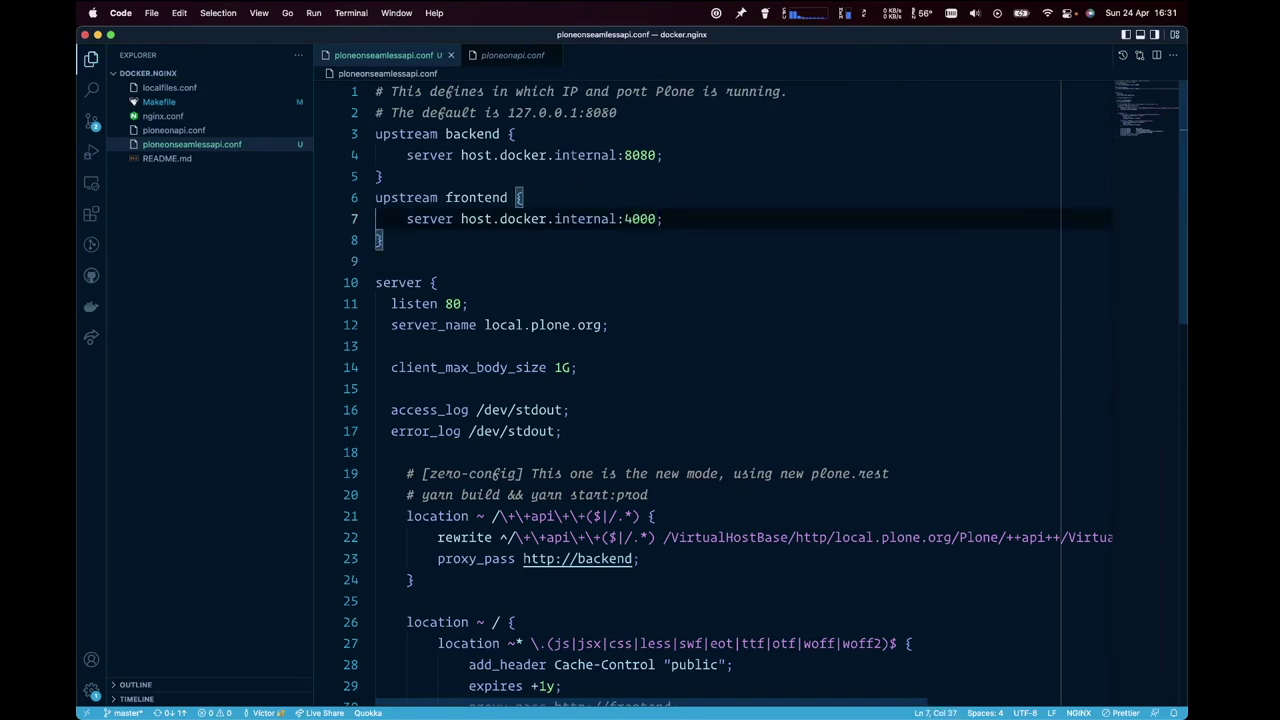
{"action": "left_click", "coordinate": [659, 237]}
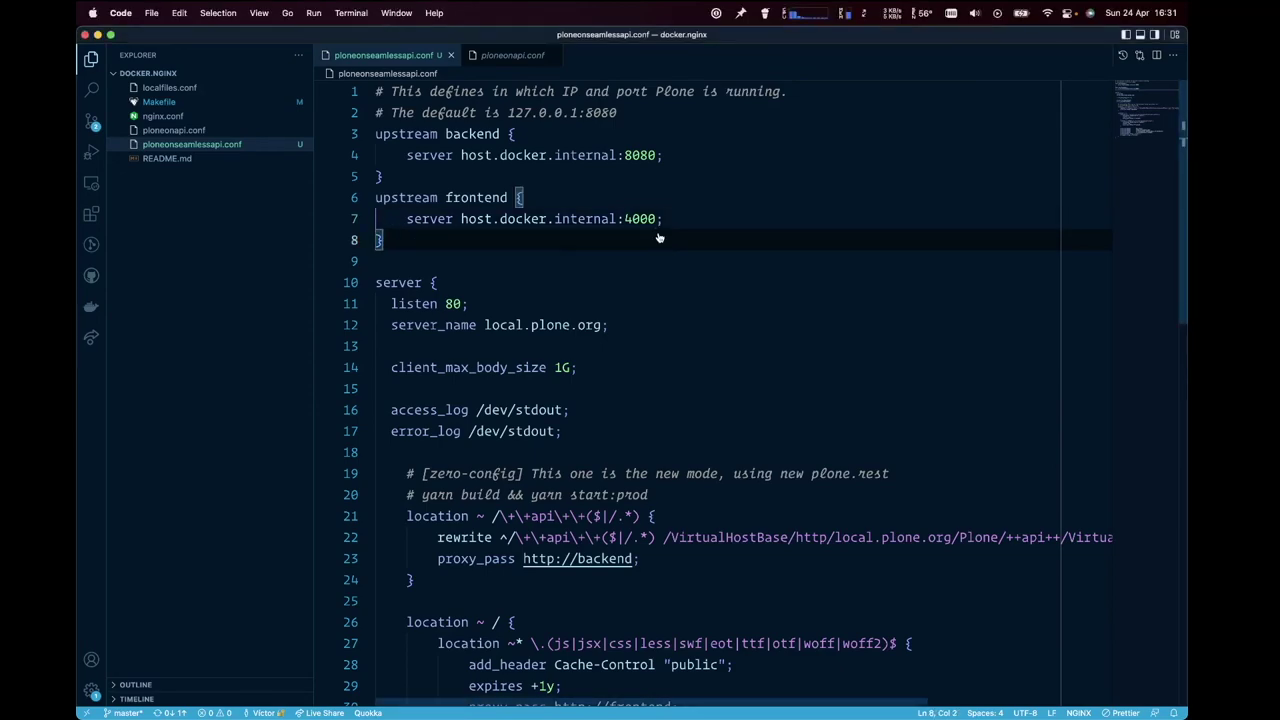
{"action": "key", "text": "super+Tab"}
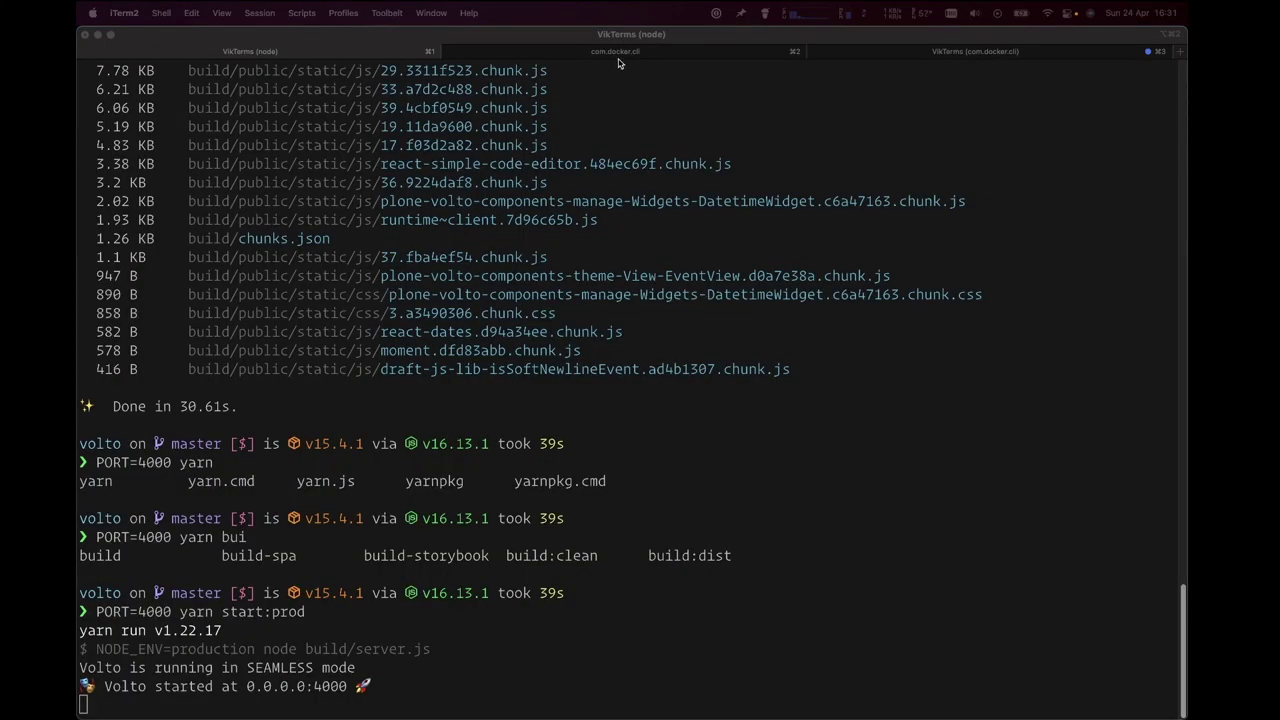
- Stop the nginx container with Ctrl+C and relaunch it via make runonseamless
{"action": "left_click", "coordinate": [705, 60]}
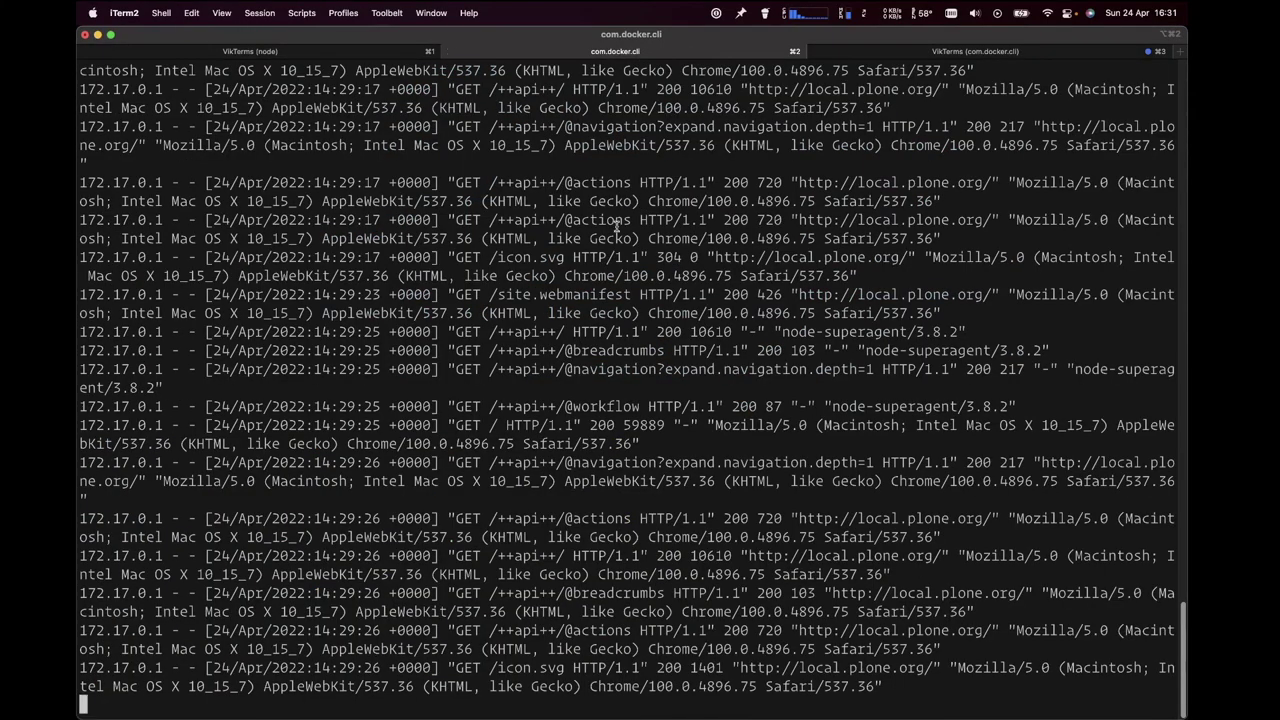
{"action": "key", "text": "ctrl+c"}
{"action": "key", "text": "Up"}
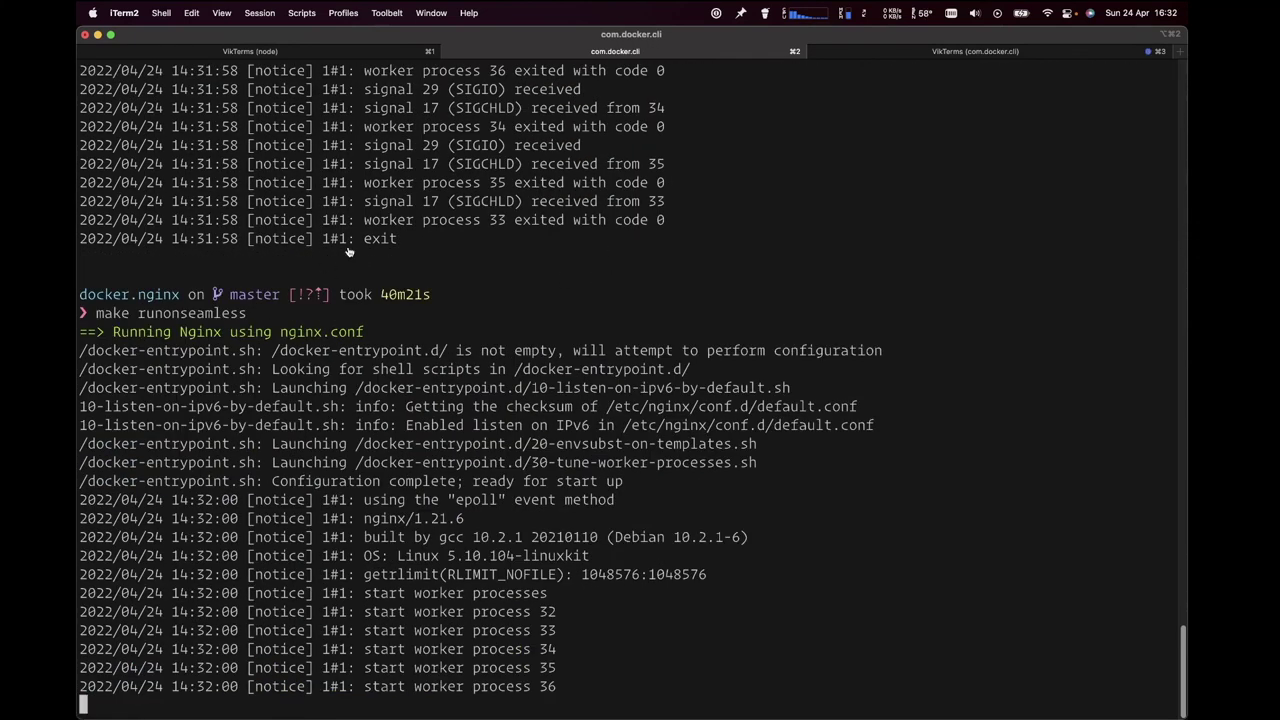
{"action": "key", "text": "super+Tab"}
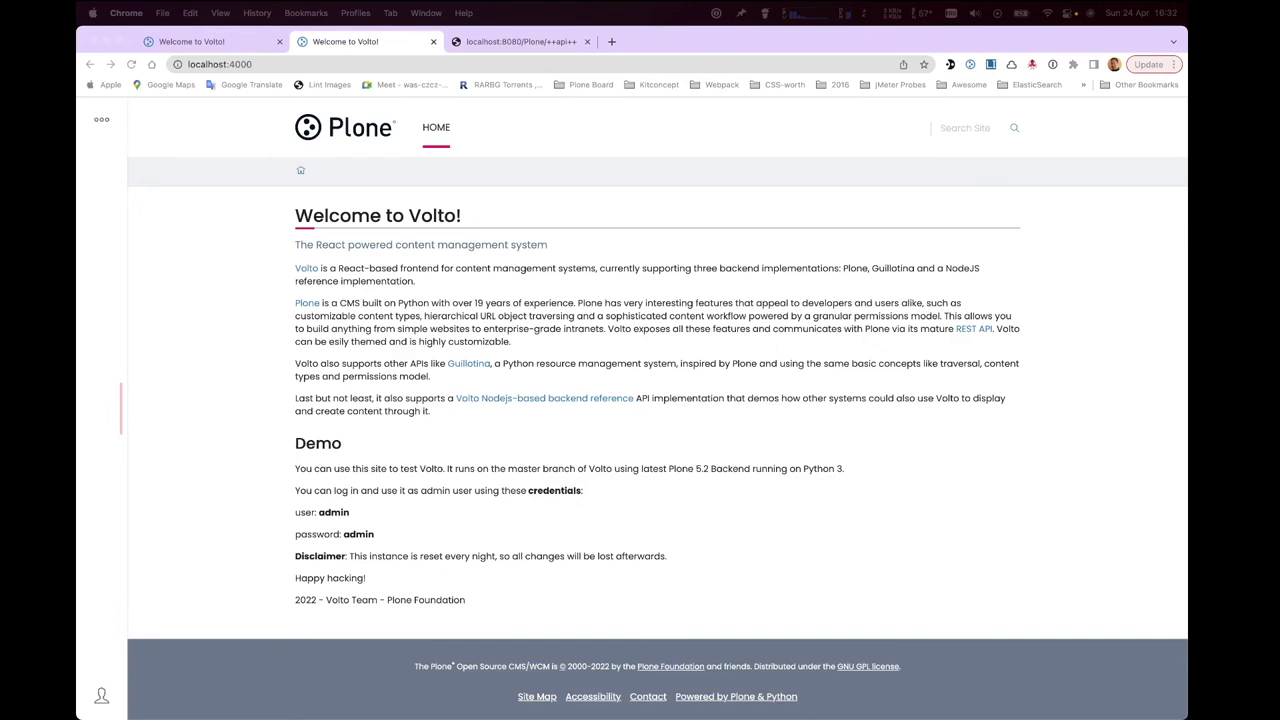
{"action": "left_click", "coordinate": [188, 41]}
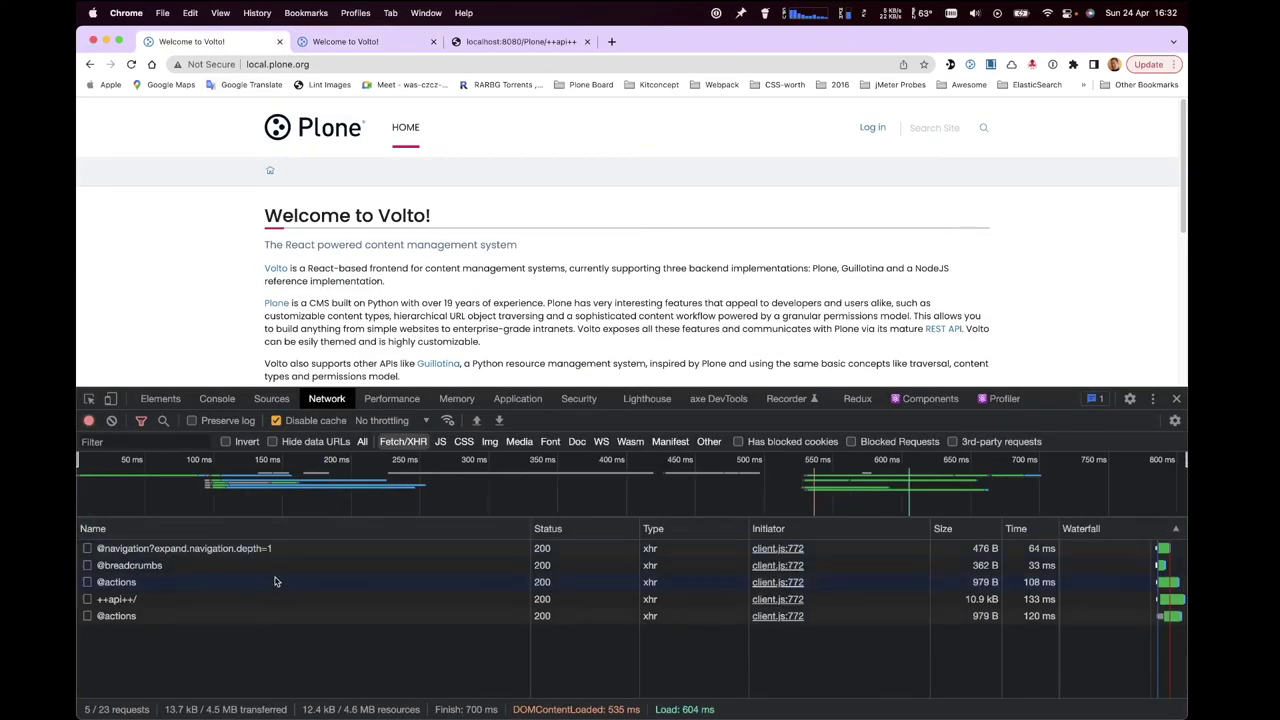
{"action": "left_click", "coordinate": [281, 579]}
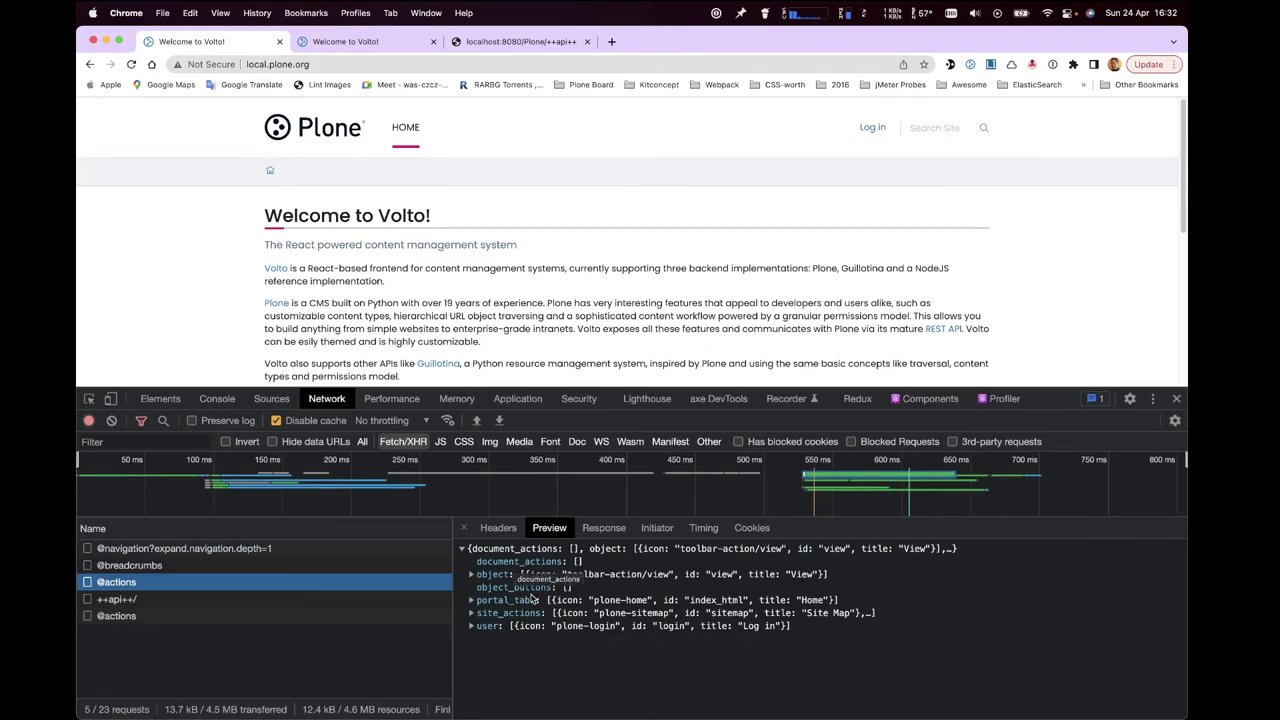
{"action": "key", "text": "super+Tab"}
{"action": "left_click", "coordinate": [219, 188]}
{"action": "key", "text": "super+Tab"}
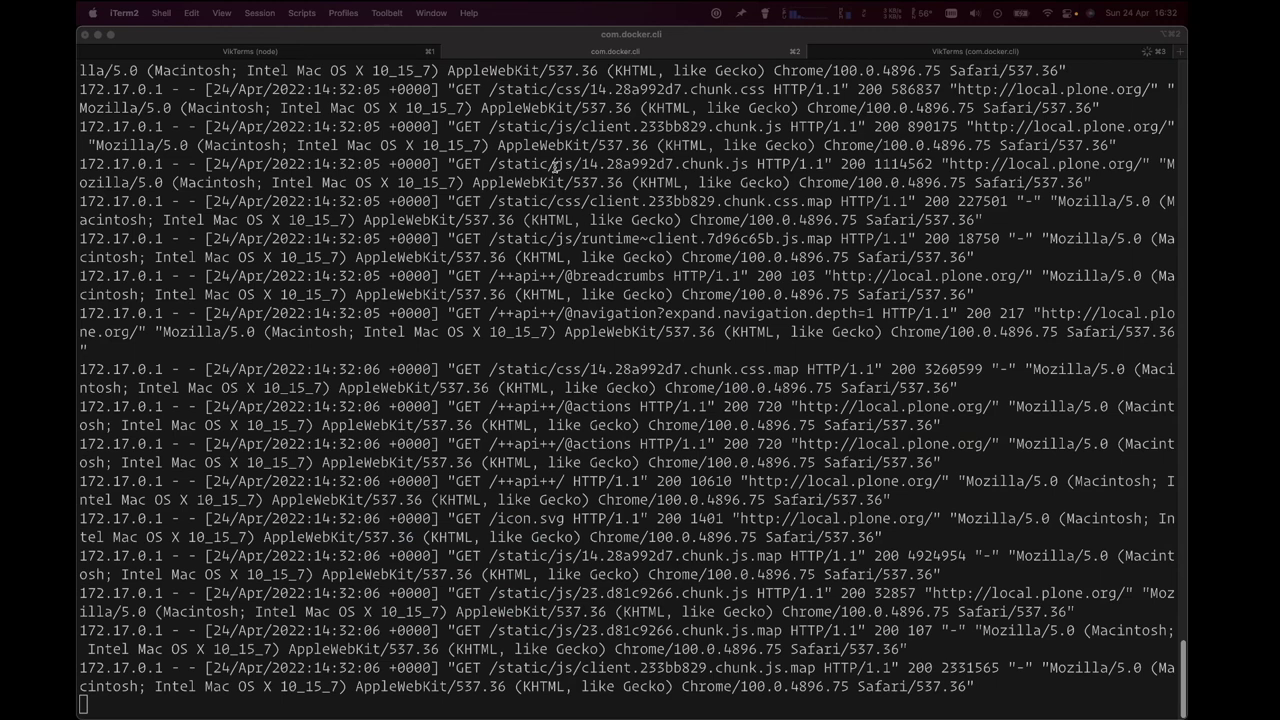
- Stop the production Volto server with Ctrl+C and recall its start command
{"action": "left_click", "coordinate": [379, 56]}
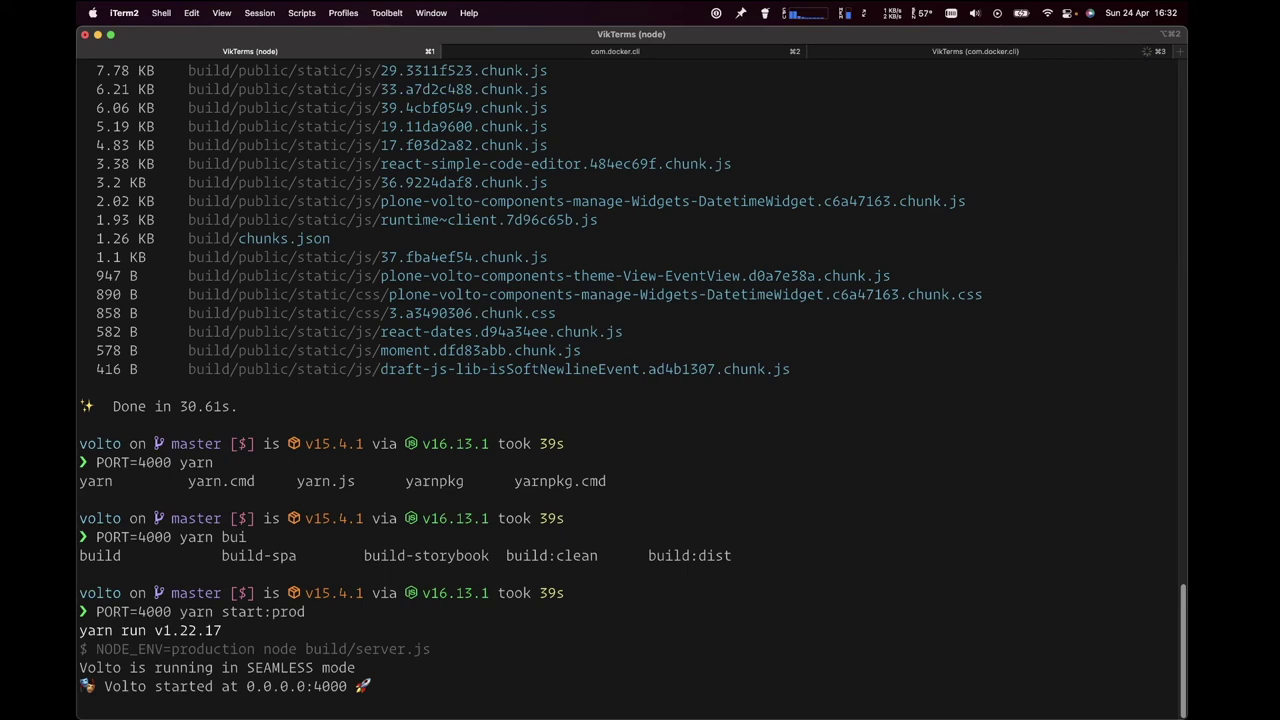
{"action": "key", "text": "super+Tab"}
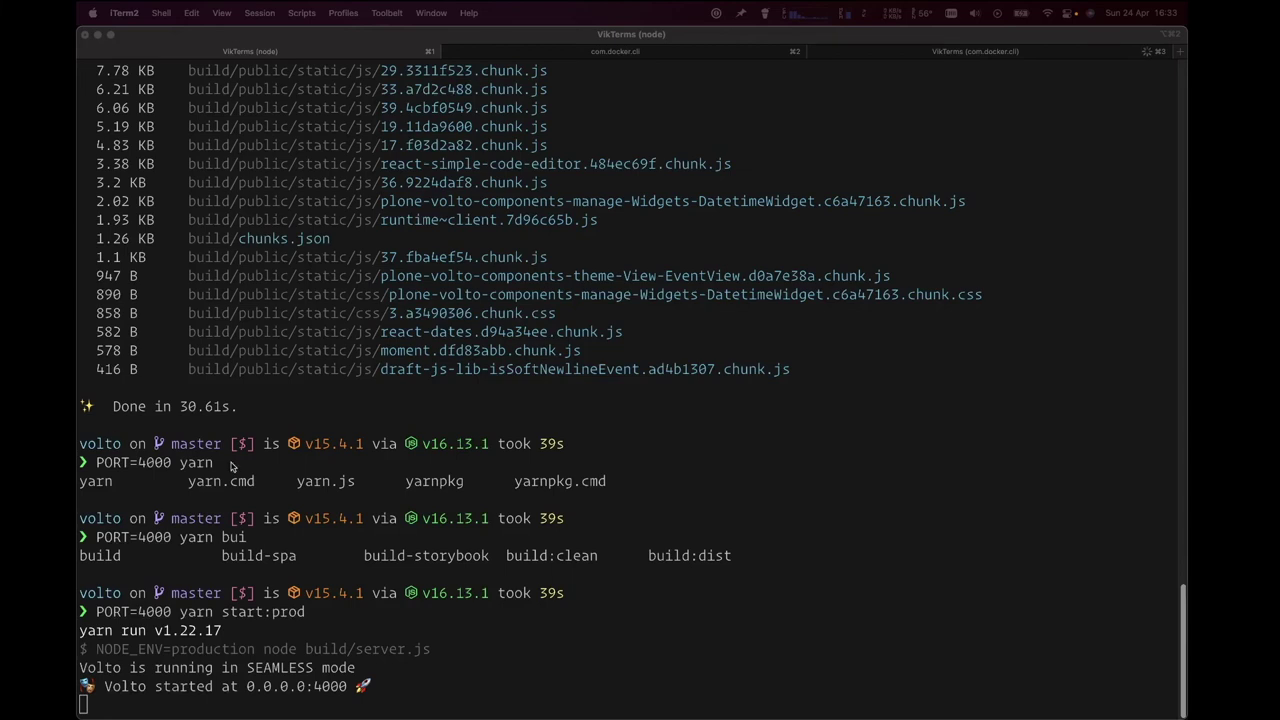
{"action": "left_click", "coordinate": [371, 554]}
{"action": "key", "text": "ctrl+c"}
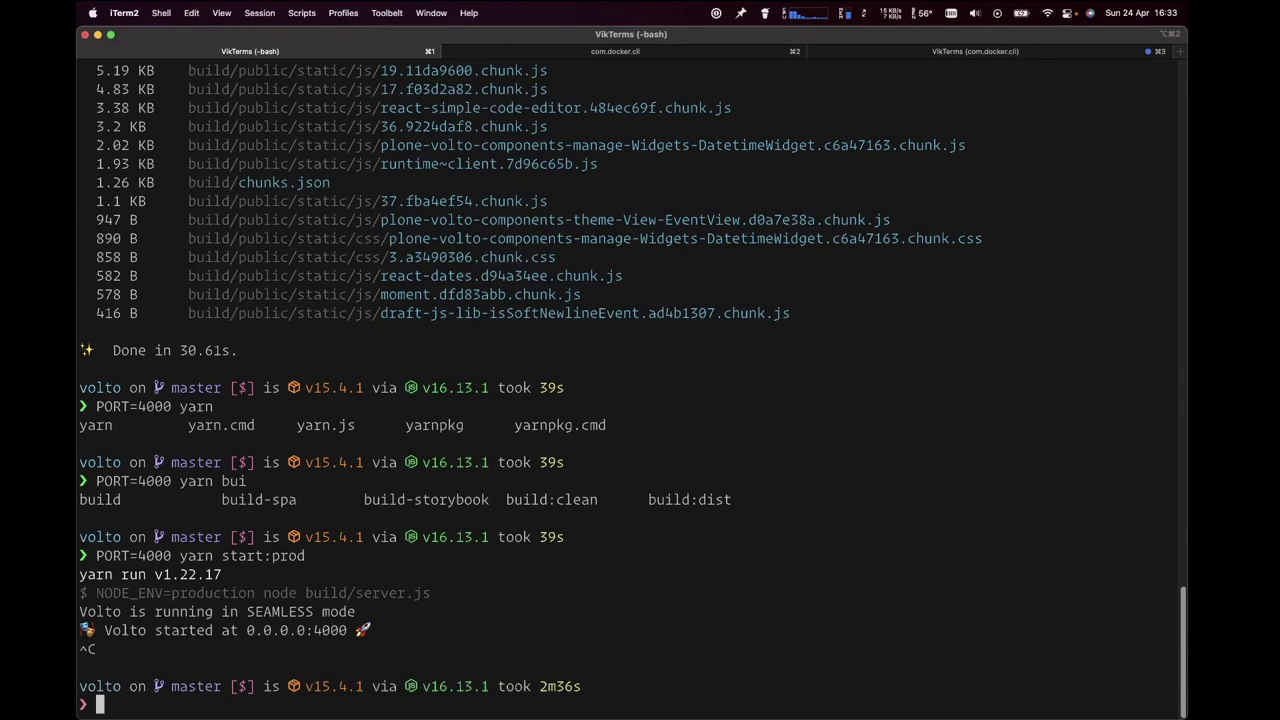
{"action": "key", "text": "Up"}
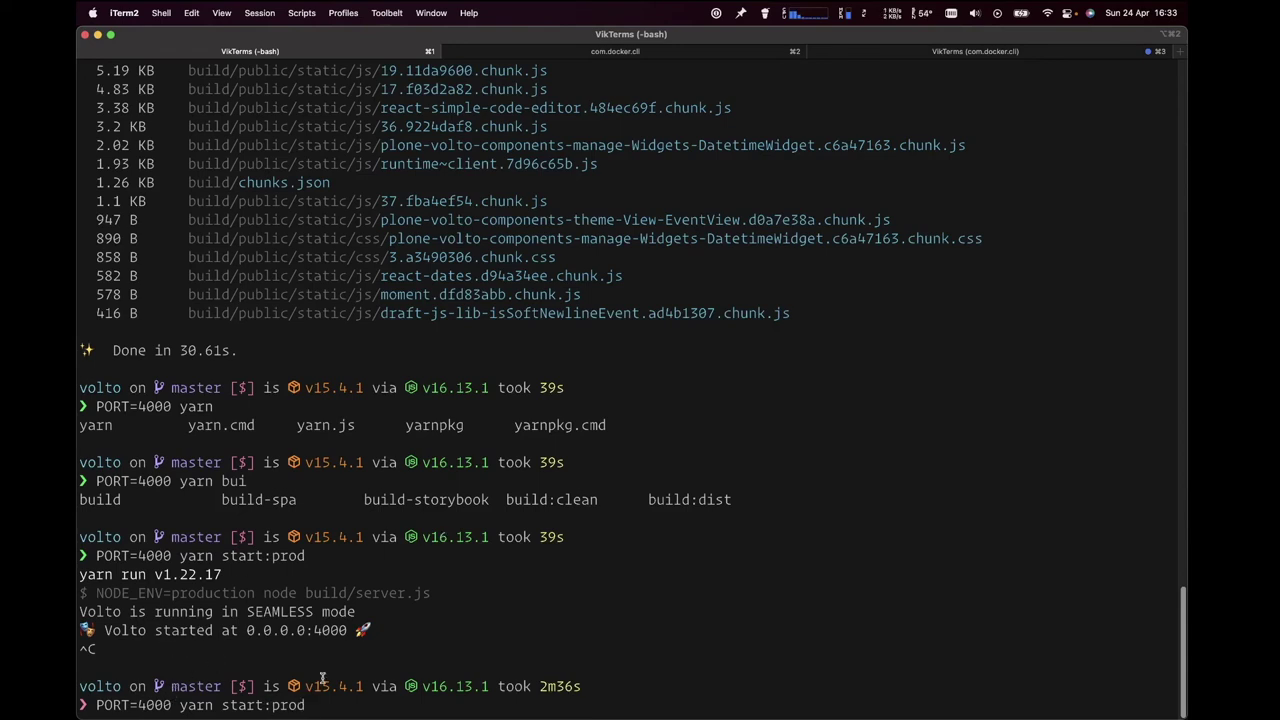
- Stop the nginx container in its log terminal with Ctrl+C
{"action": "left_click", "coordinate": [622, 54]}
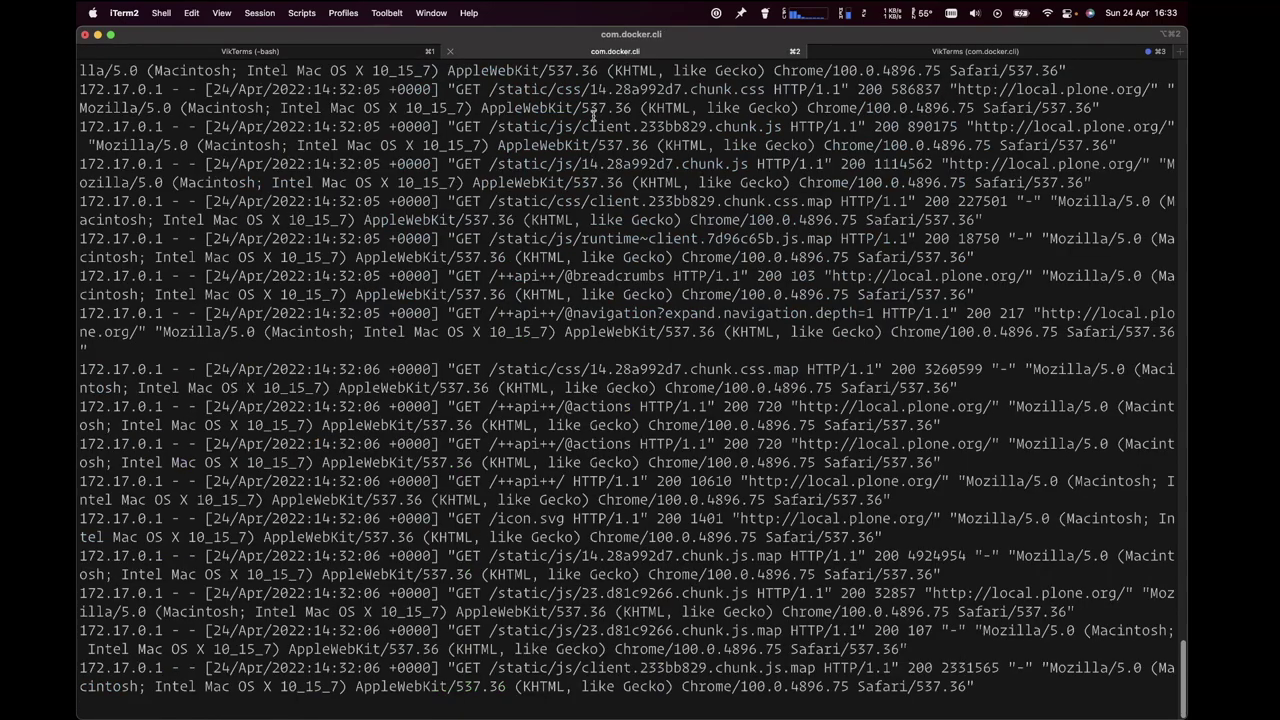
{"action": "key", "text": "ctrl+c"}
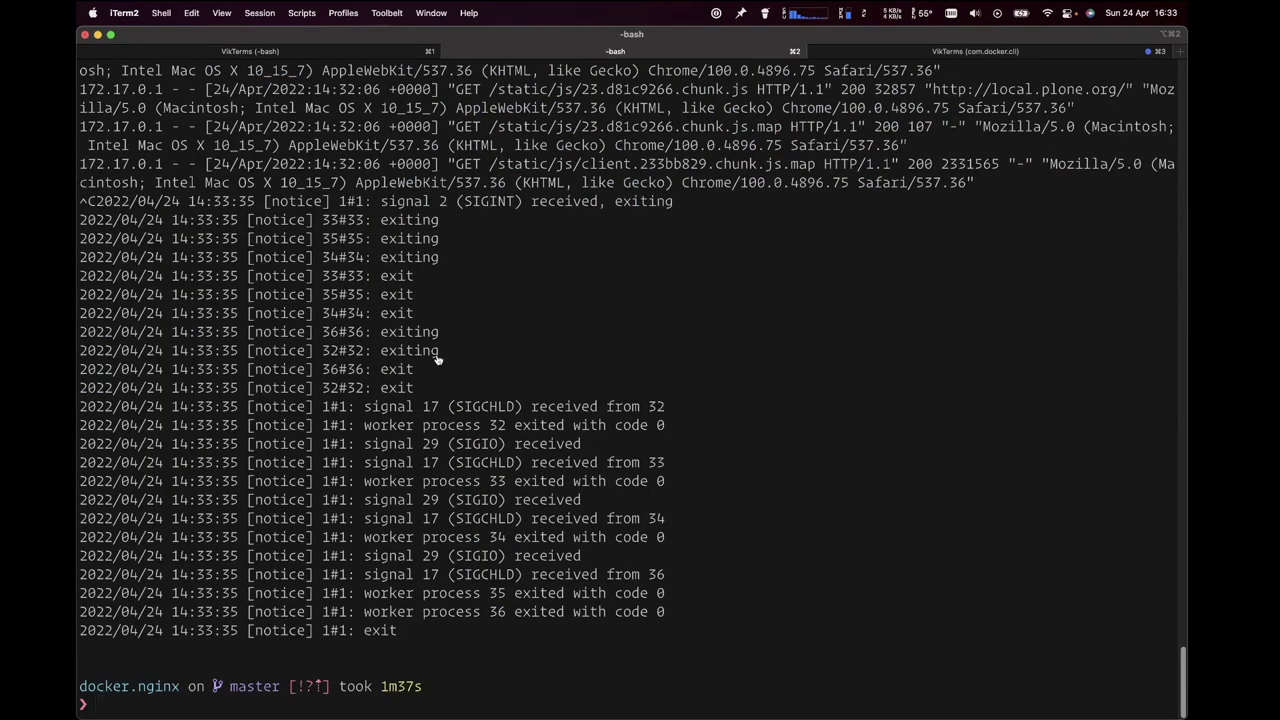
{"action": "key", "text": "super+Tab"}
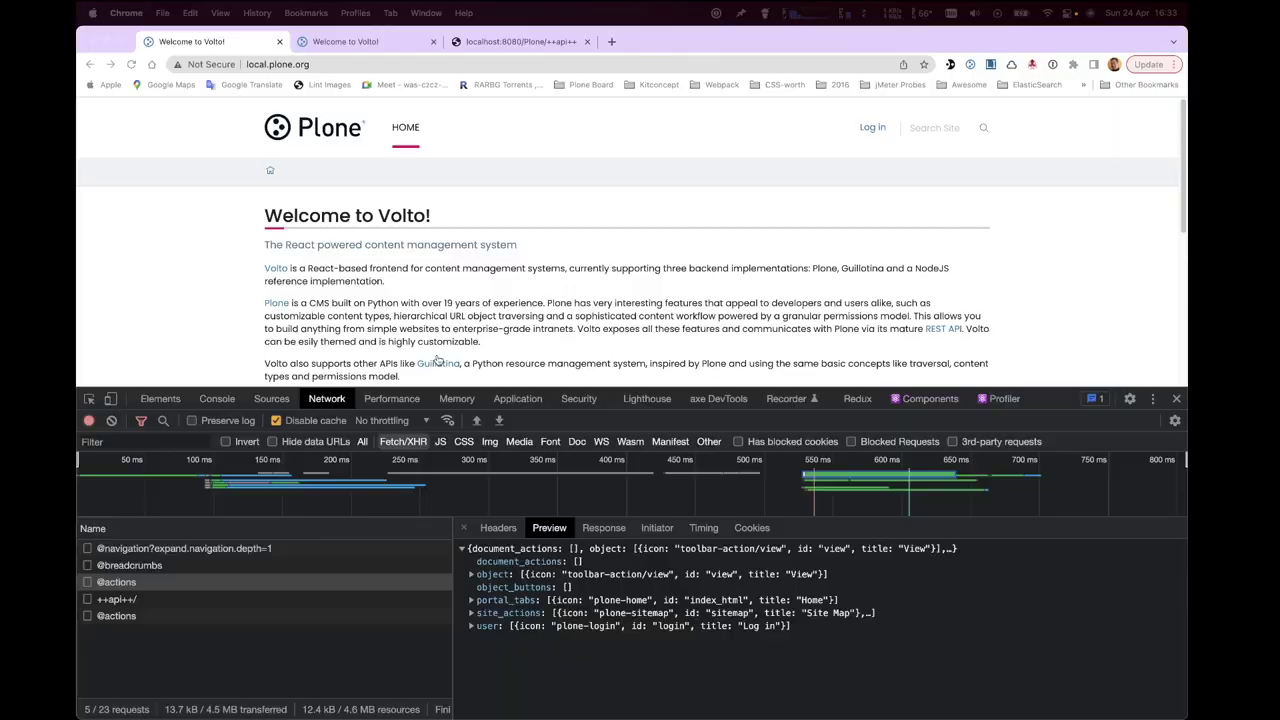
{"action": "key", "text": "super+Tab"}
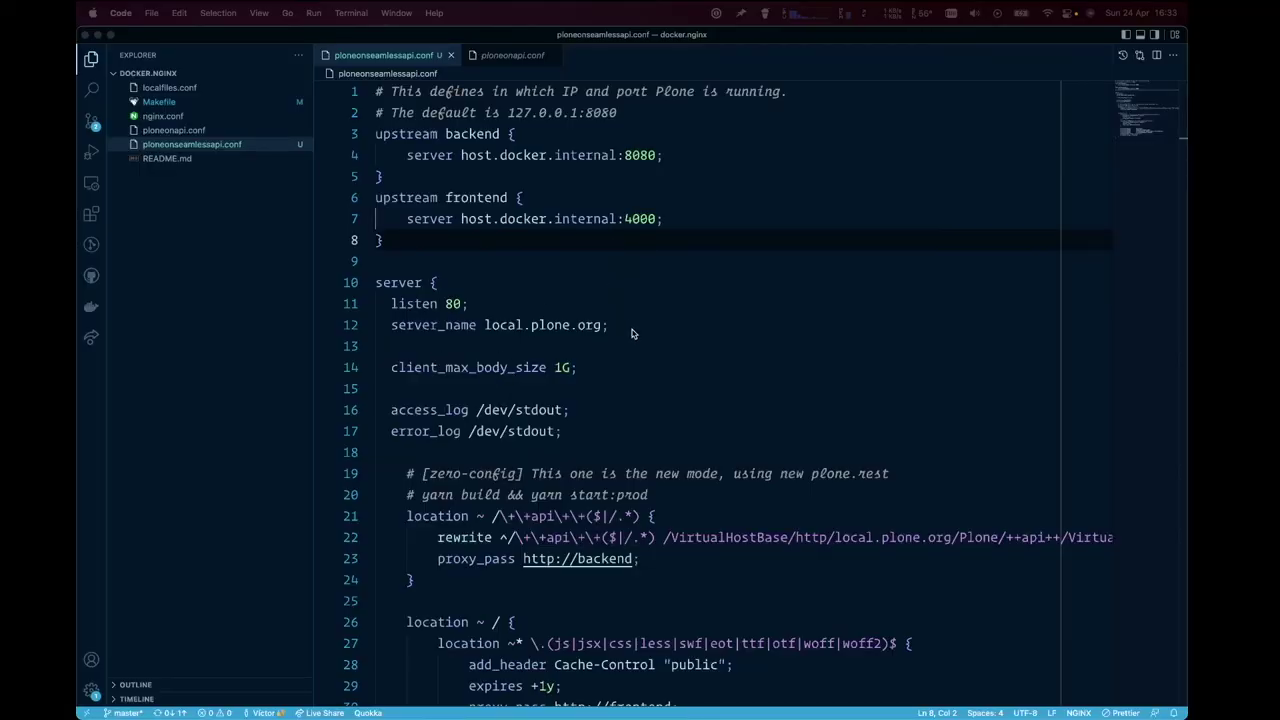
- Add local.kitconcept.io to server_name, correcting the kitconcetp typo
{"action": "scroll", "coordinate": [605, 472], "scroll_direction": "down", "scroll_amount": 2}
{"action": "scroll", "coordinate": [600, 471], "scroll_direction": "right", "scroll_amount": 1}
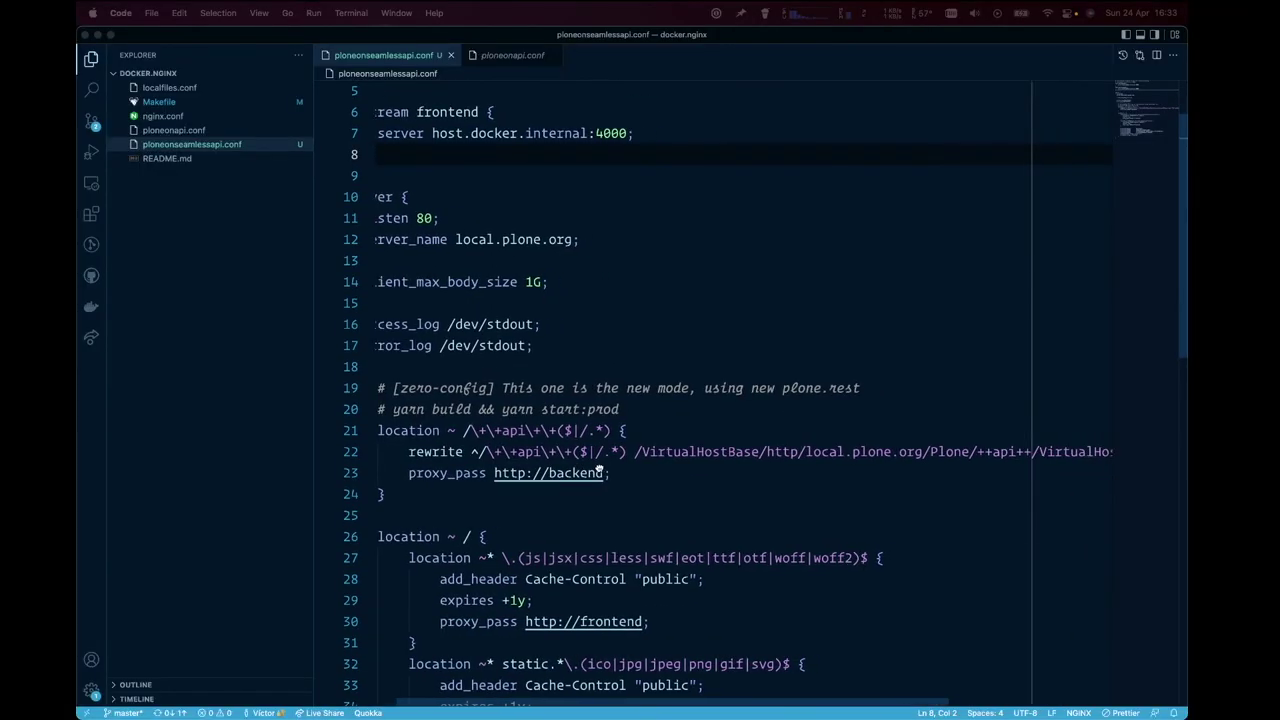
{"action": "scroll", "coordinate": [600, 471], "scroll_direction": "right", "scroll_amount": 1}
{"action": "scroll", "coordinate": [650, 475], "scroll_direction": "left", "scroll_amount": 3}
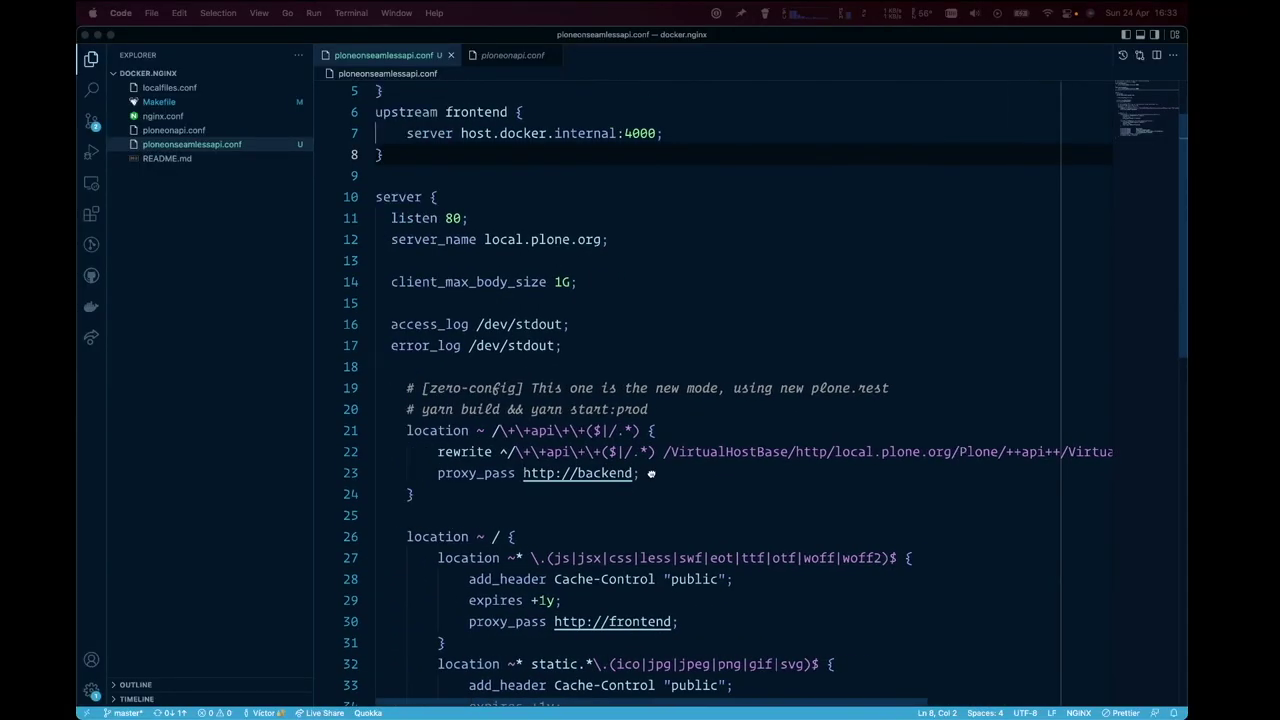
{"action": "double_click", "coordinate": [548, 241]}
{"action": "type", "text": "kitc"}
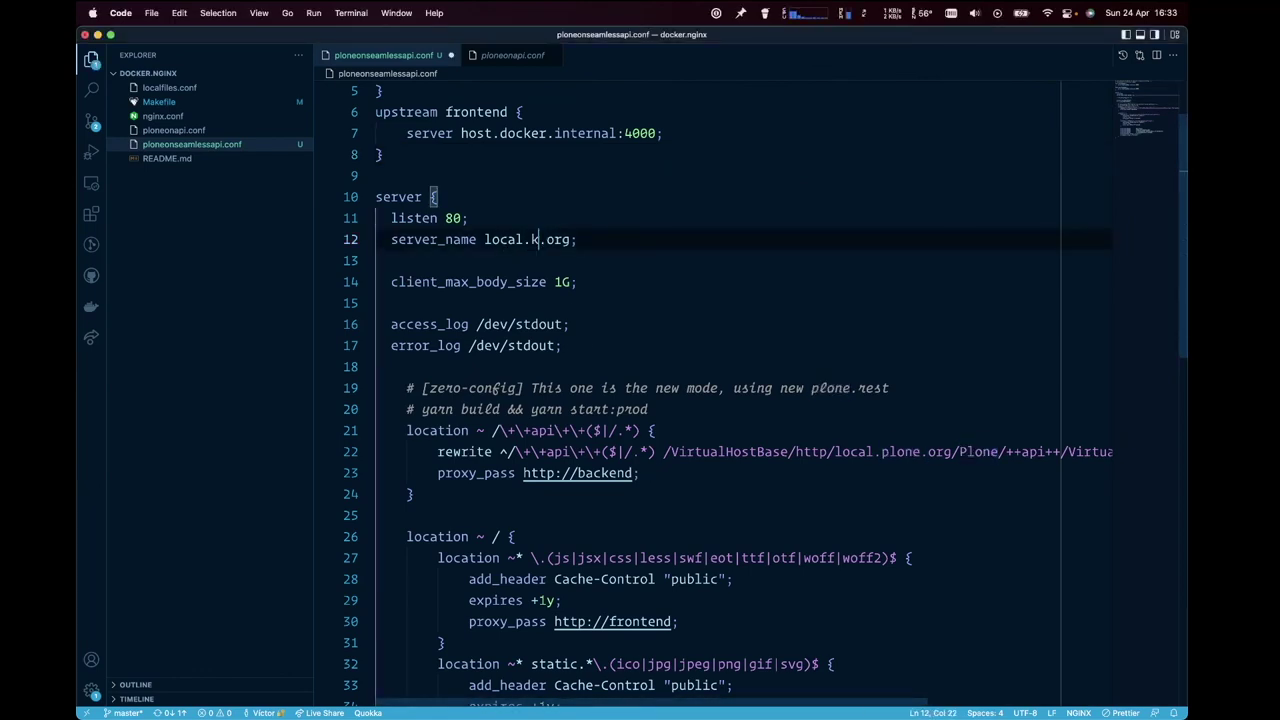
{"action": "type", "text": "oncetp.io"}
{"action": "key", "text": "Escape"}
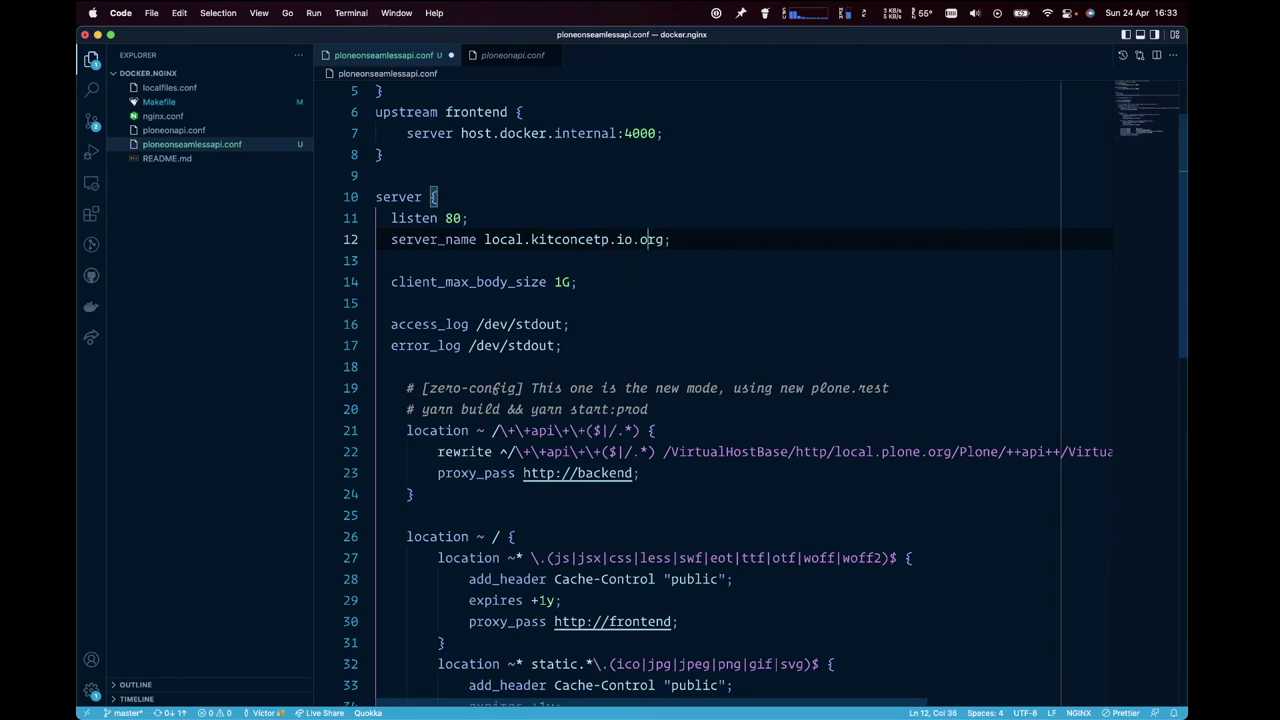
{"action": "key", "text": "Delete"}
{"action": "key", "text": "Delete"}
{"action": "key", "text": "Delete"}
{"action": "key", "text": "Delete"}
{"action": "left_click_drag", "start_coordinate": [485, 240], "coordinate": [637, 239]}
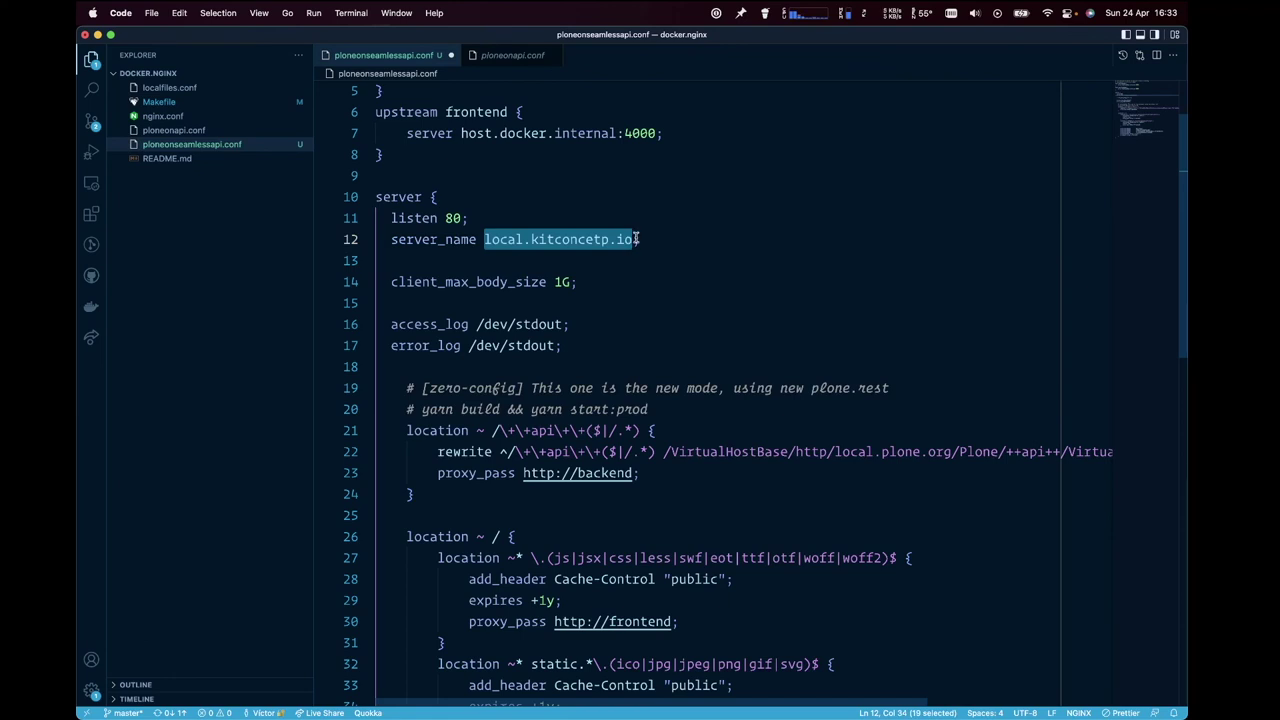
{"action": "double_click", "coordinate": [597, 240]}
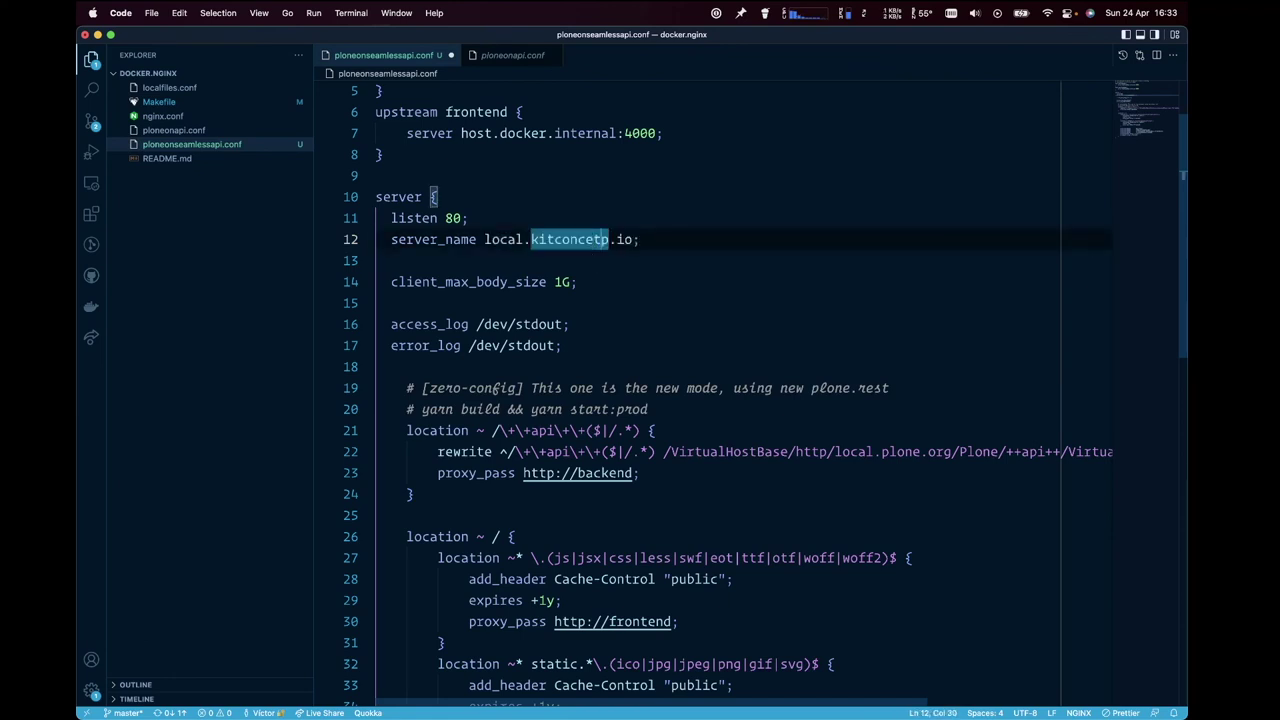
{"action": "type", "text": "kitconcept"}
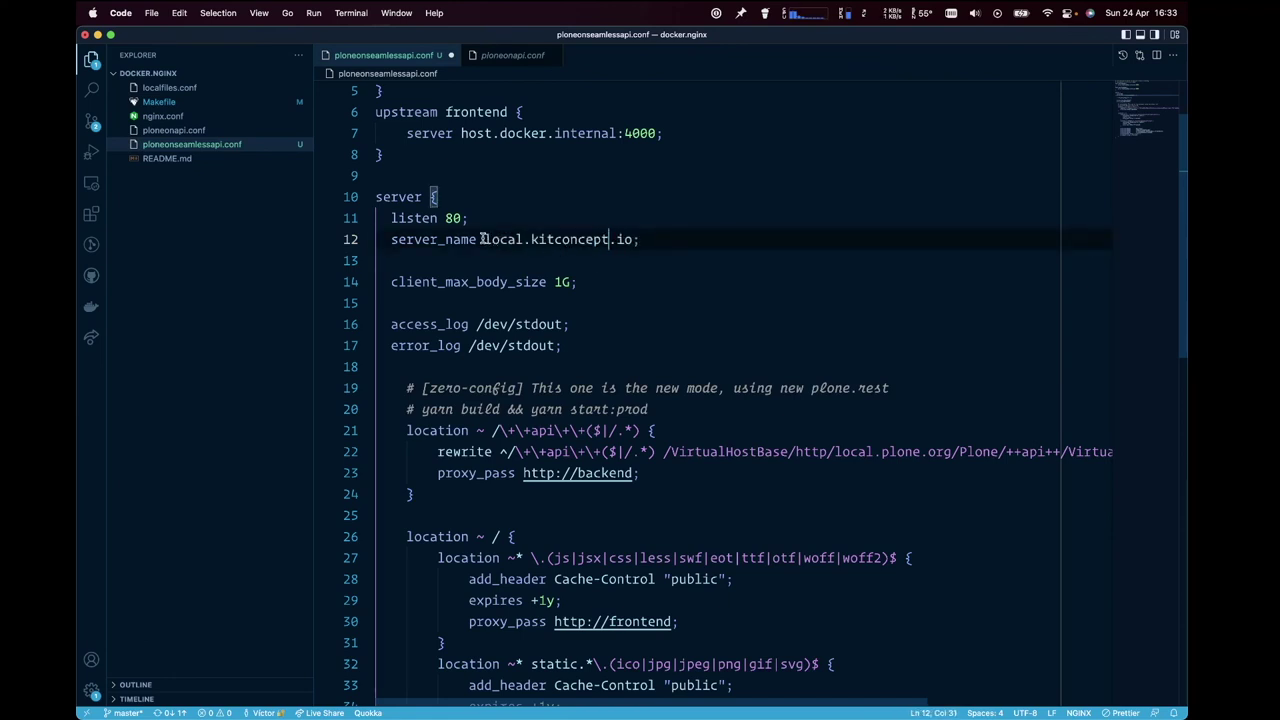
- Replace local.plone.org with local.kitconcept.io in the ++api++ rewrite URL and save the config
{"action": "left_click_drag", "start_coordinate": [482, 239], "coordinate": [634, 240]}
{"action": "key", "text": "super+c"}
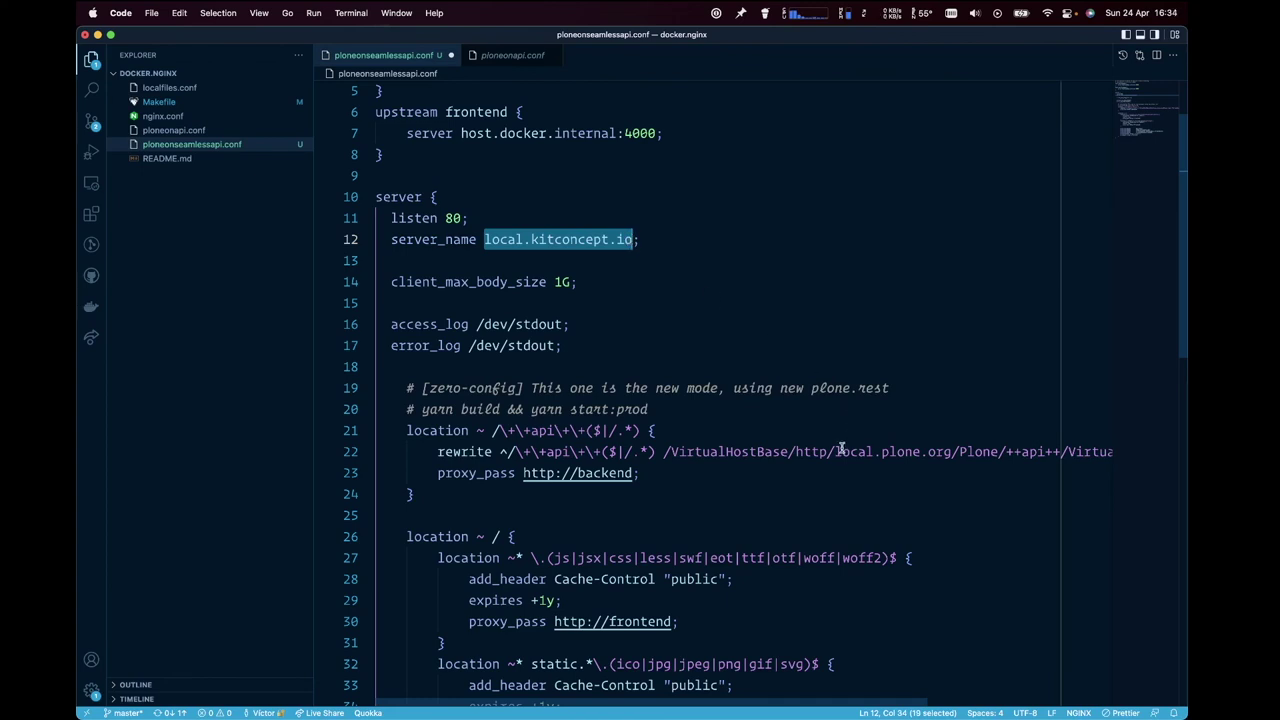
{"action": "left_click_drag", "start_coordinate": [836, 451], "coordinate": [949, 465]}
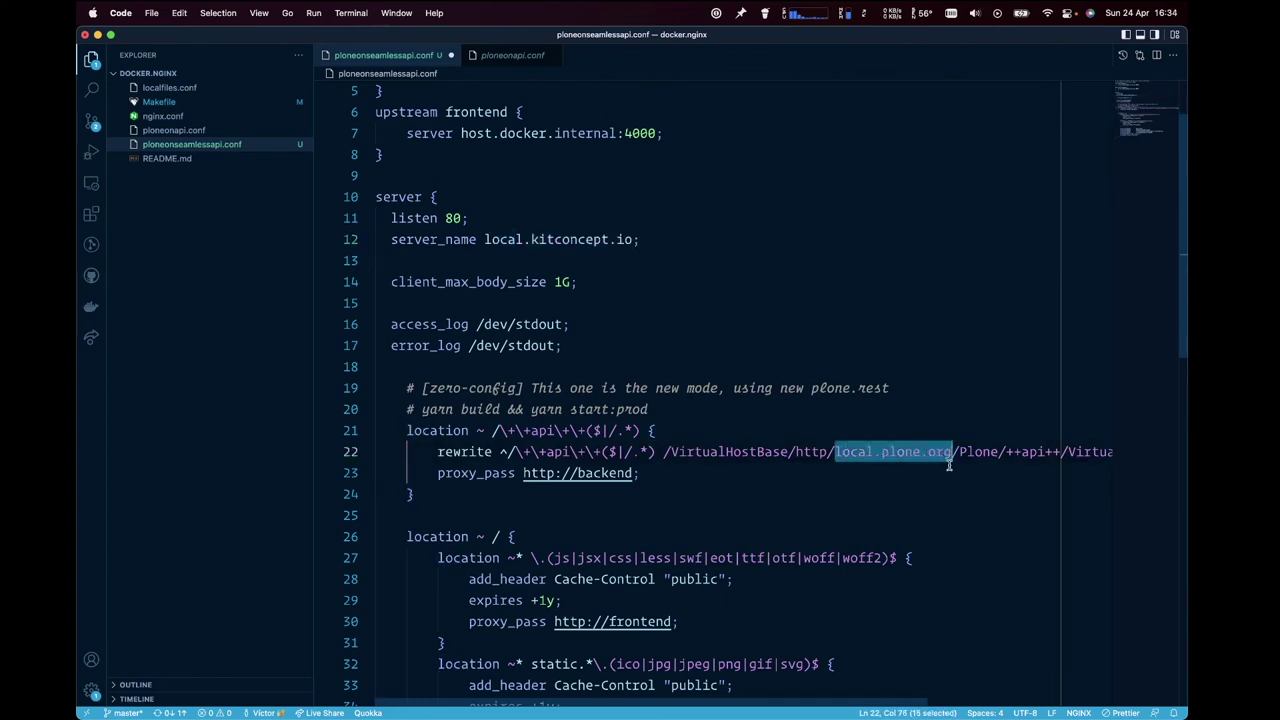
{"action": "key", "text": "super+v"}
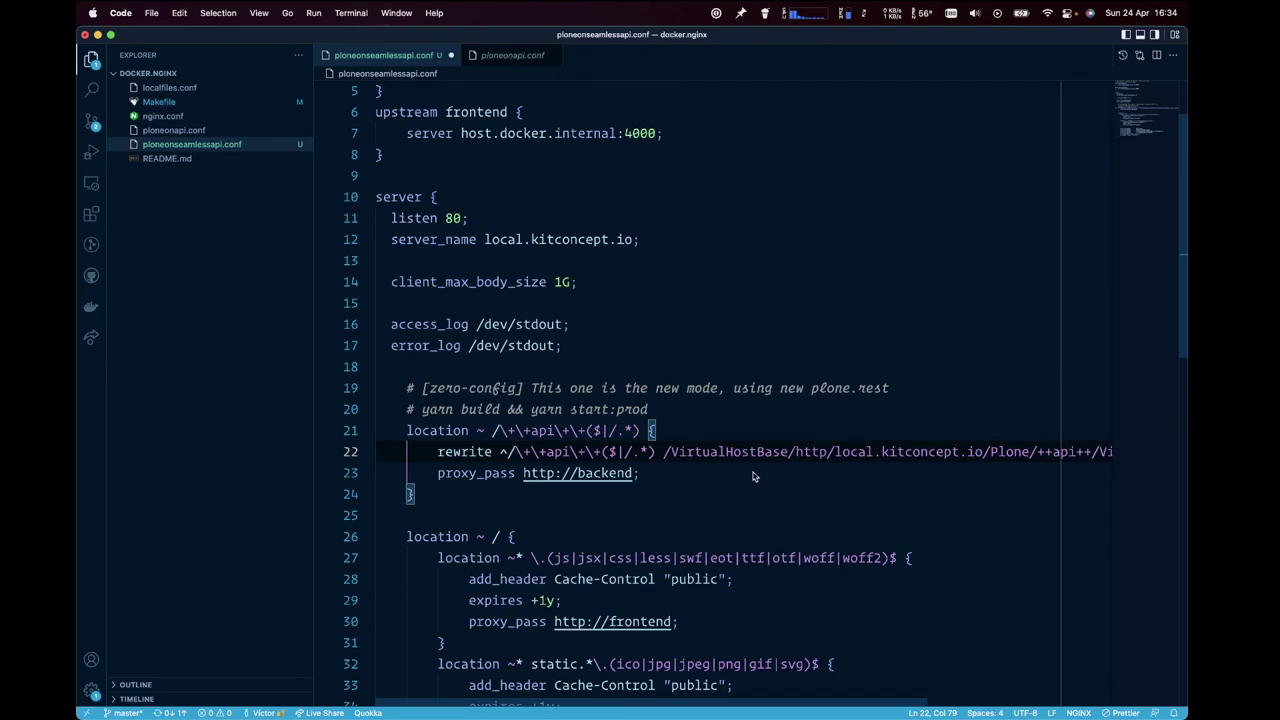
{"action": "key", "text": "super+z"}
{"action": "key", "text": "super+z"}
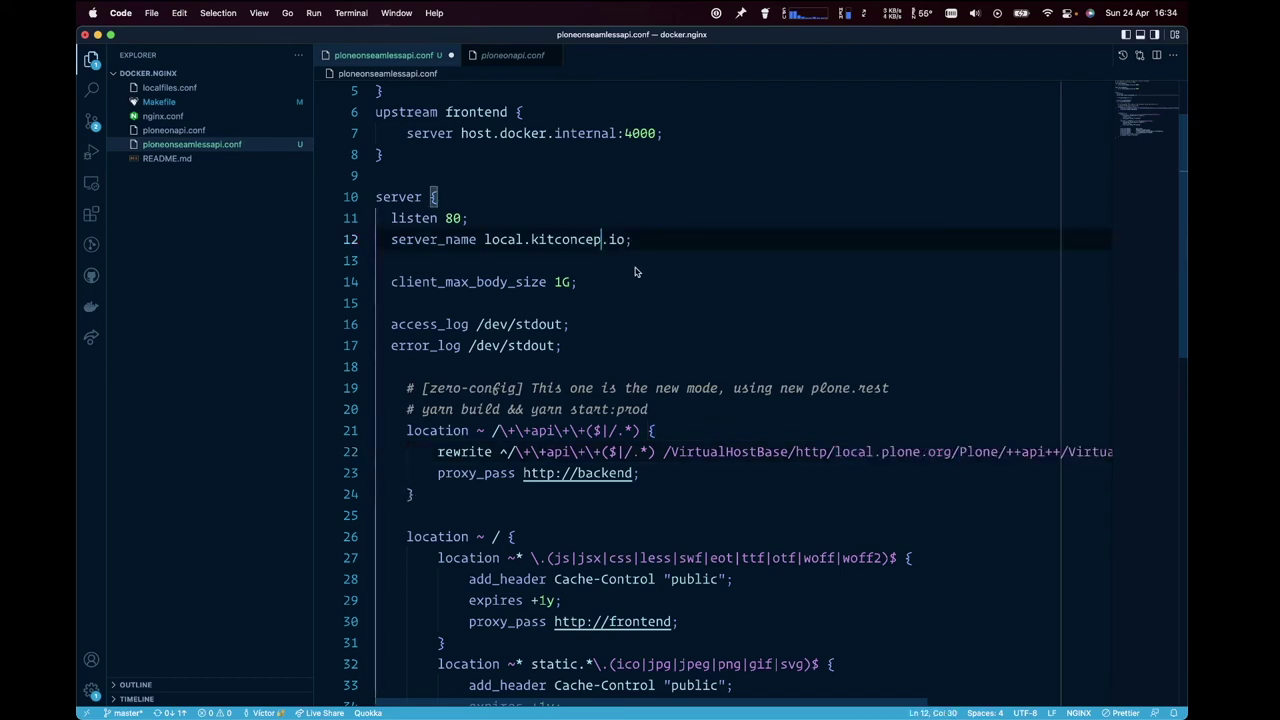
{"action": "key", "text": "super+z"}
{"action": "key", "text": "super+z"}
{"action": "key", "text": "super+z"}
{"action": "key", "text": "super+z"}
{"action": "key", "text": "super+z"}
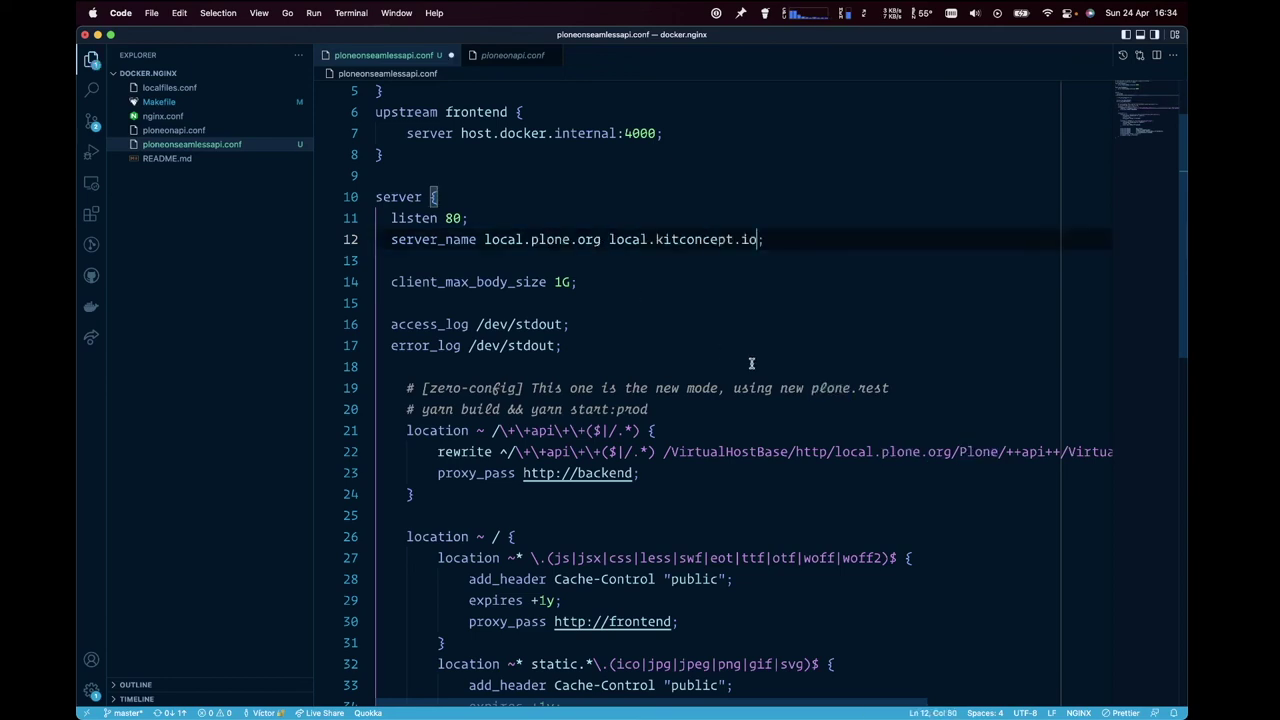
{"action": "left_click_drag", "start_coordinate": [834, 452], "coordinate": [952, 452]}
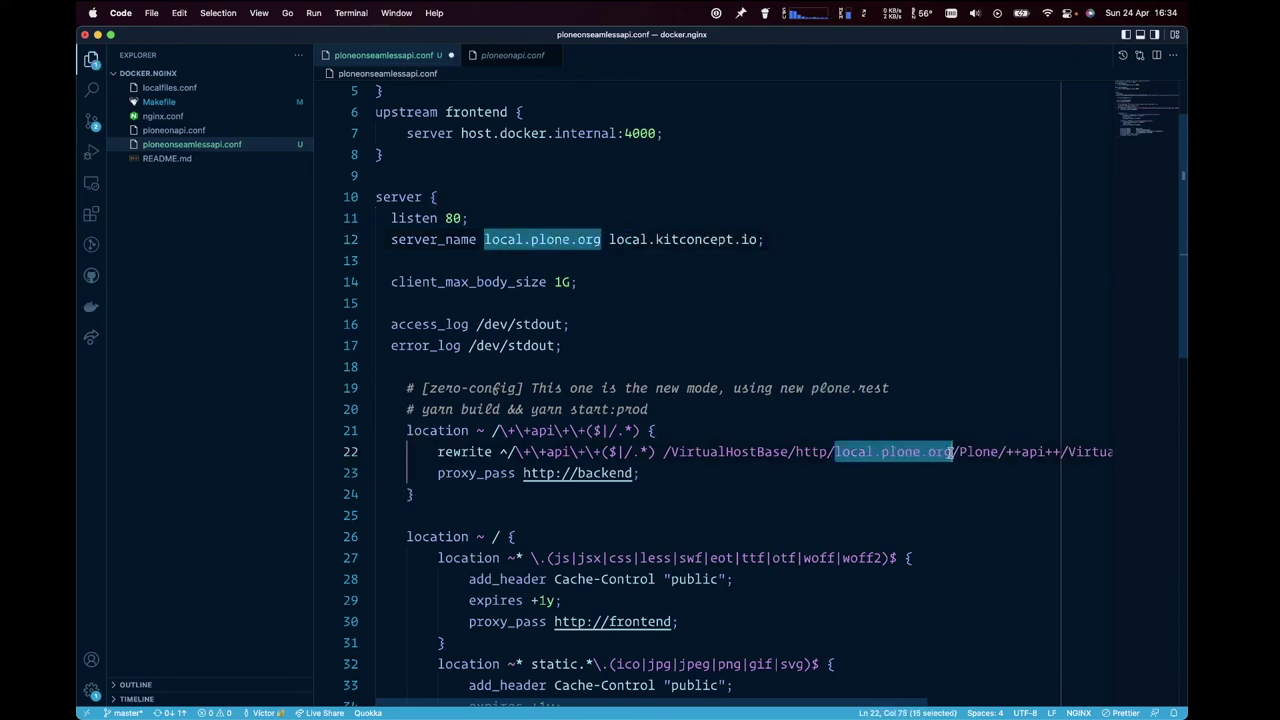
{"action": "key", "text": "super+v"}
{"action": "key", "text": "super+s"}
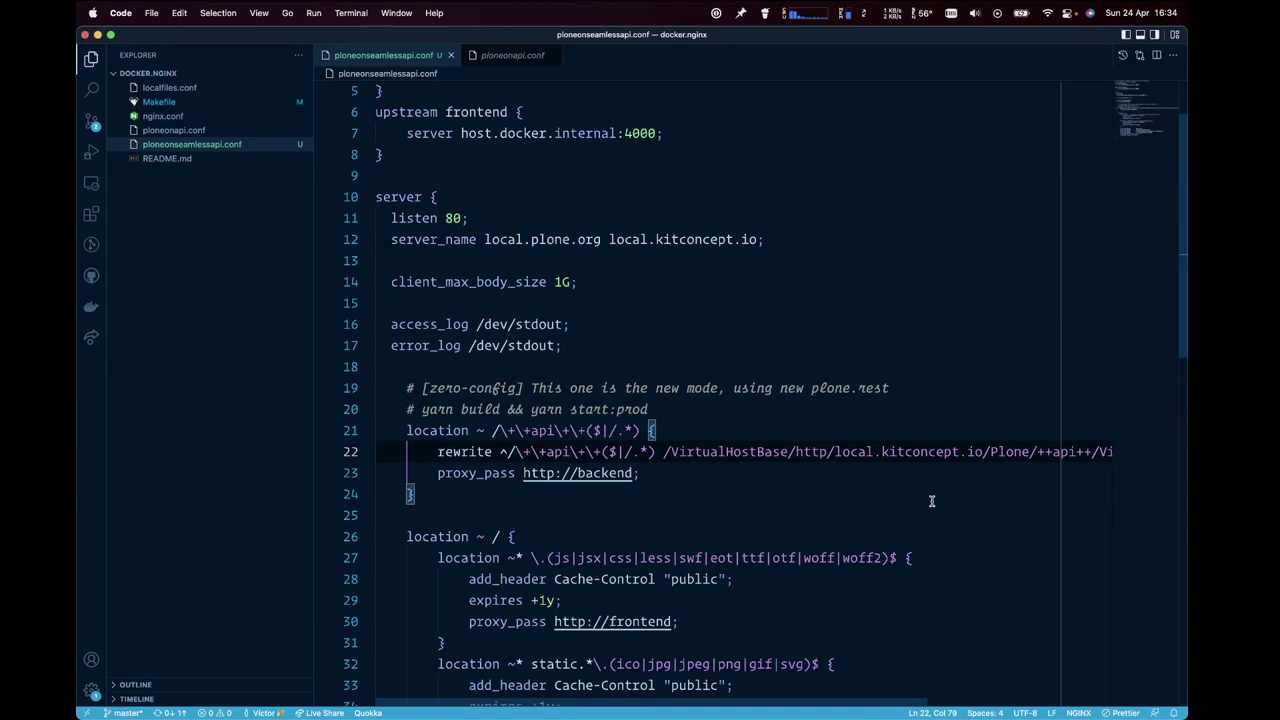
{"action": "key", "text": "super+Tab"}
{"action": "left_click", "coordinate": [802, 329]}
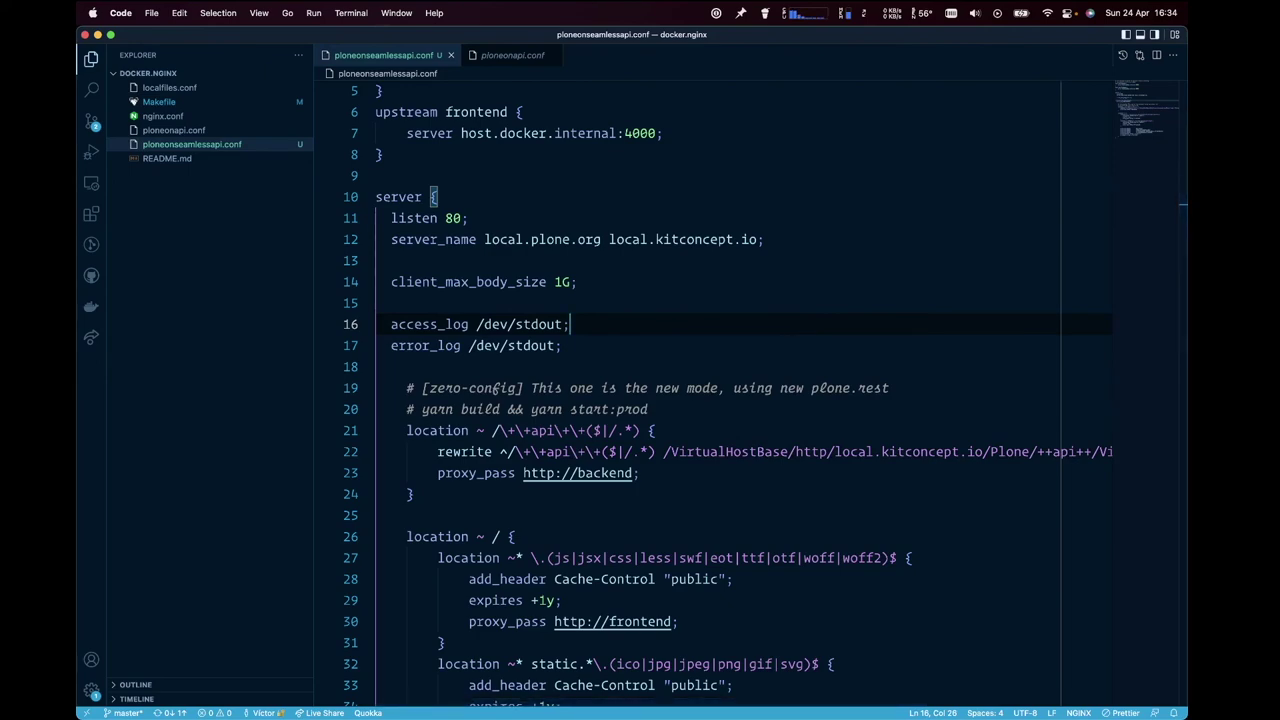
{"action": "key", "text": "super+Tab"}
- Restart nginx with make runonseamless
{"action": "type", "text": "make run"}
{"action": "key", "text": "Tab"}
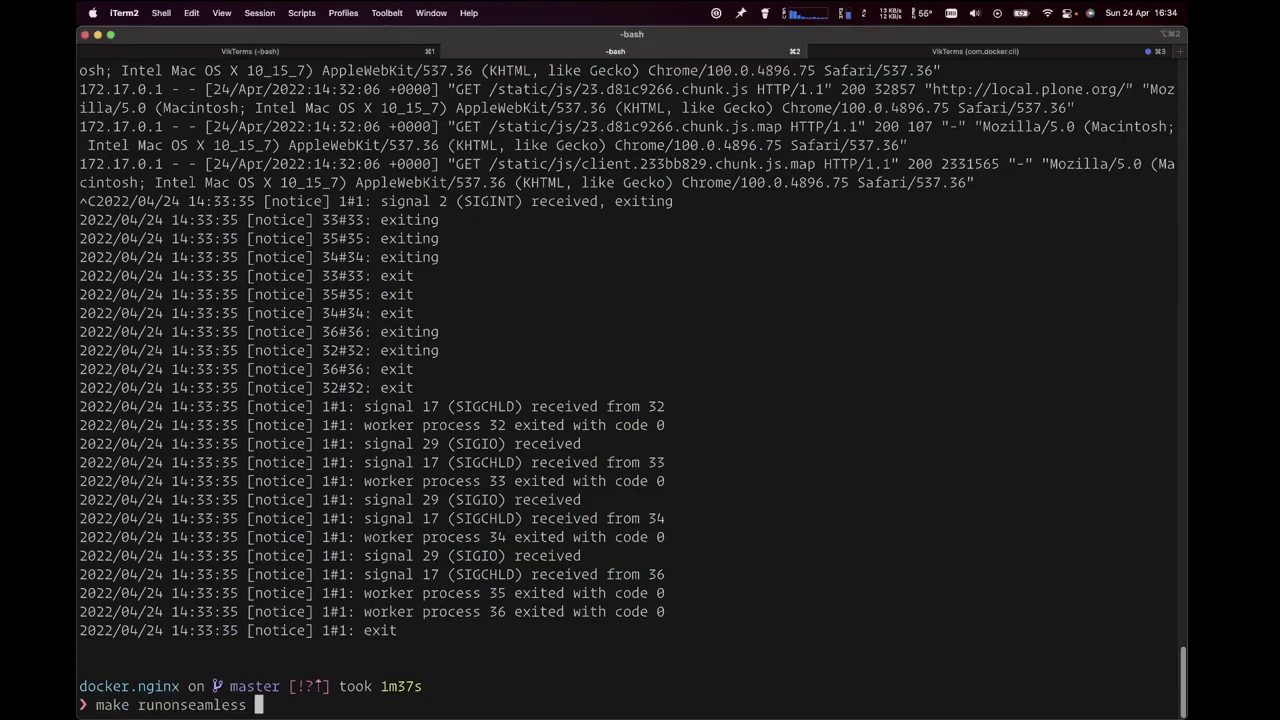
{"action": "key", "text": "Return"}
- Rerun PORT=4000 yarn start:prod in the Volto terminal tab
{"action": "left_click", "coordinate": [335, 52]}
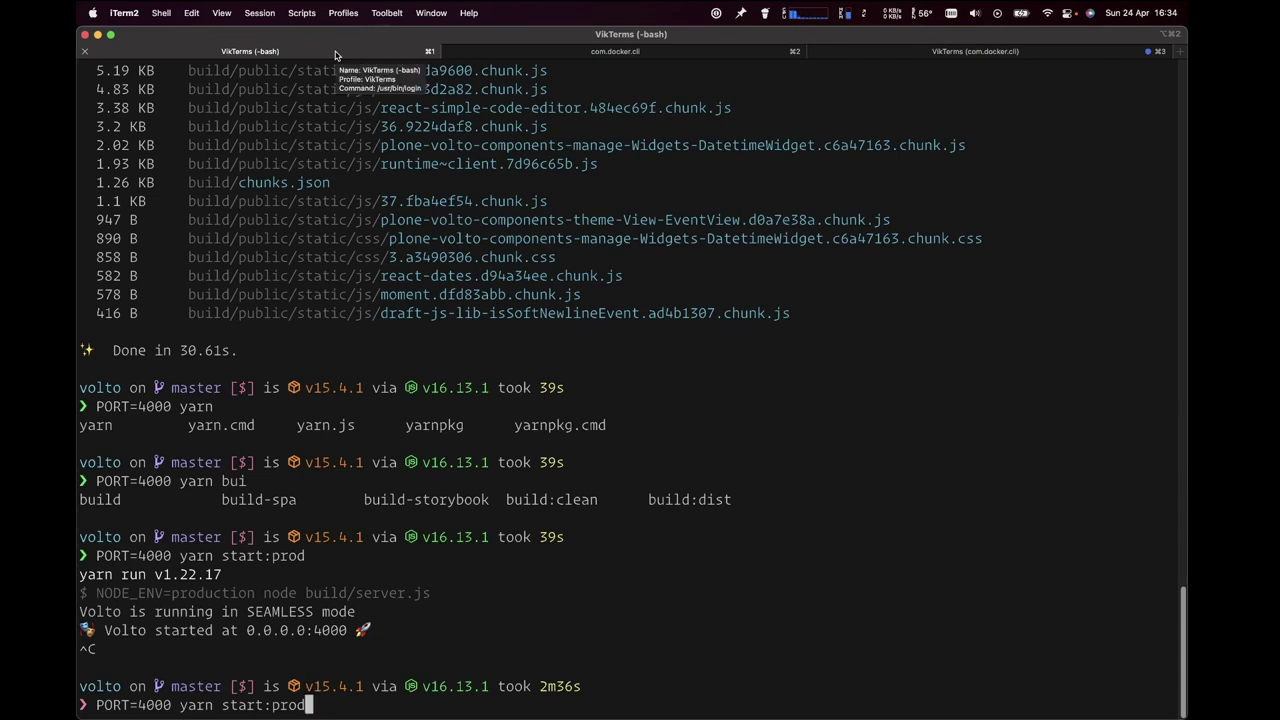
{"action": "key", "text": "Return"}
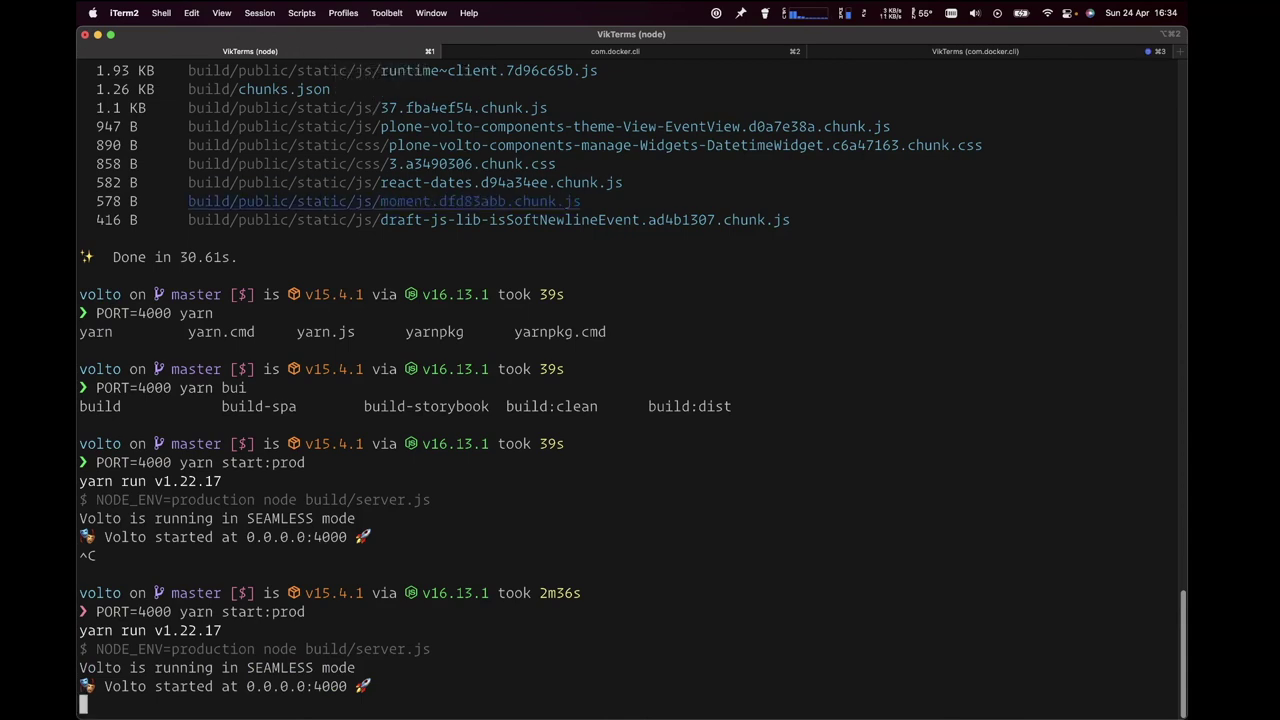
{"action": "key", "text": "super+Tab"}
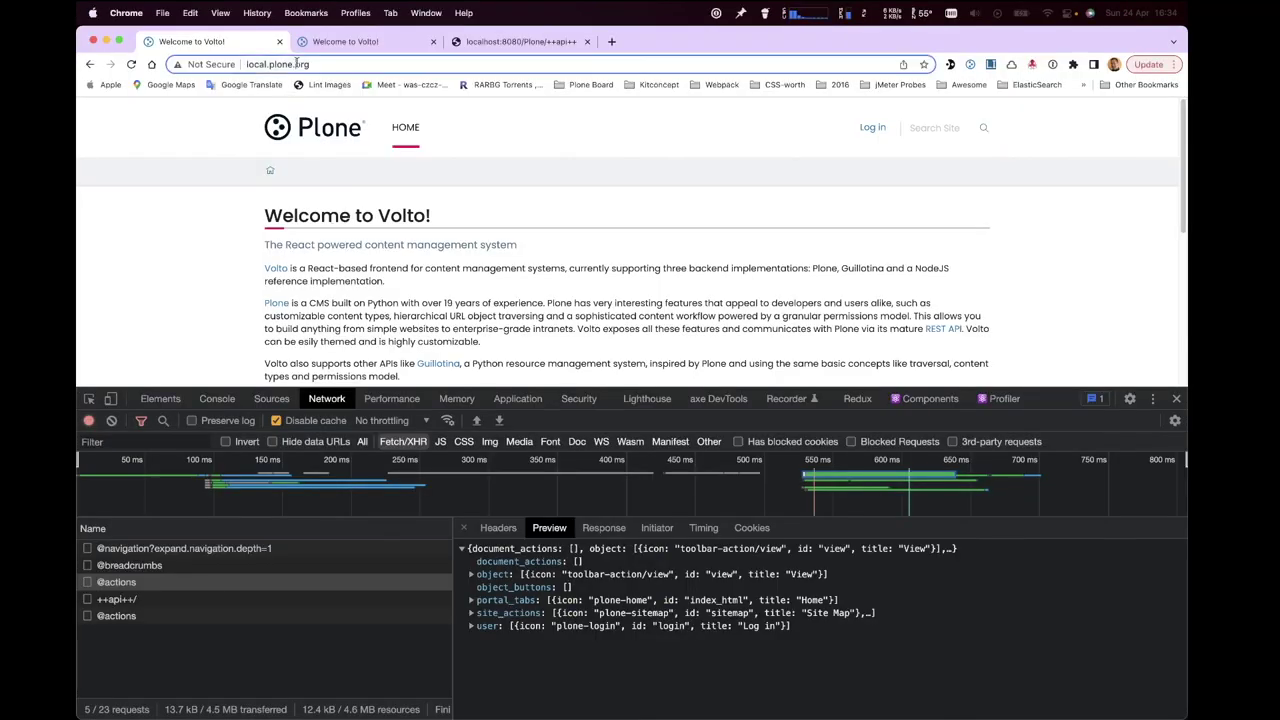
- Load the Volto site at local.kitconcept.io
{"action": "left_click", "coordinate": [296, 63]}
{"action": "type", "text": "local."}
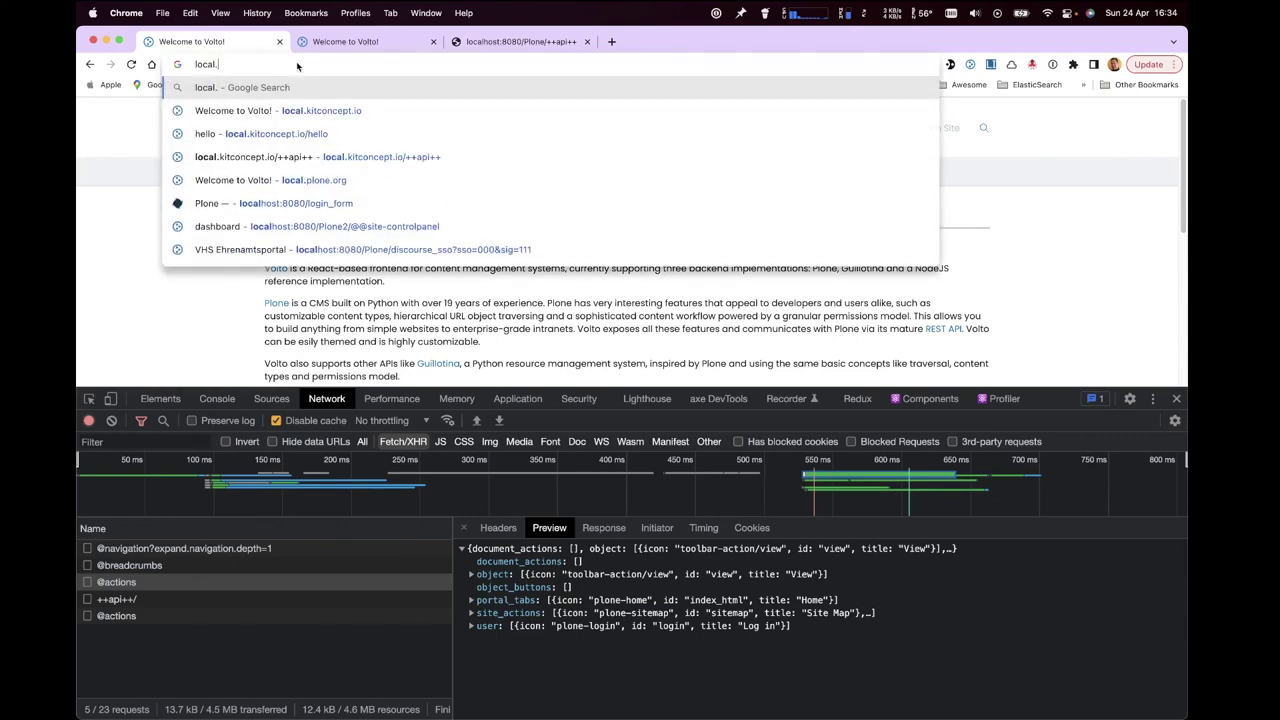
{"action": "type", "text": "kitc"}
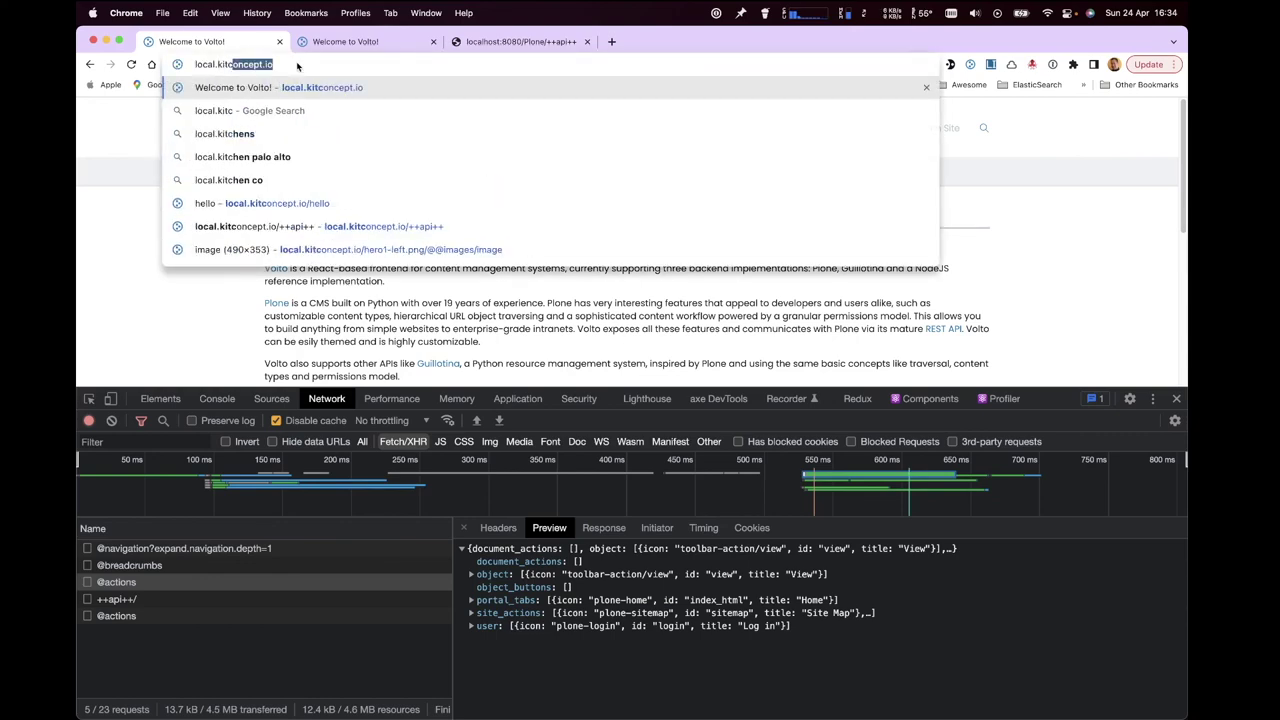
{"action": "key", "text": "Return"}
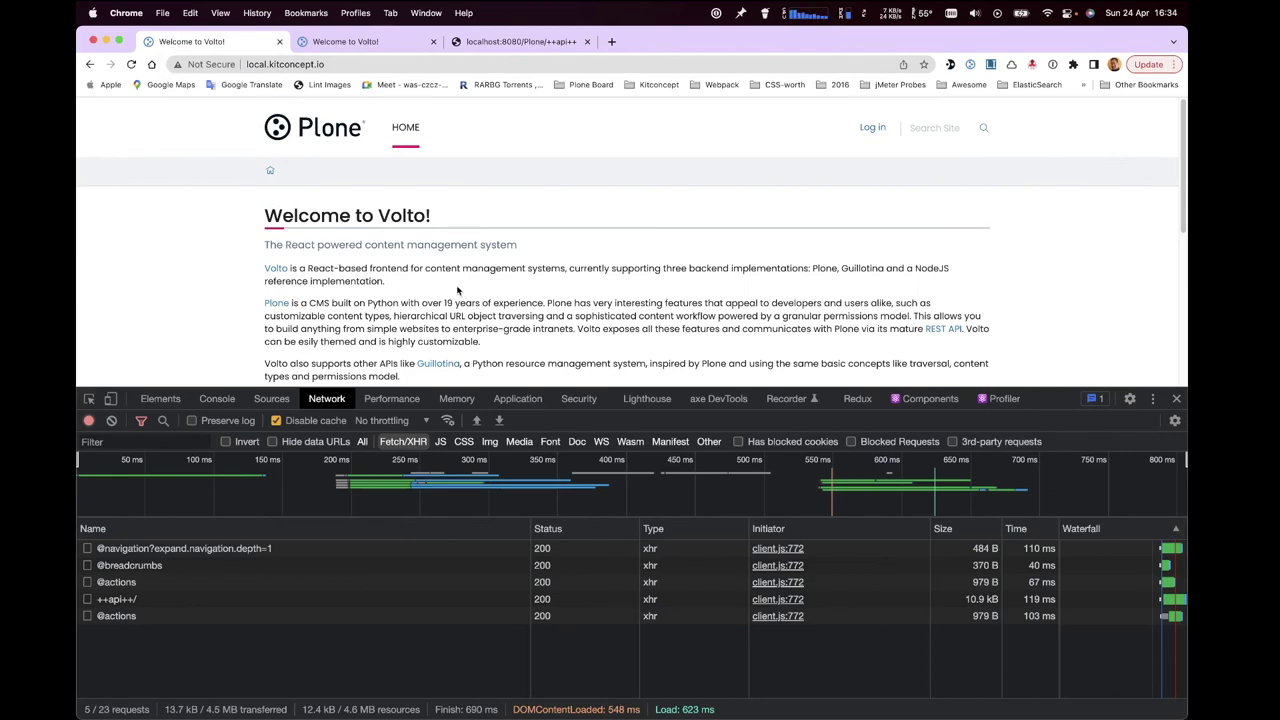
{"action": "scroll", "coordinate": [458, 290], "scroll_direction": "down", "scroll_amount": 8}
{"action": "scroll", "coordinate": [440, 296], "scroll_direction": "up", "scroll_amount": 6}
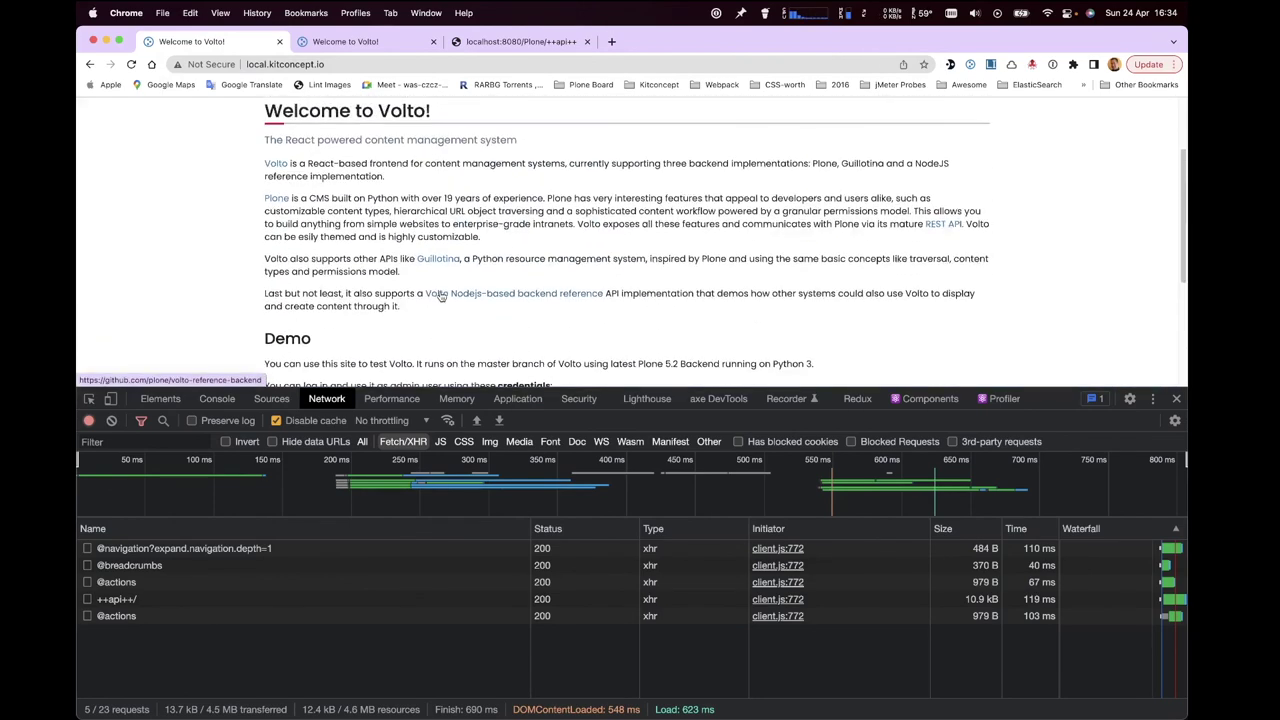
{"action": "scroll", "coordinate": [440, 296], "scroll_direction": "up", "scroll_amount": 2}
{"action": "left_click", "coordinate": [228, 551]}
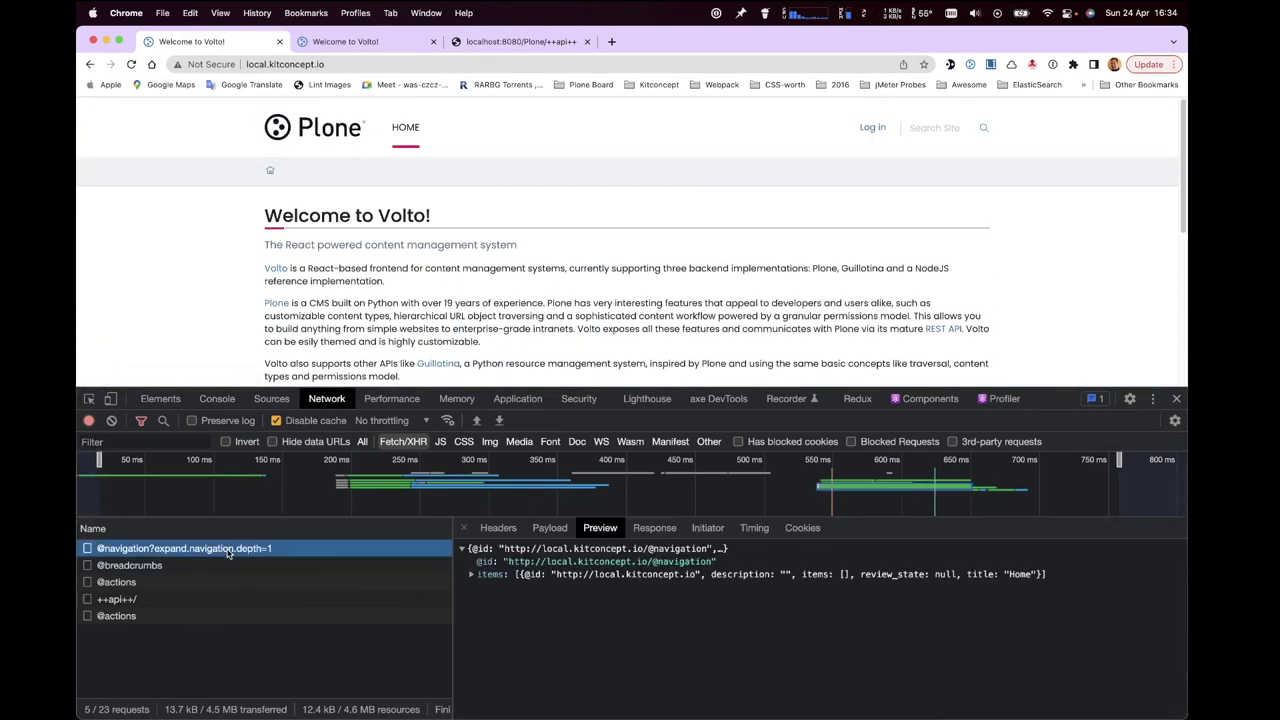
{"action": "left_click", "coordinate": [500, 528]}
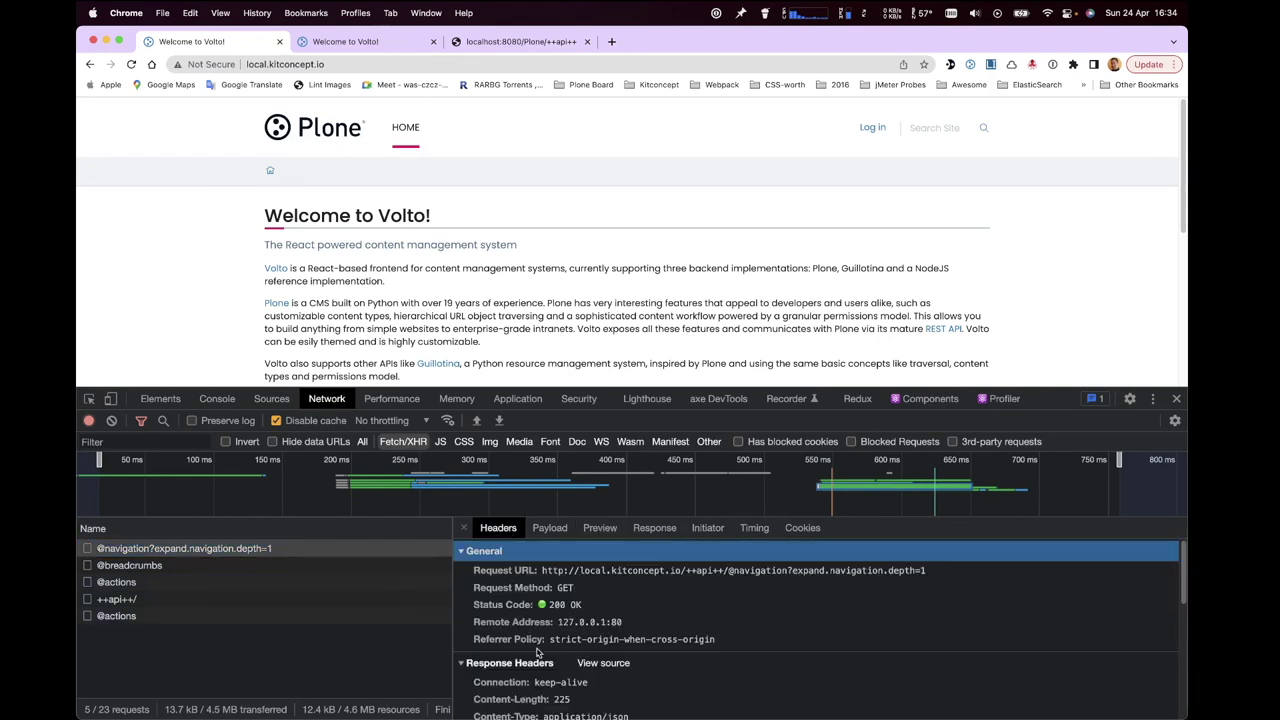
{"action": "scroll", "coordinate": [537, 652], "scroll_direction": "down", "scroll_amount": 8}
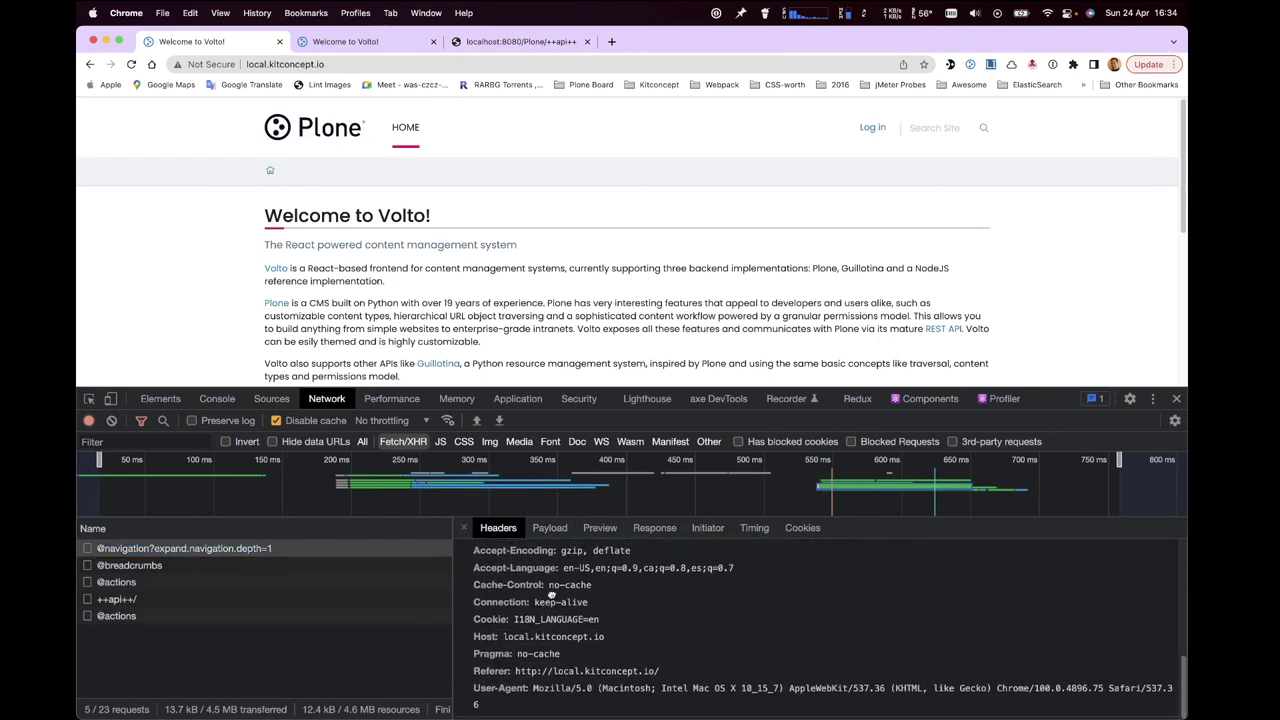
{"action": "scroll", "coordinate": [551, 600], "scroll_direction": "up", "scroll_amount": 3}
{"action": "scroll", "coordinate": [535, 650], "scroll_direction": "down", "scroll_amount": 2}
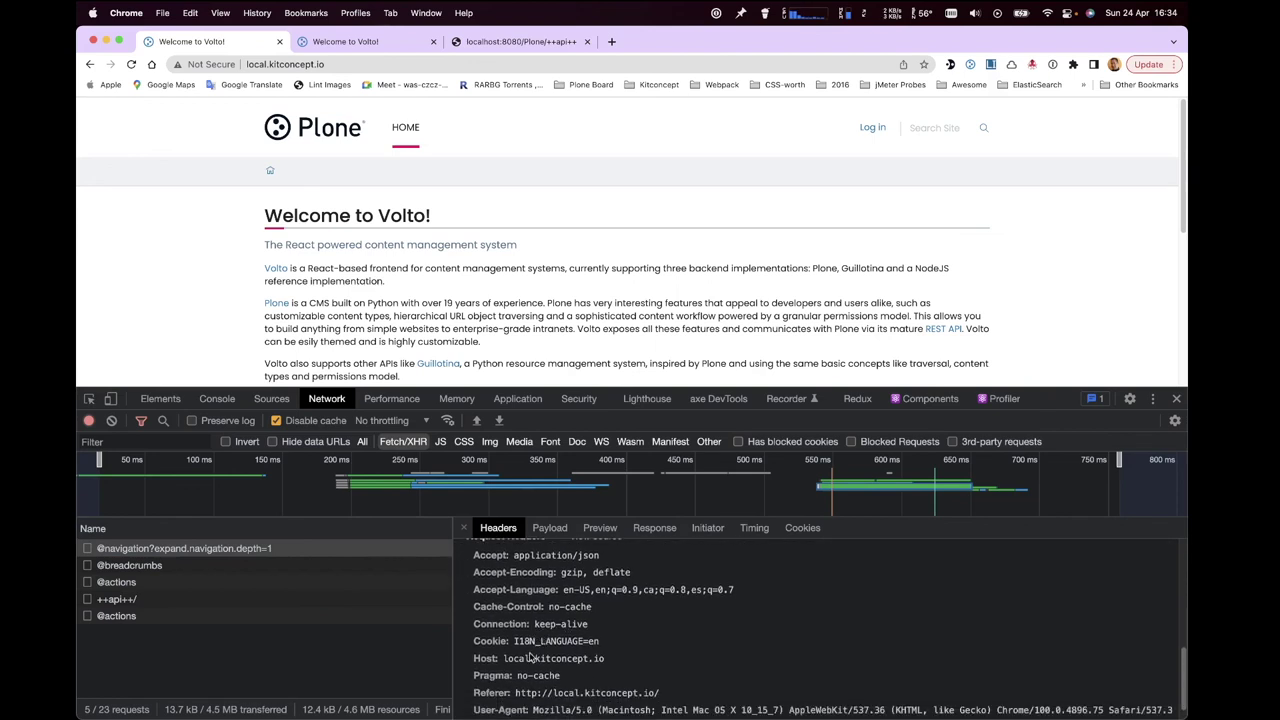
{"action": "left_click", "coordinate": [531, 657]}
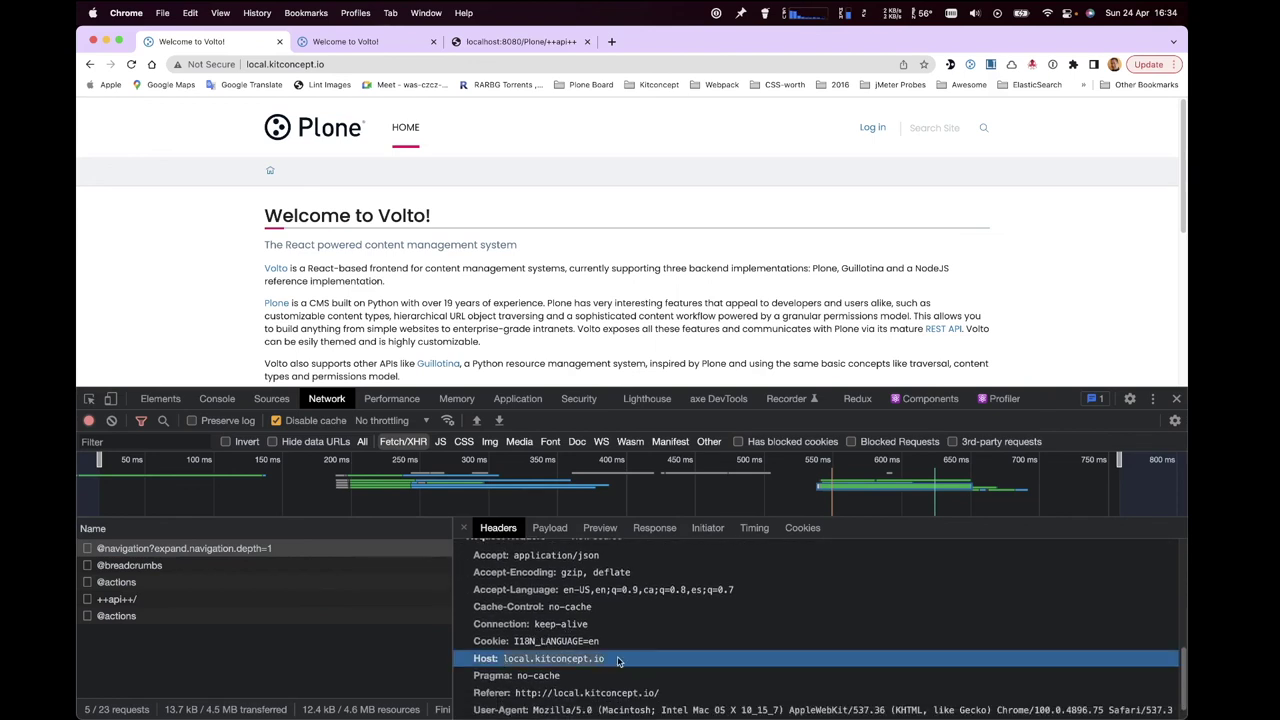